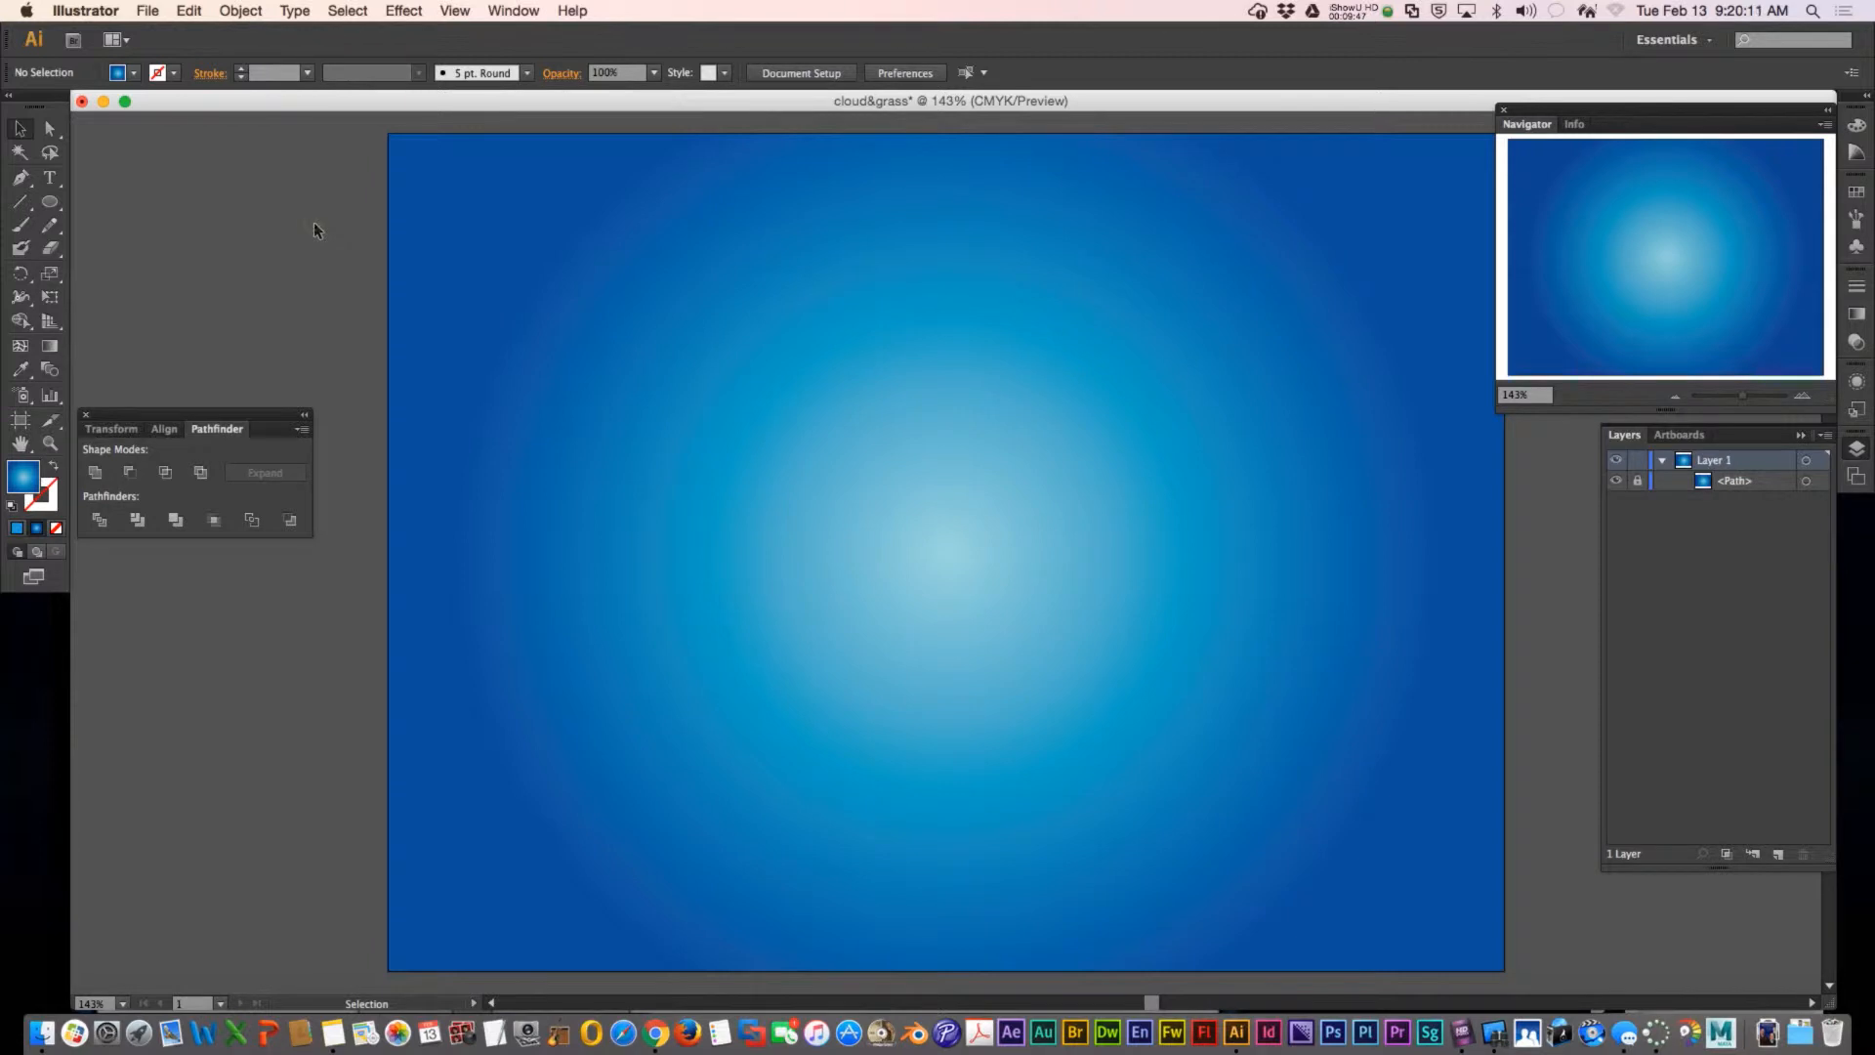
- Draw two overlapping ellipses right of the artboard's centre, about 114 × 97 px and 89 × 79 px, and move the smaller one slightly down
{"action": "left_click", "coordinate": [48, 202]}
{"action": "left_click_drag", "start_coordinate": [1057, 451], "coordinate": [1215, 585]}
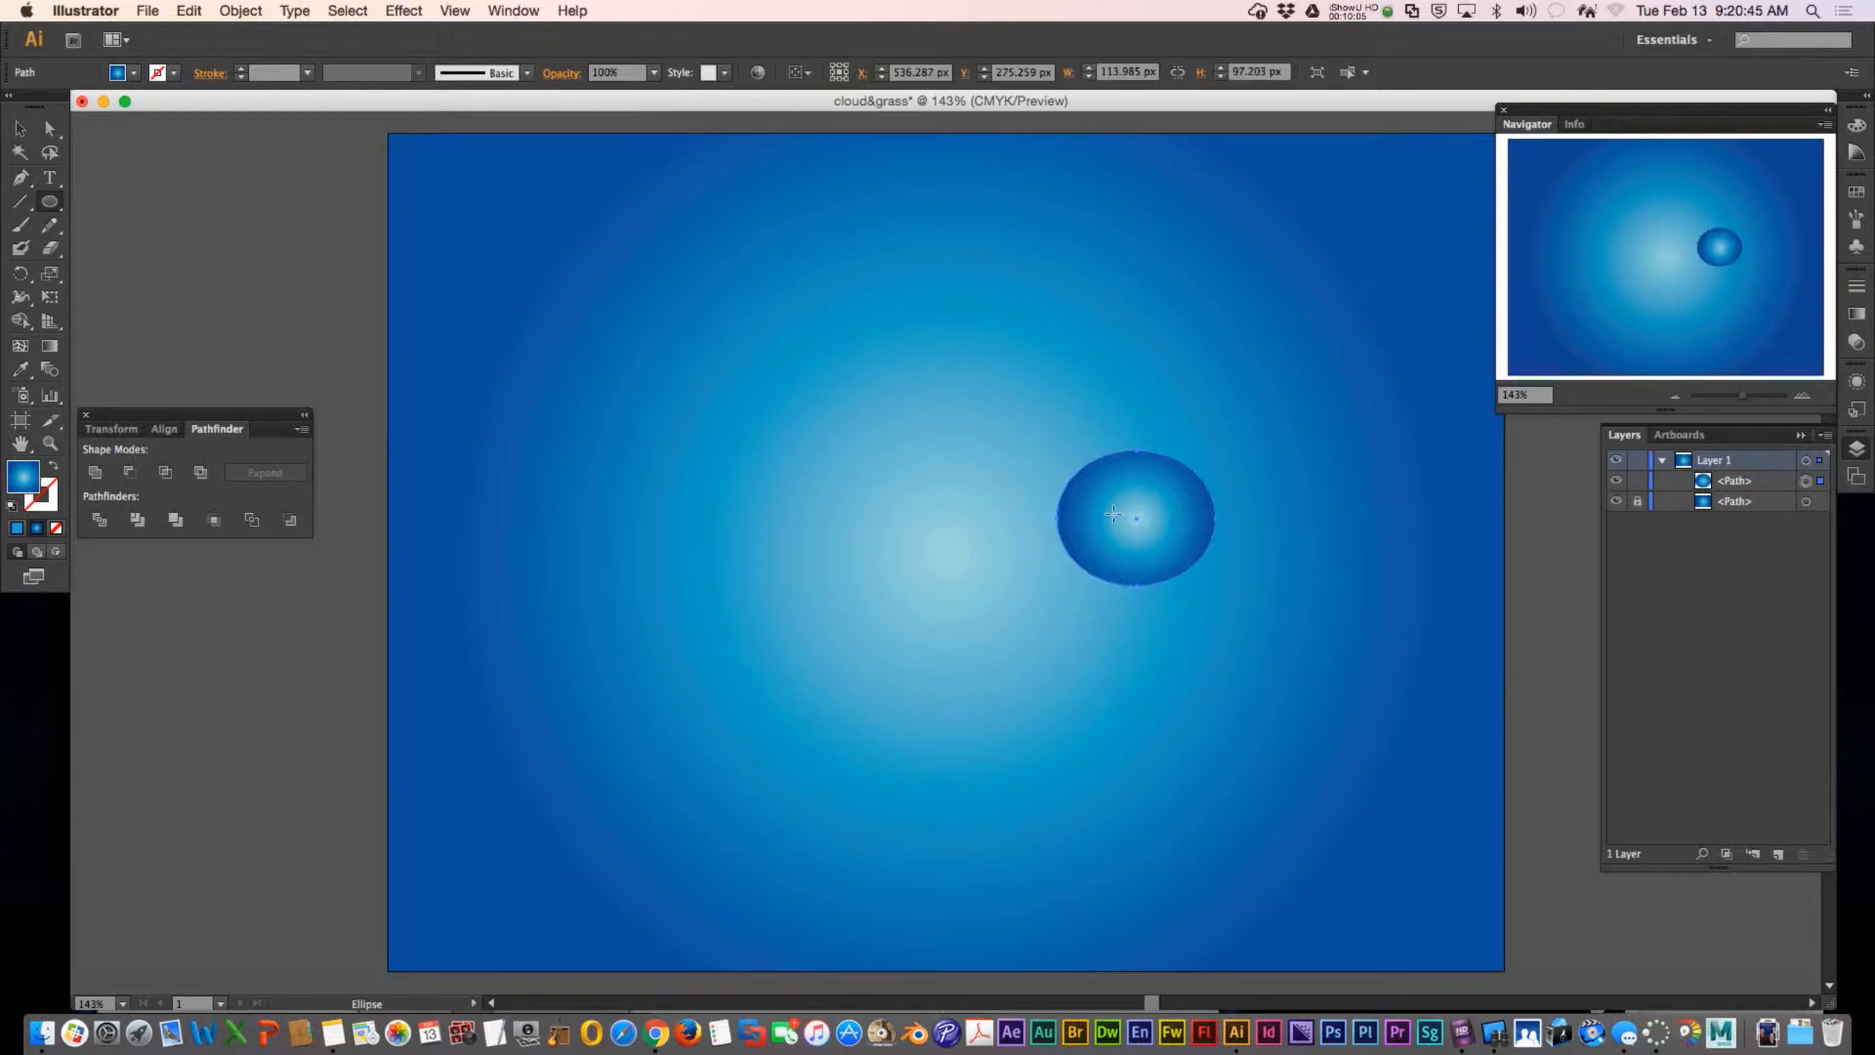
{"action": "left_click_drag", "start_coordinate": [988, 458], "coordinate": [1113, 568]}
{"action": "key", "text": "super"}
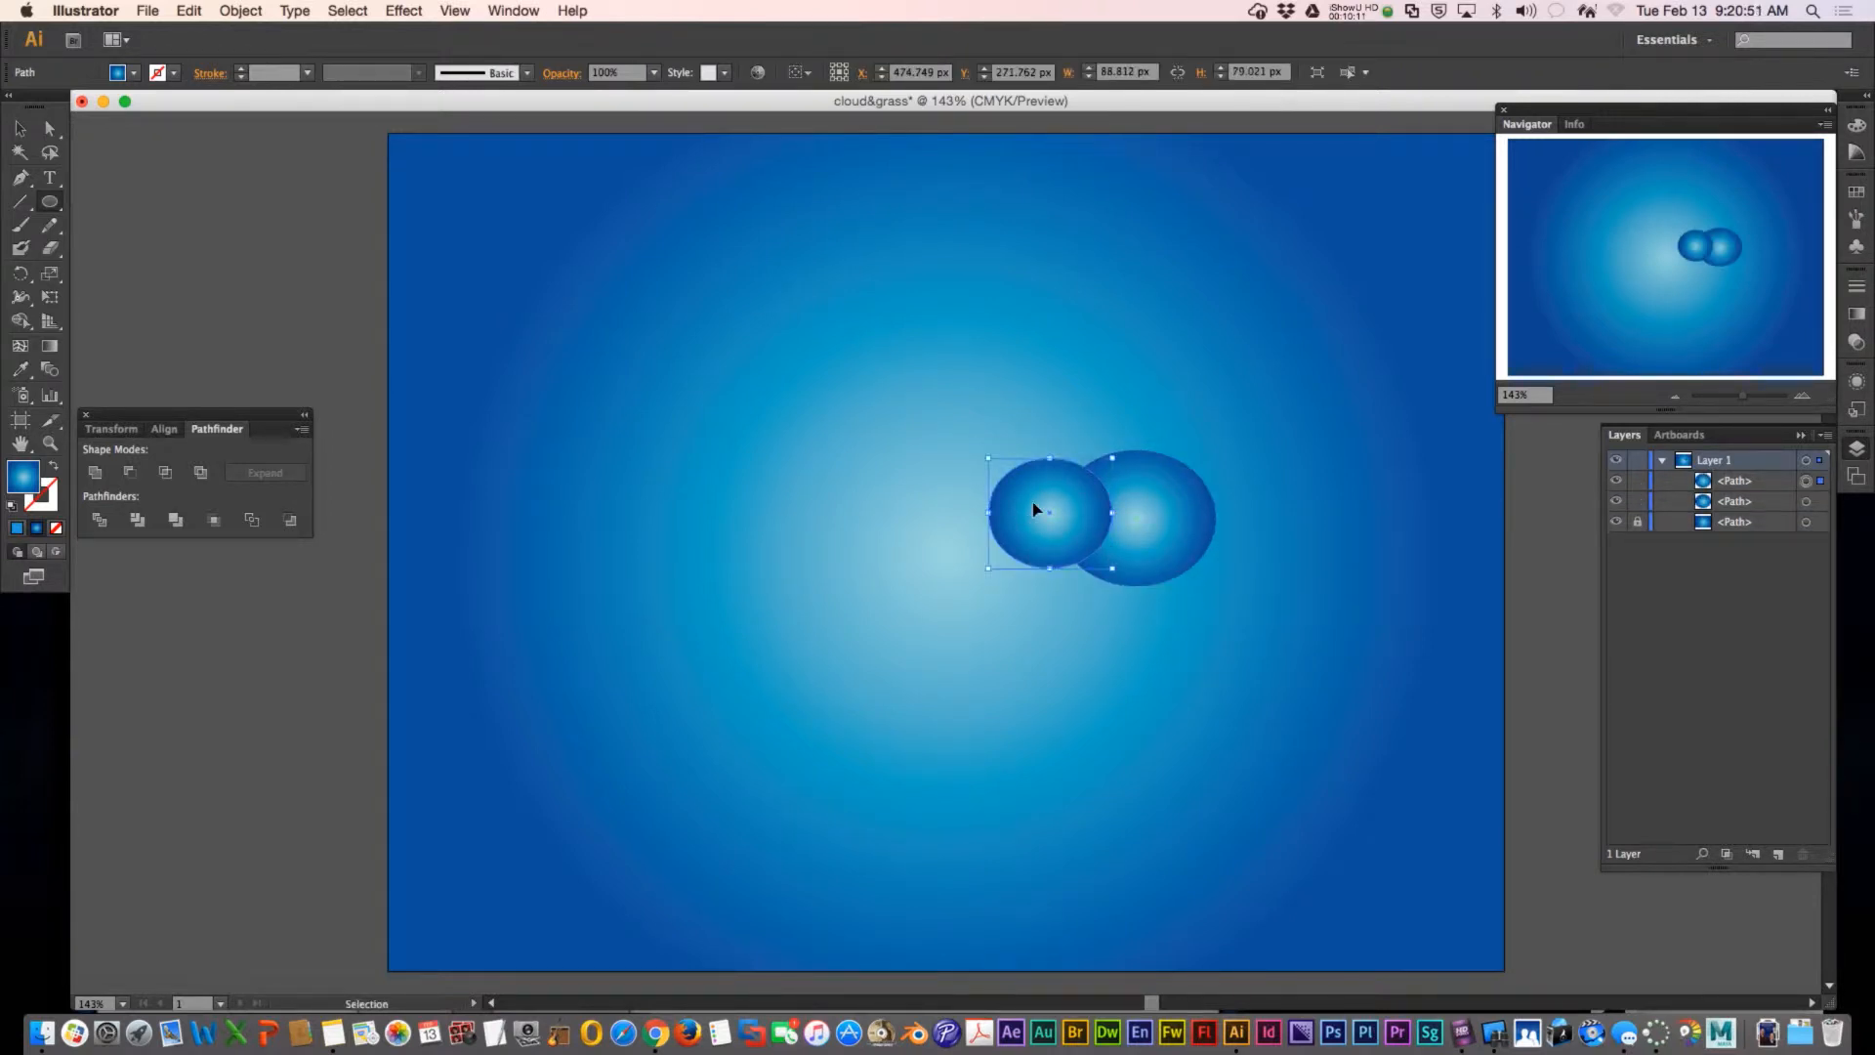
{"action": "left_click_drag", "start_coordinate": [1038, 486], "coordinate": [1011, 555]}
- Extend the row leftward with two smaller overlapping ellipses, about 67 × 64 px and 45 × 42 px, and nudge the smallest one down and left
{"action": "key", "text": "super"}
{"action": "left_click_drag", "start_coordinate": [913, 518], "coordinate": [974, 576]}
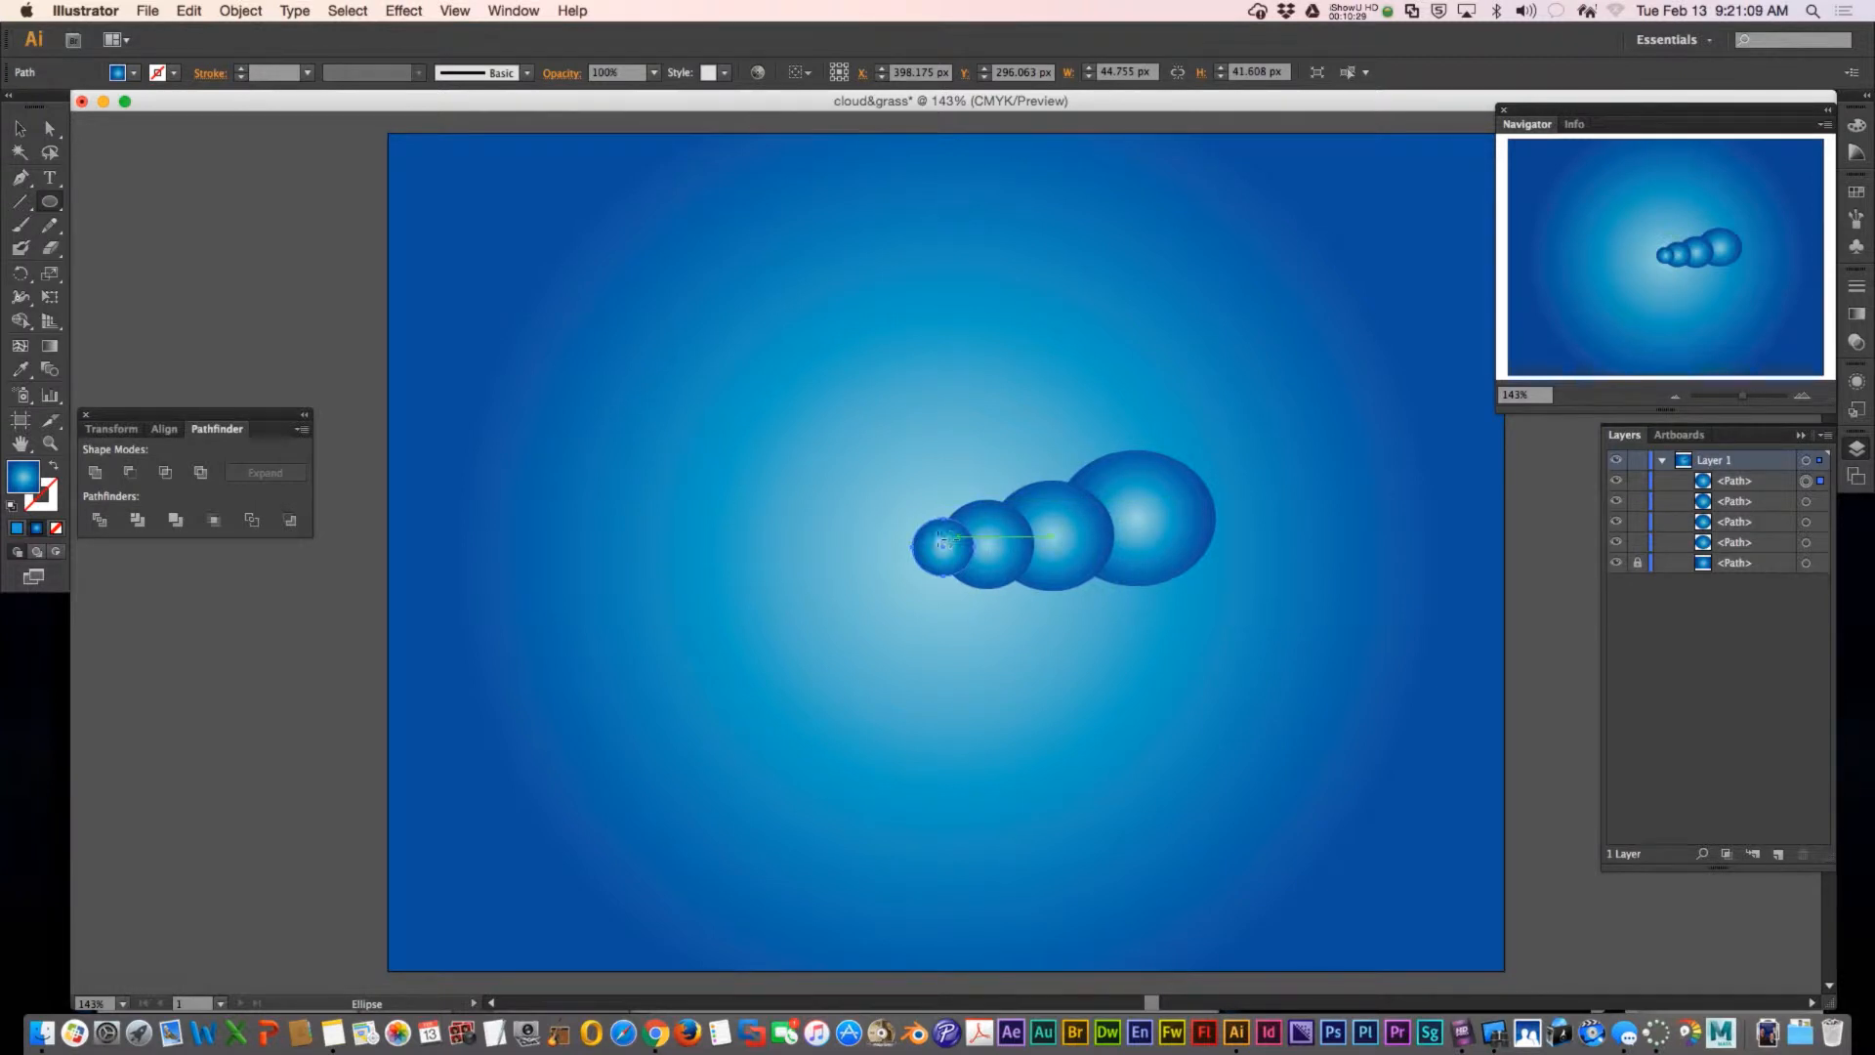
{"action": "left_click_drag", "start_coordinate": [962, 547], "coordinate": [952, 558]}
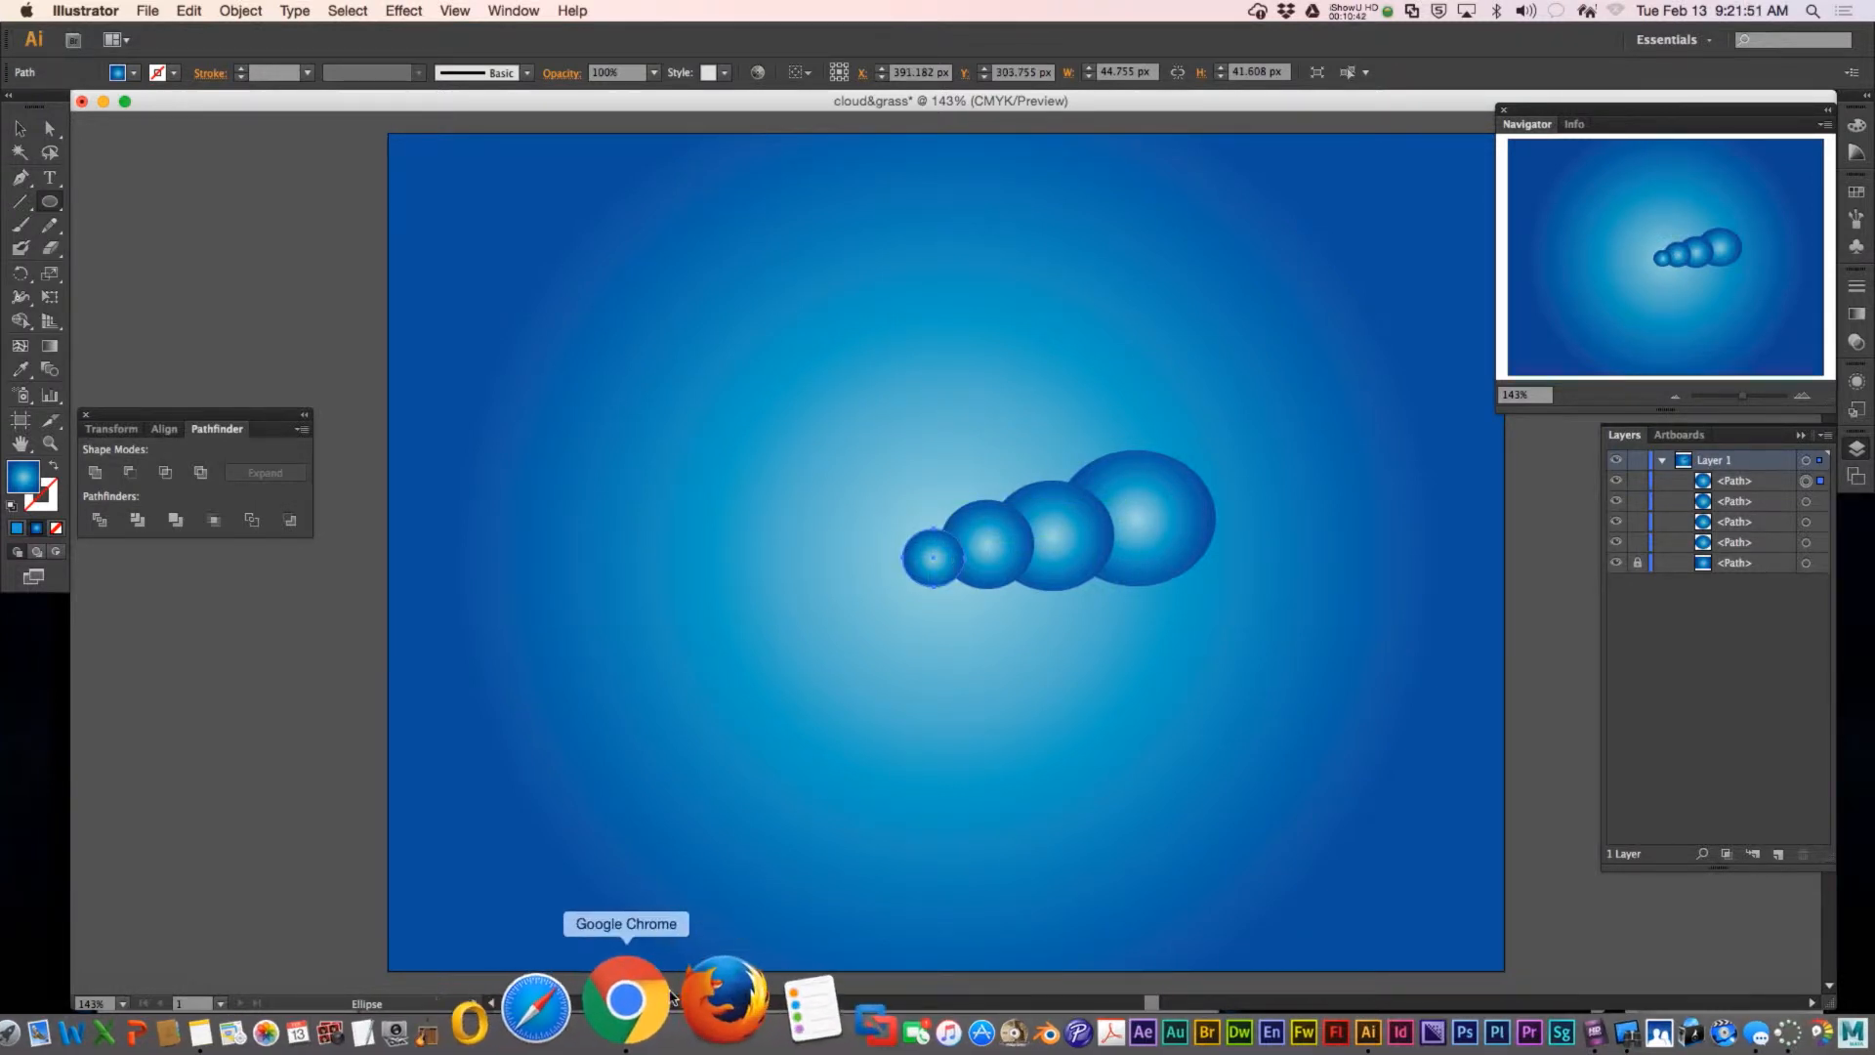
- Check the cloud reference on the assignment page in Chrome, then return to Illustrator and raise the second-smallest ellipse slightly
{"action": "left_click", "coordinate": [630, 1020]}
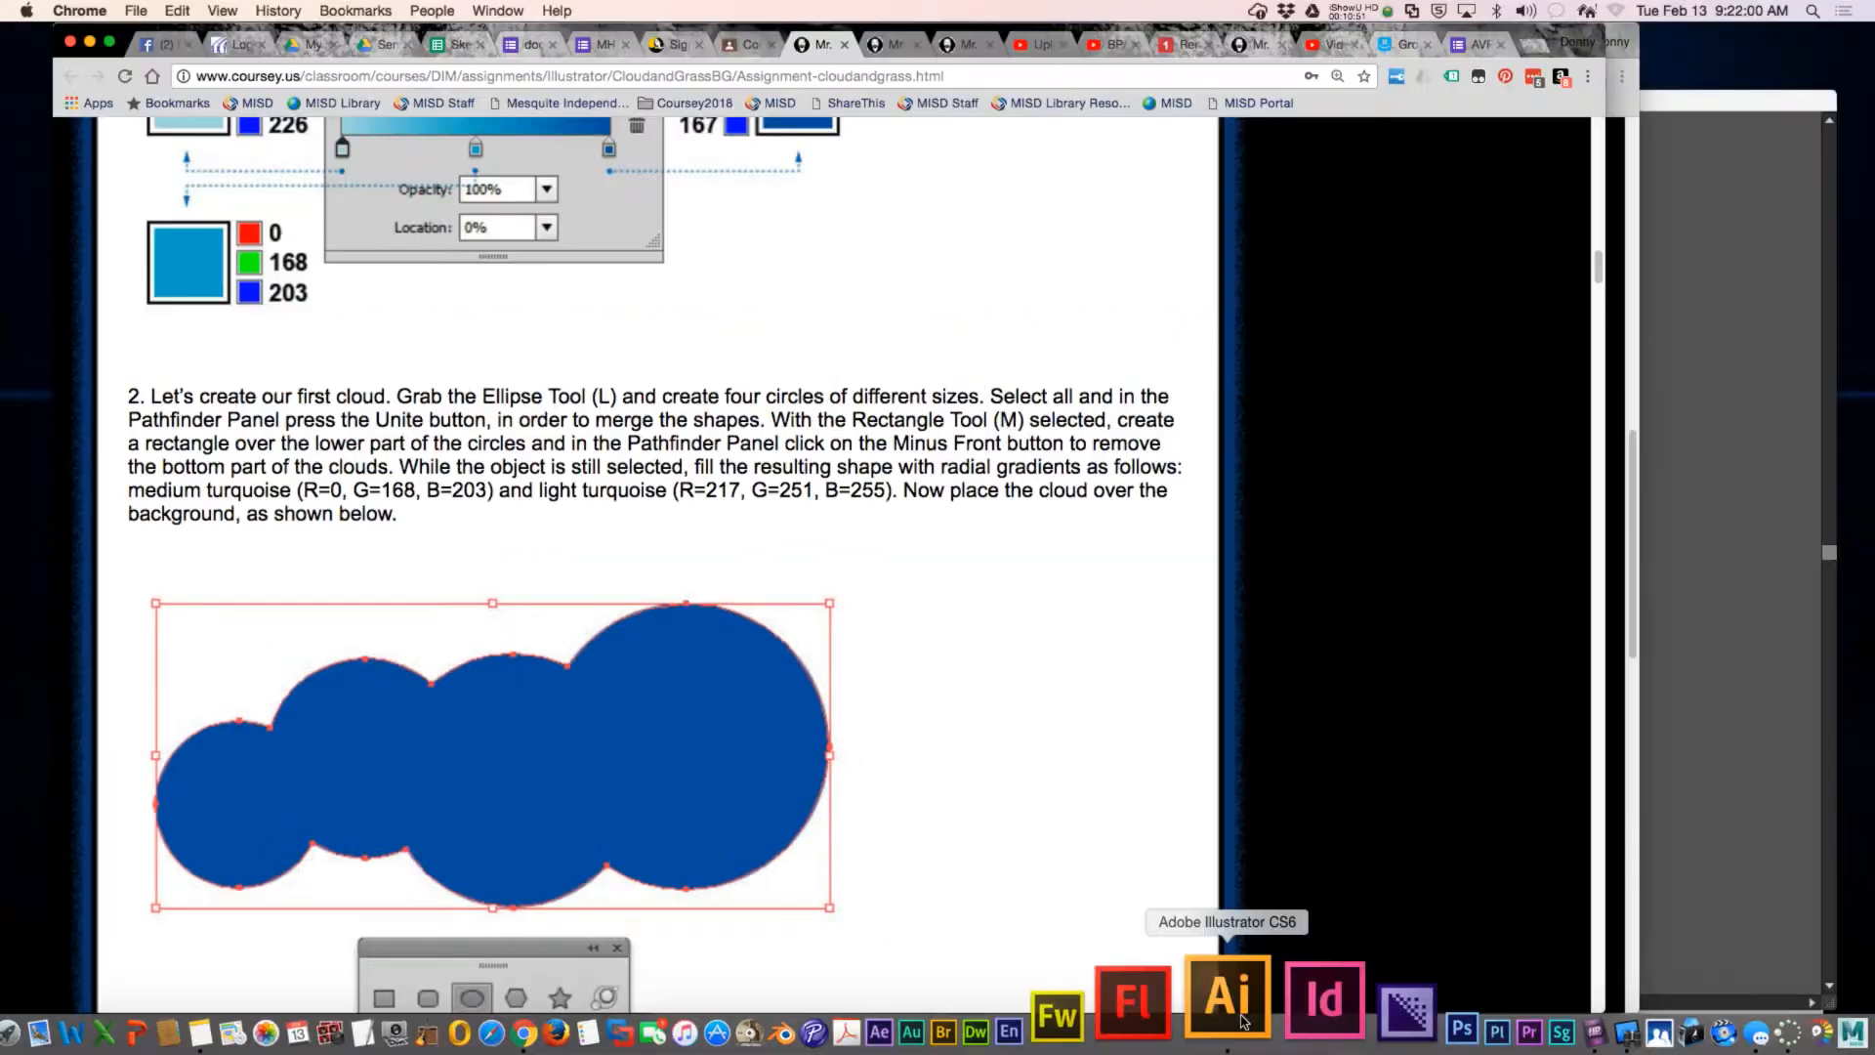
{"action": "left_click", "coordinate": [1214, 1001]}
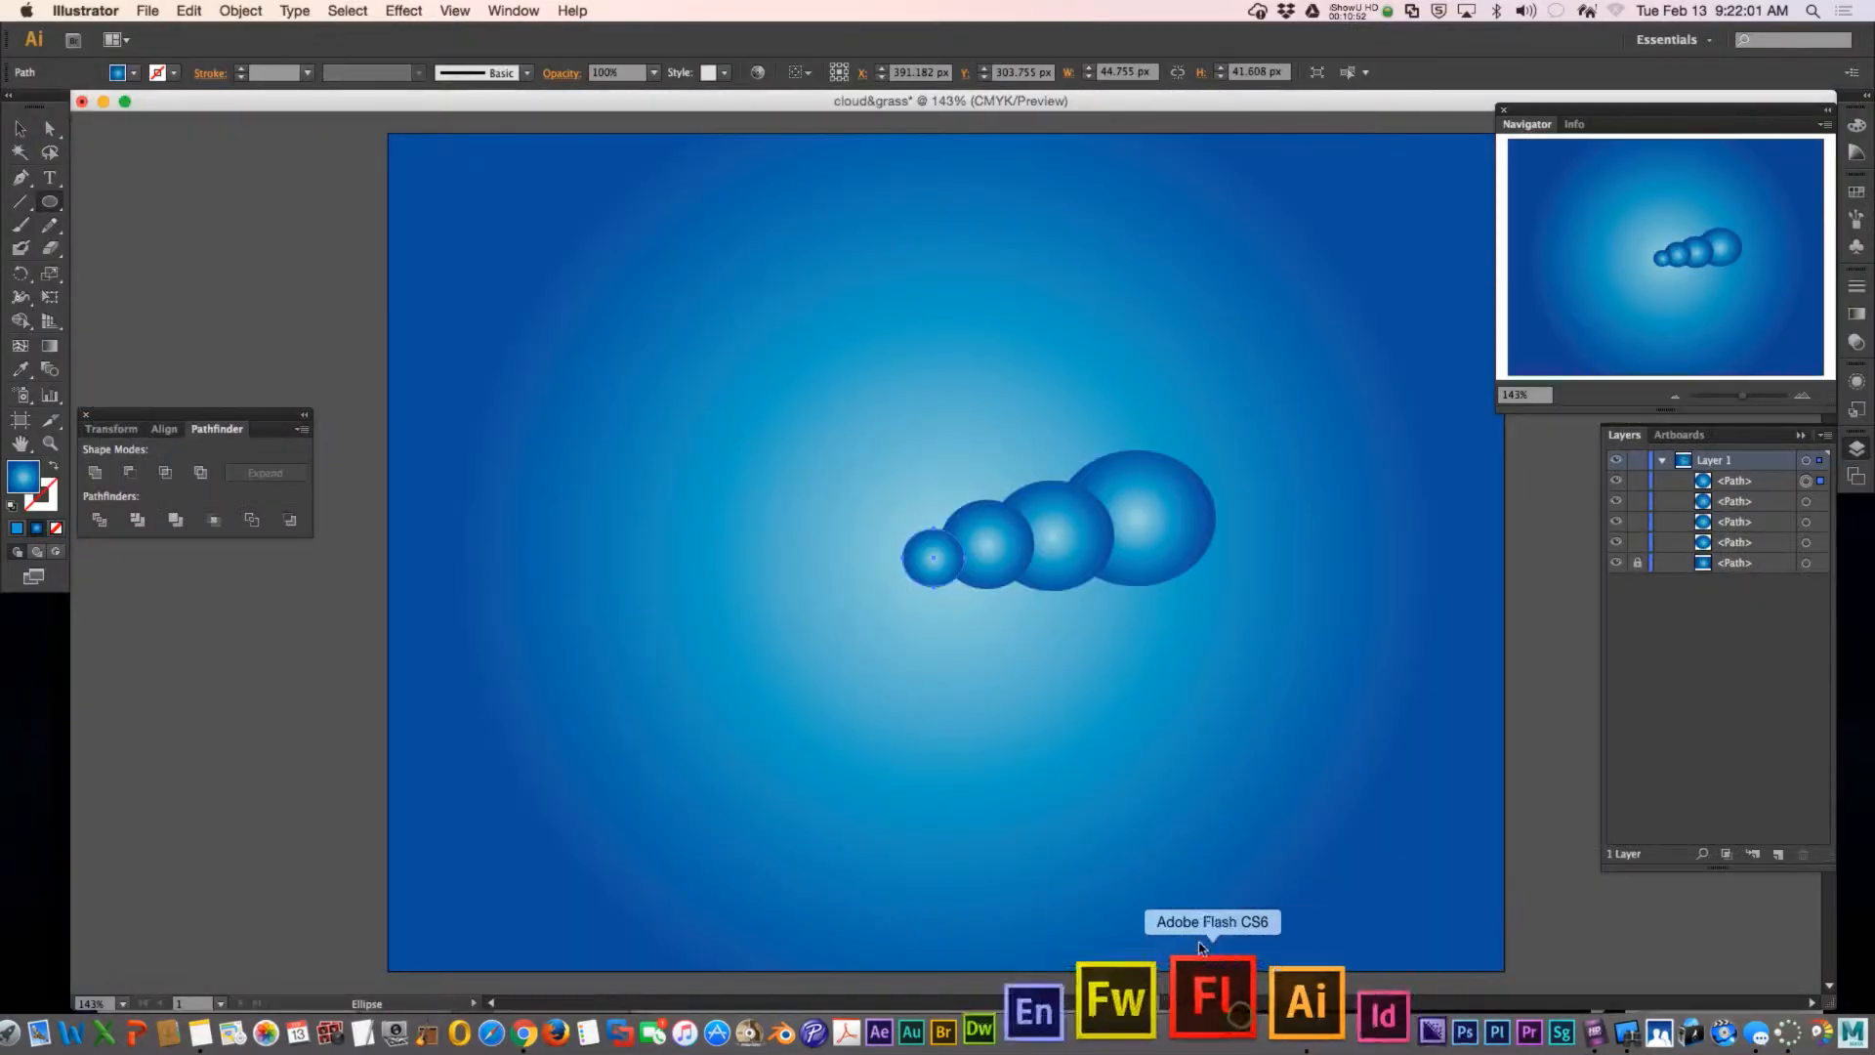
{"action": "left_click_drag", "start_coordinate": [977, 519], "coordinate": [975, 502]}
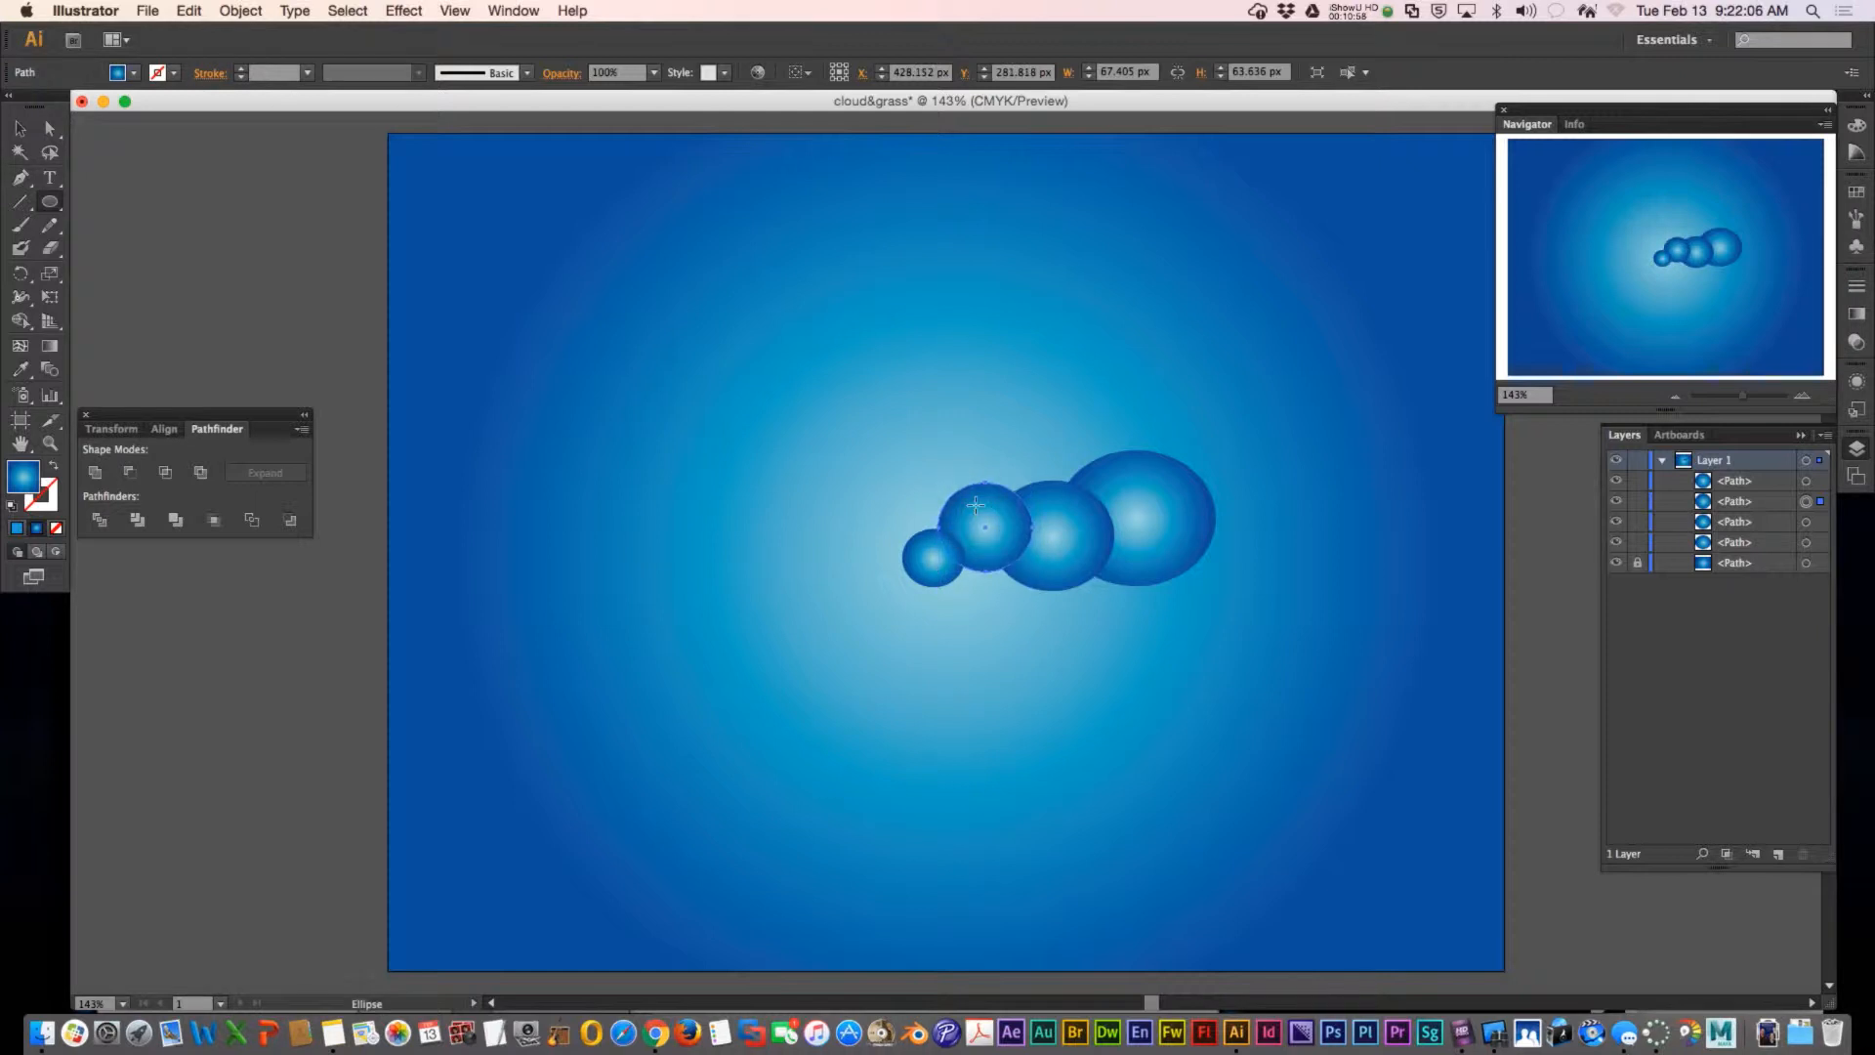
- Select all four overlapping cloud ellipses together
{"action": "left_click", "coordinate": [928, 550], "text": "shift"}
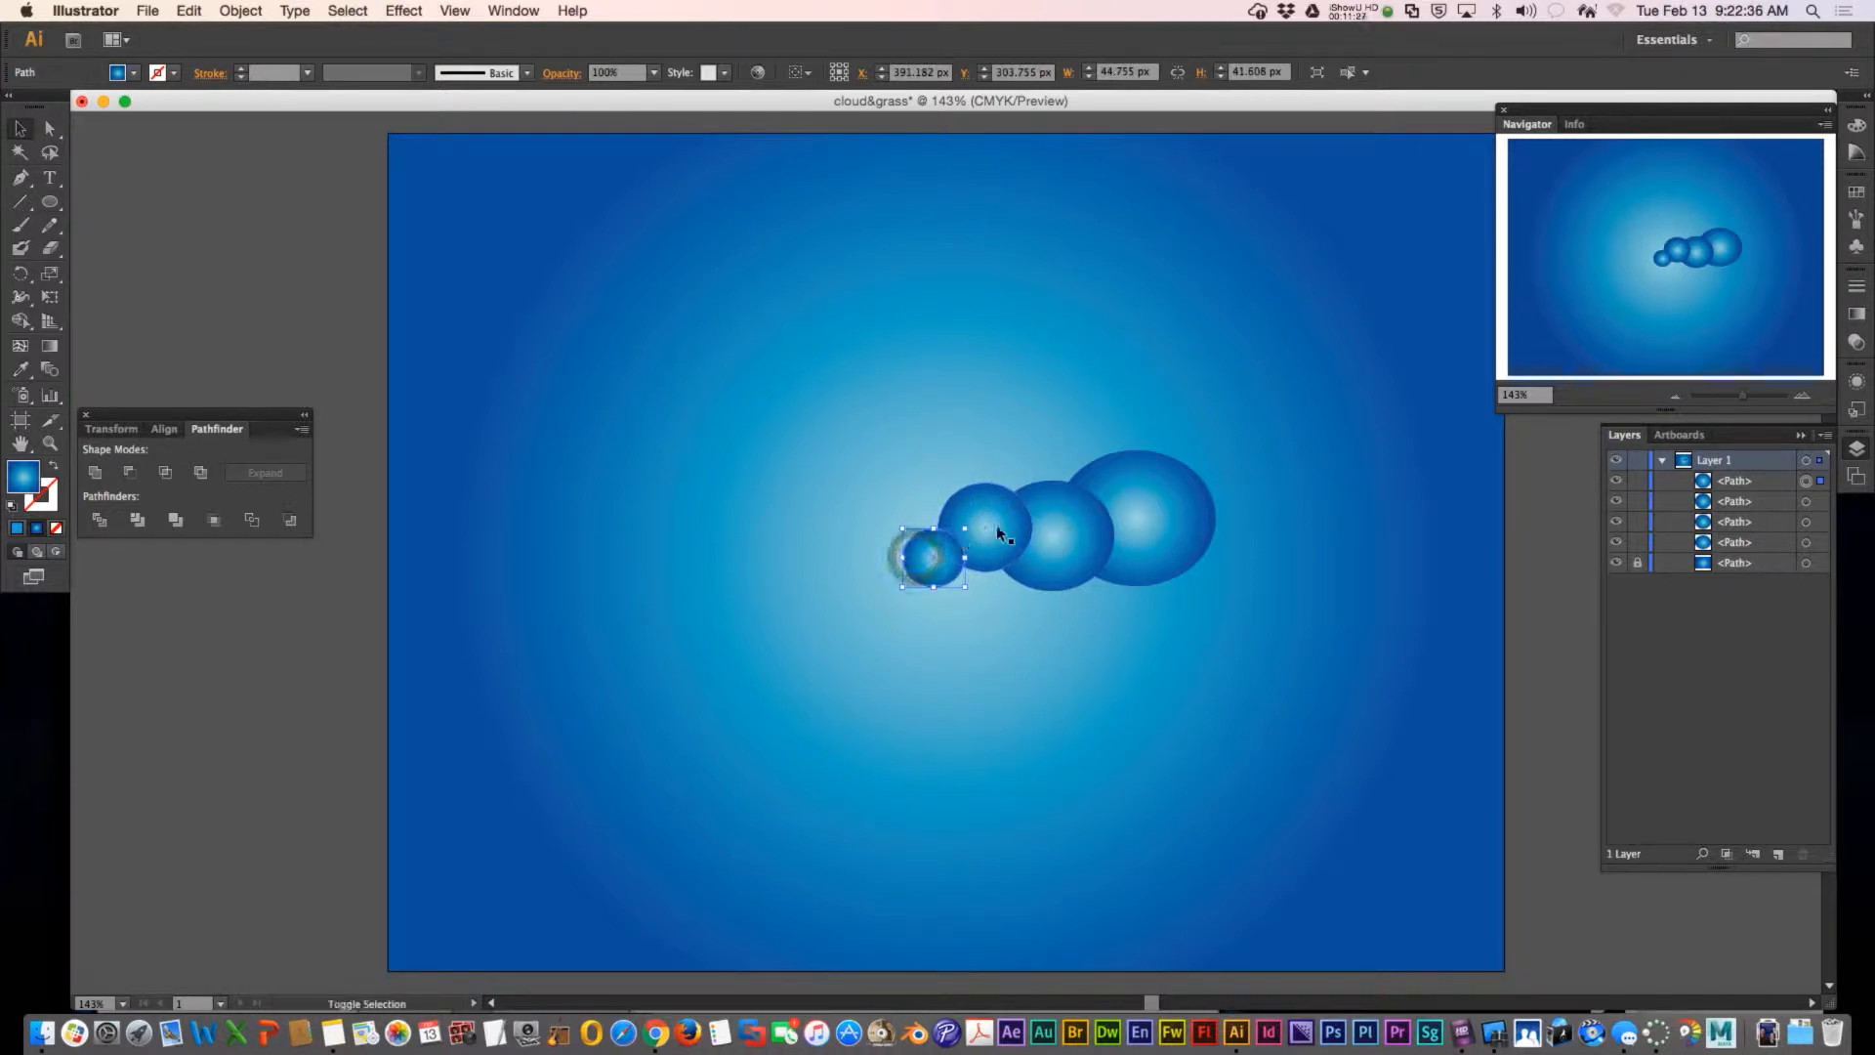
{"action": "left_click", "coordinate": [1065, 531], "text": "shift"}
{"action": "left_click", "coordinate": [1155, 518], "text": "shift"}
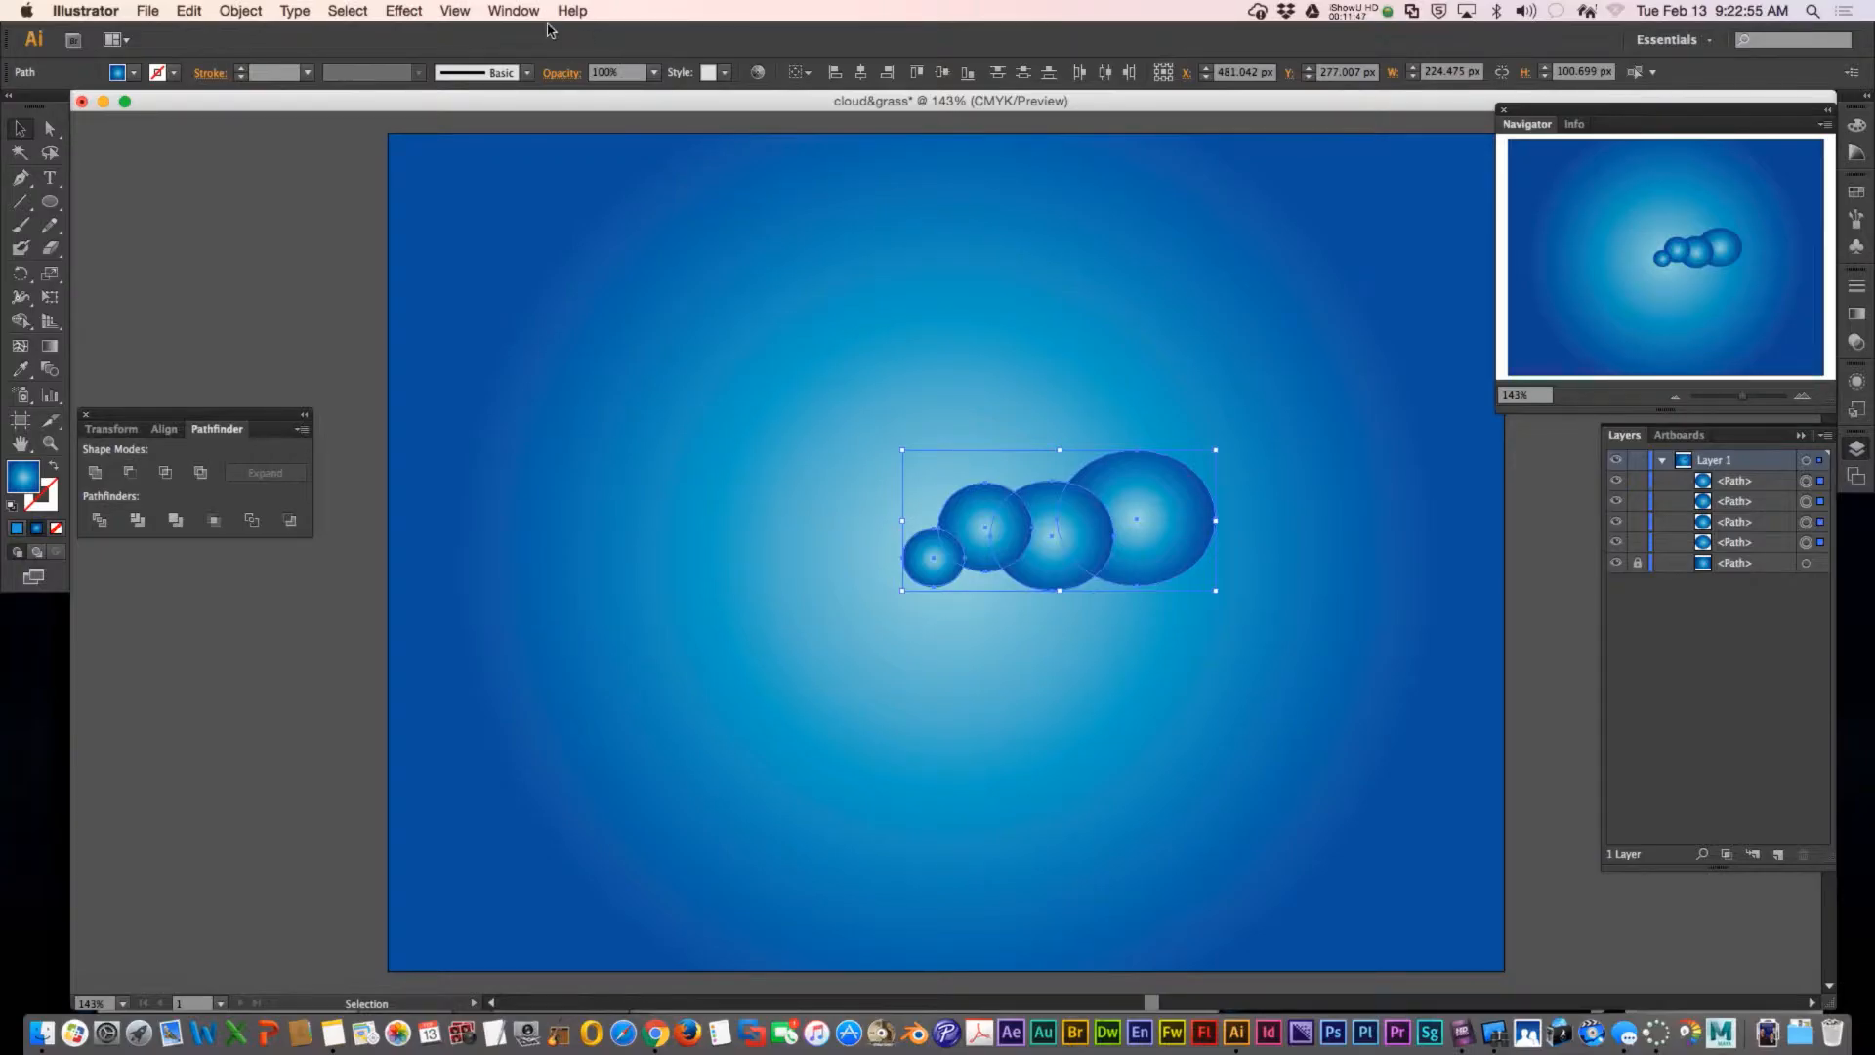
- Hide the Pathfinder panel and show it again
{"action": "left_click", "coordinate": [517, 11]}
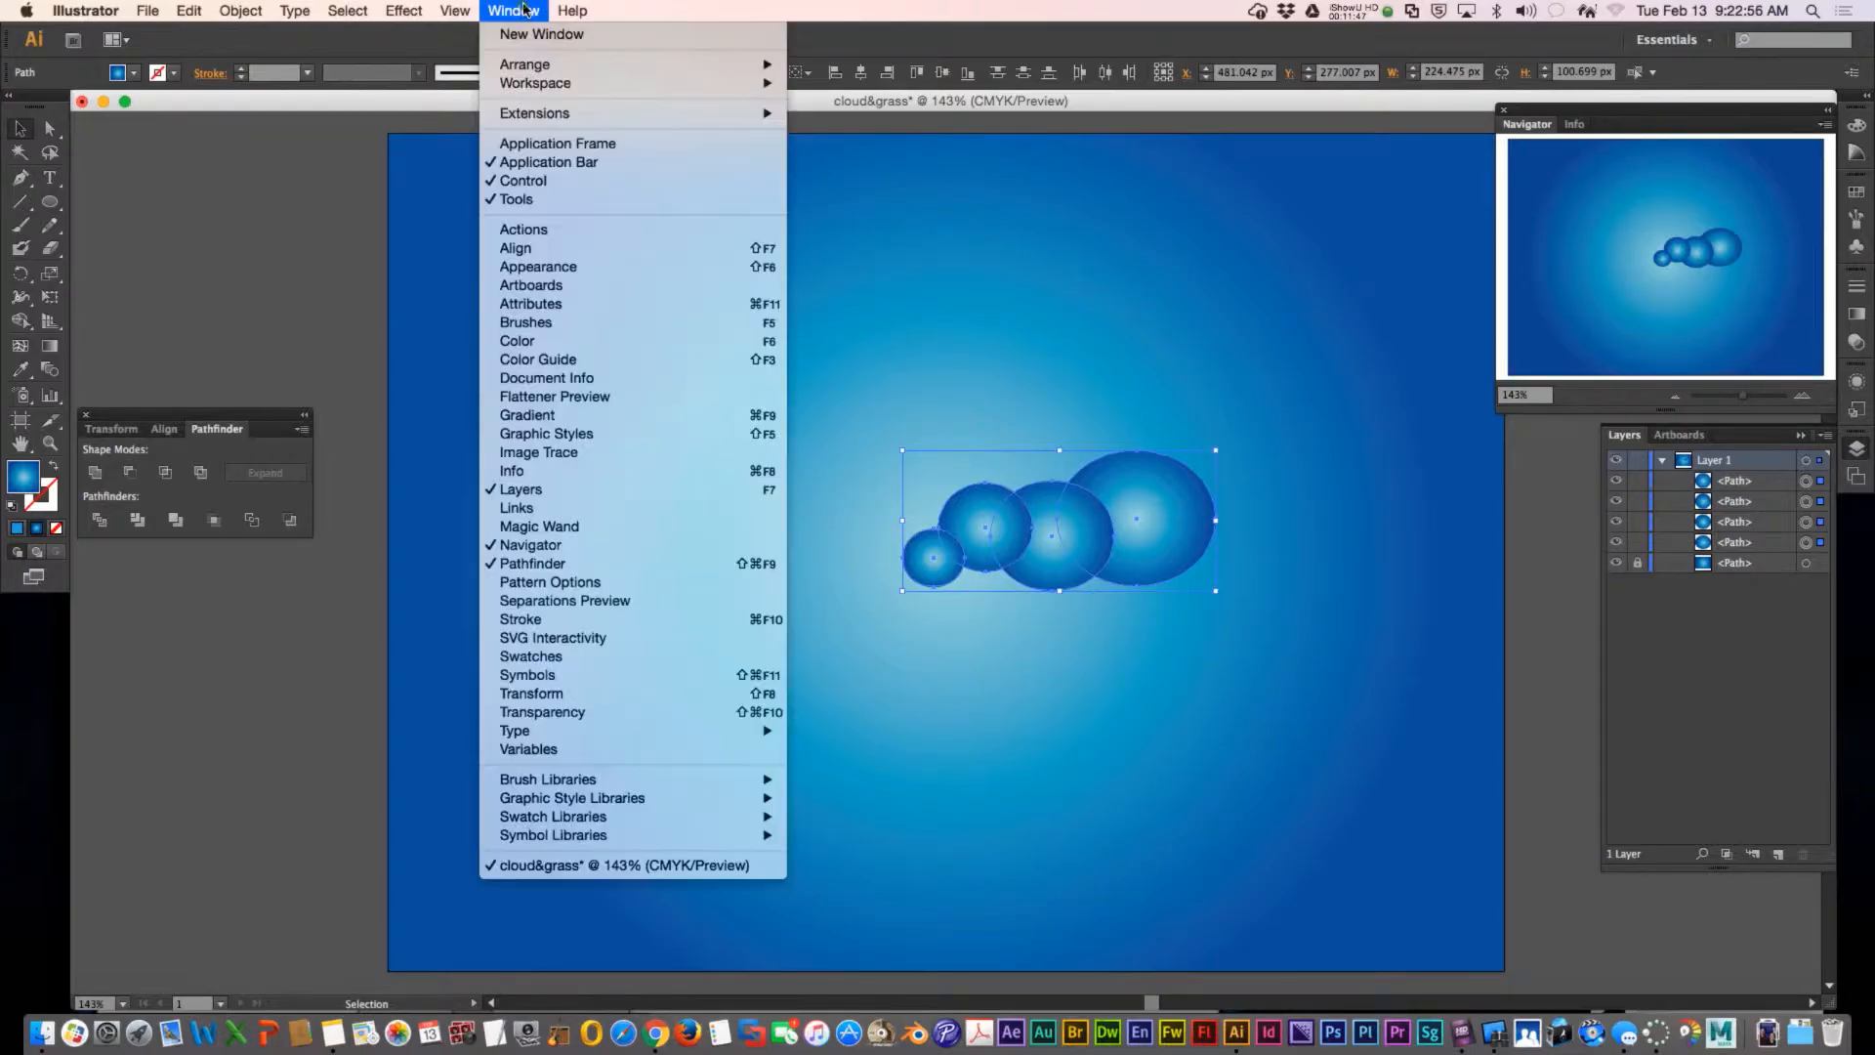
{"action": "left_click", "coordinate": [511, 566]}
{"action": "left_click", "coordinate": [517, 11]}
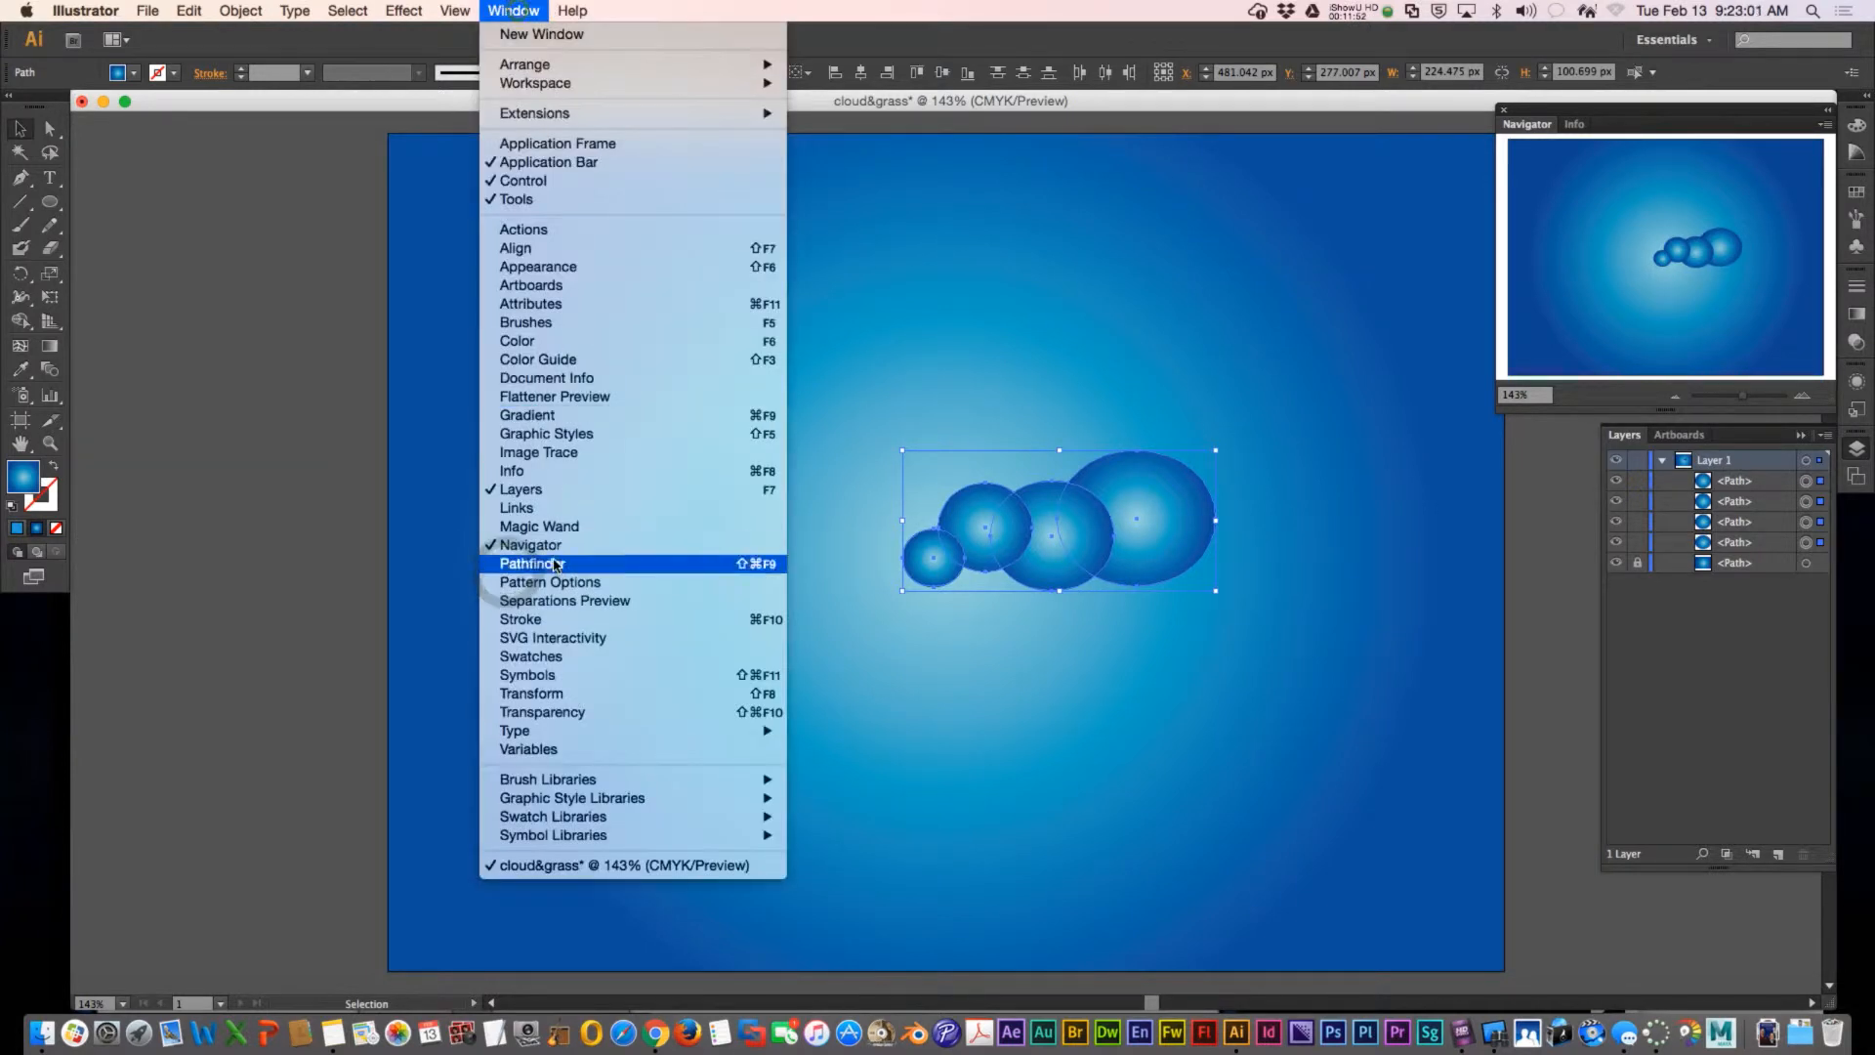
{"action": "left_click", "coordinate": [511, 559]}
- Place the Pathfinder panel nearer the ellipses and merge the four selected ellipses into one cloud shape with Unite
{"action": "left_click_drag", "start_coordinate": [162, 413], "coordinate": [612, 342]}
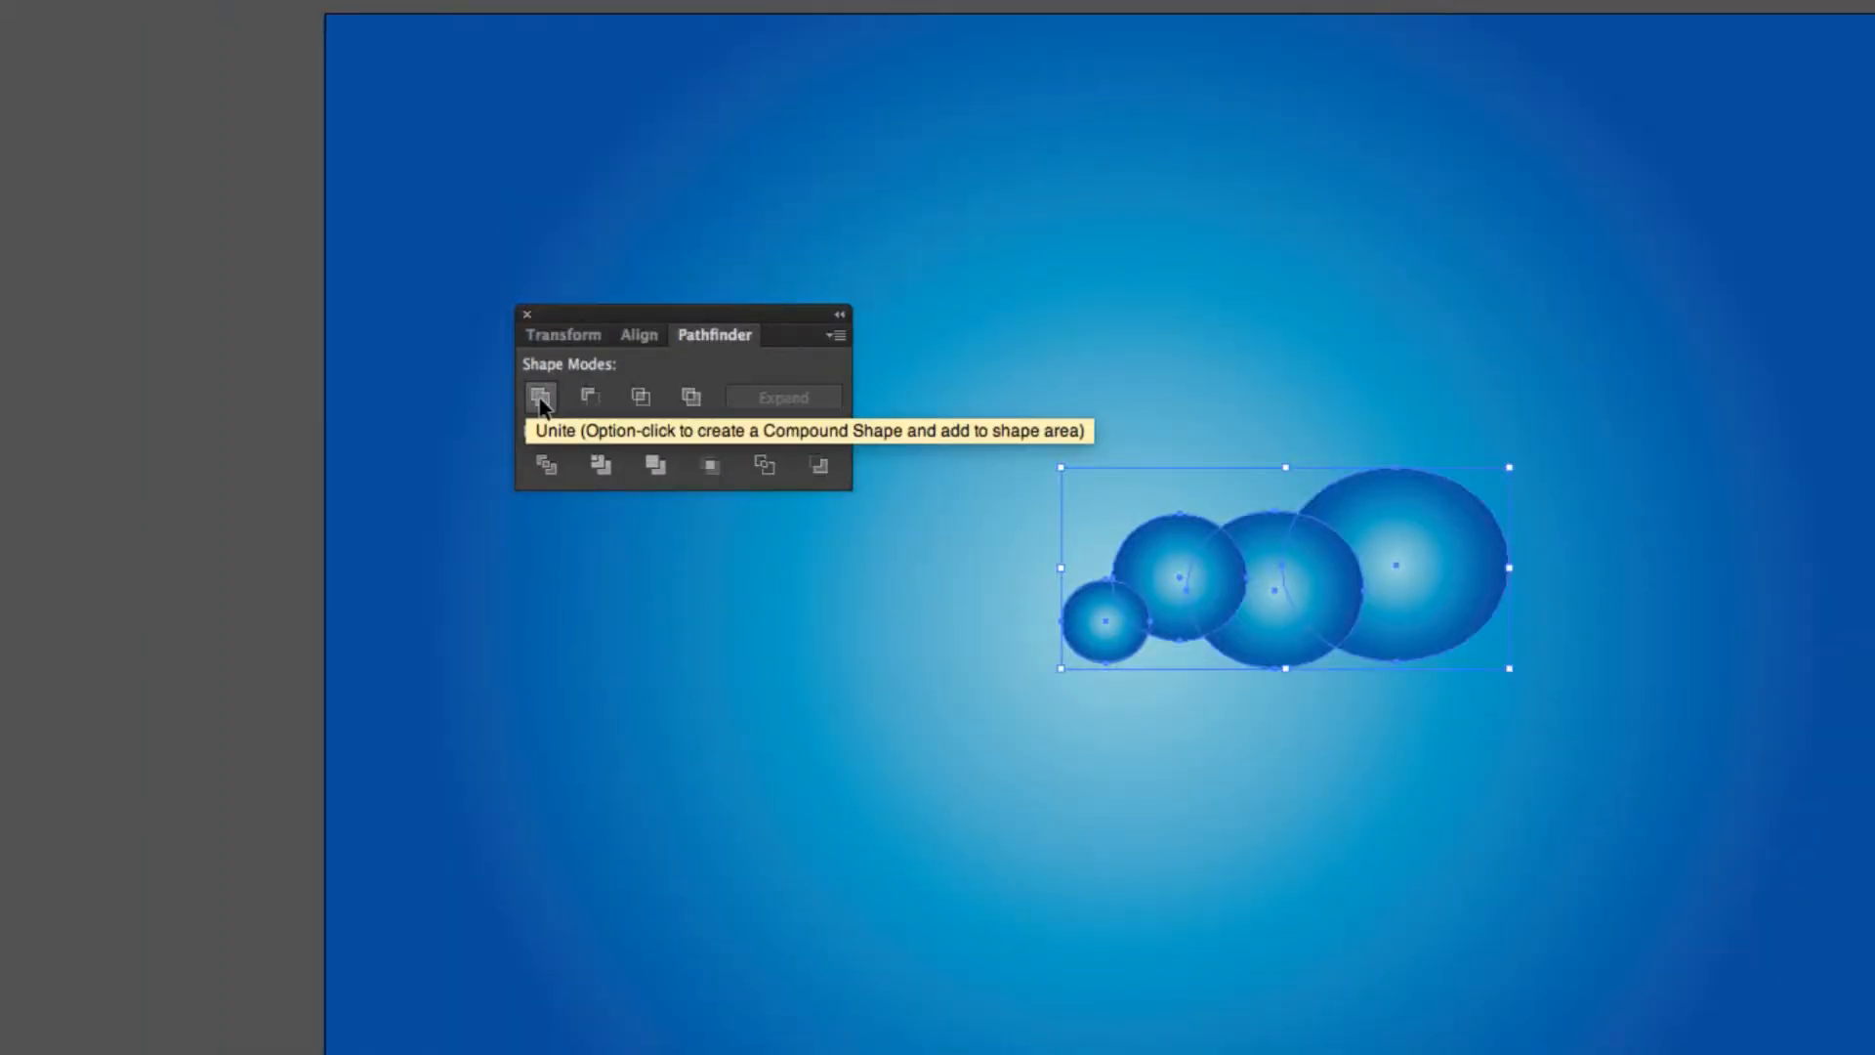
{"action": "left_click", "coordinate": [540, 399]}
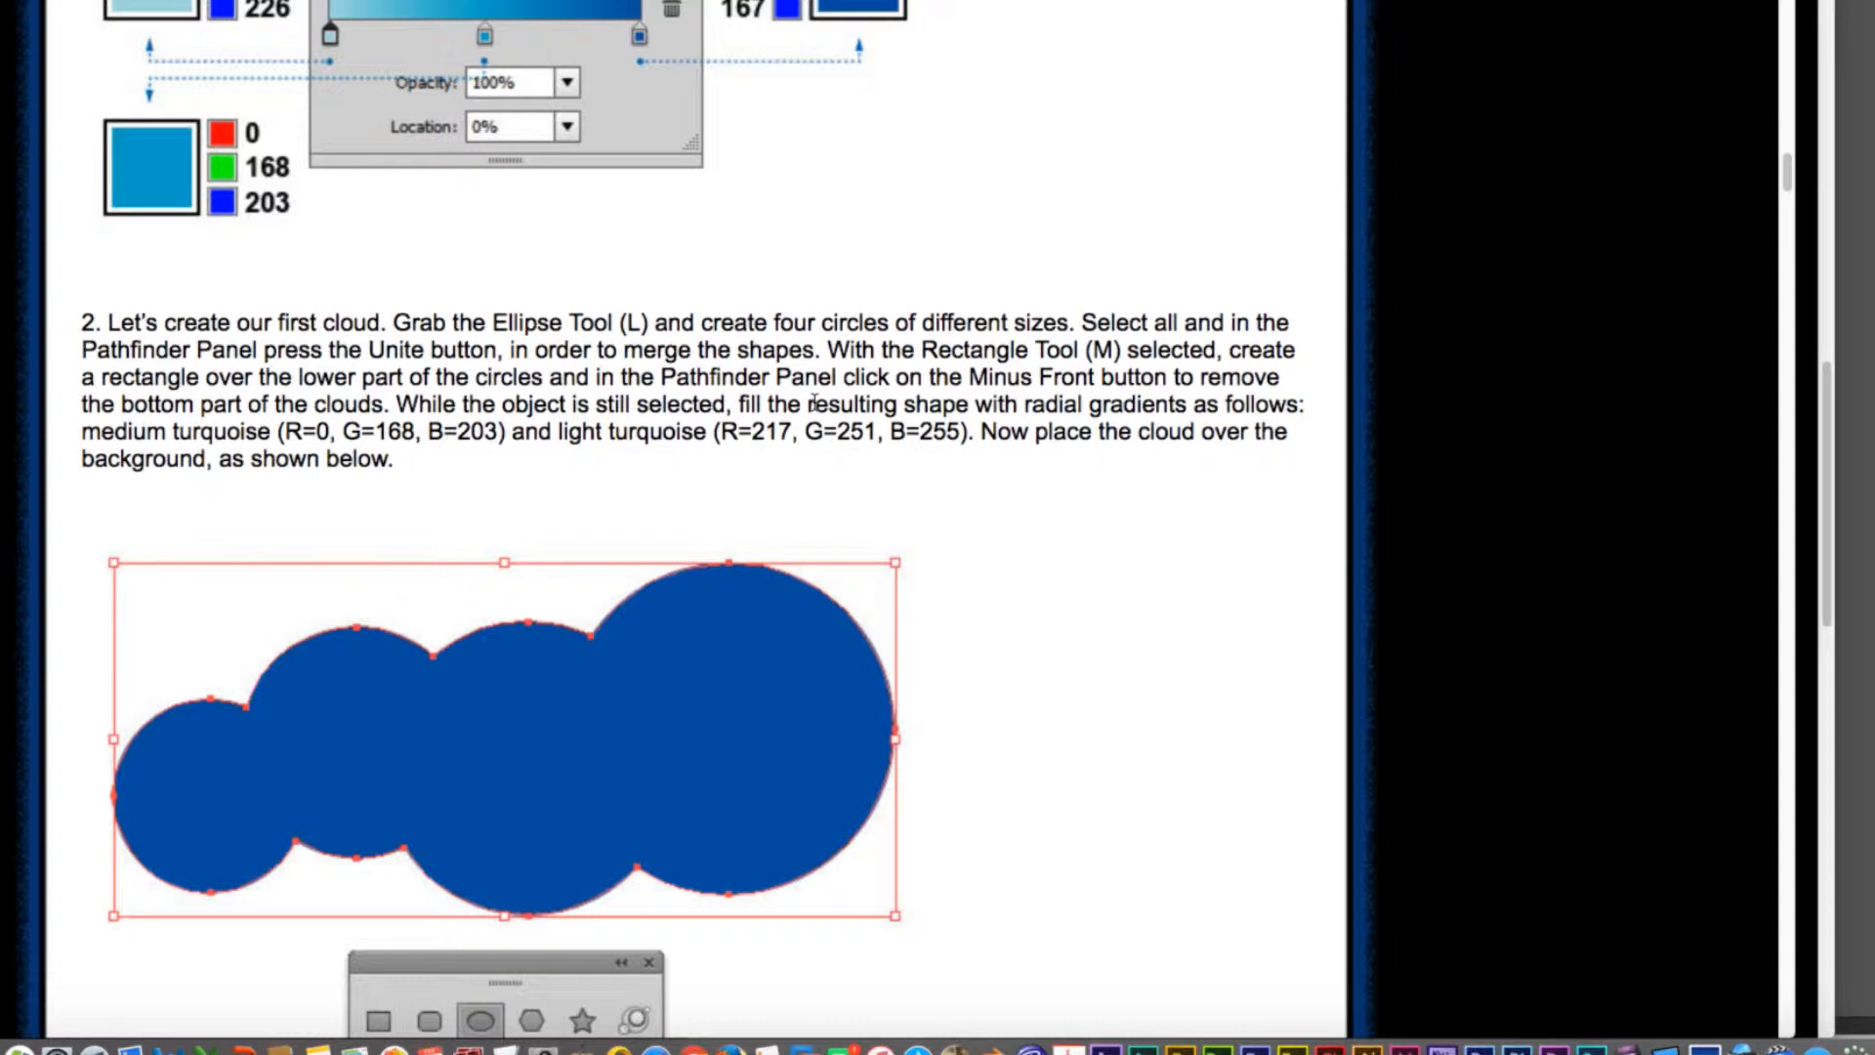
- Look up the cloud's RGB values on the assignment page, and in Illustrator remove the middle colour stop from the cloud's radial gradient
{"action": "scroll", "coordinate": [293, 433], "scroll_direction": "down", "scroll_amount": 1}
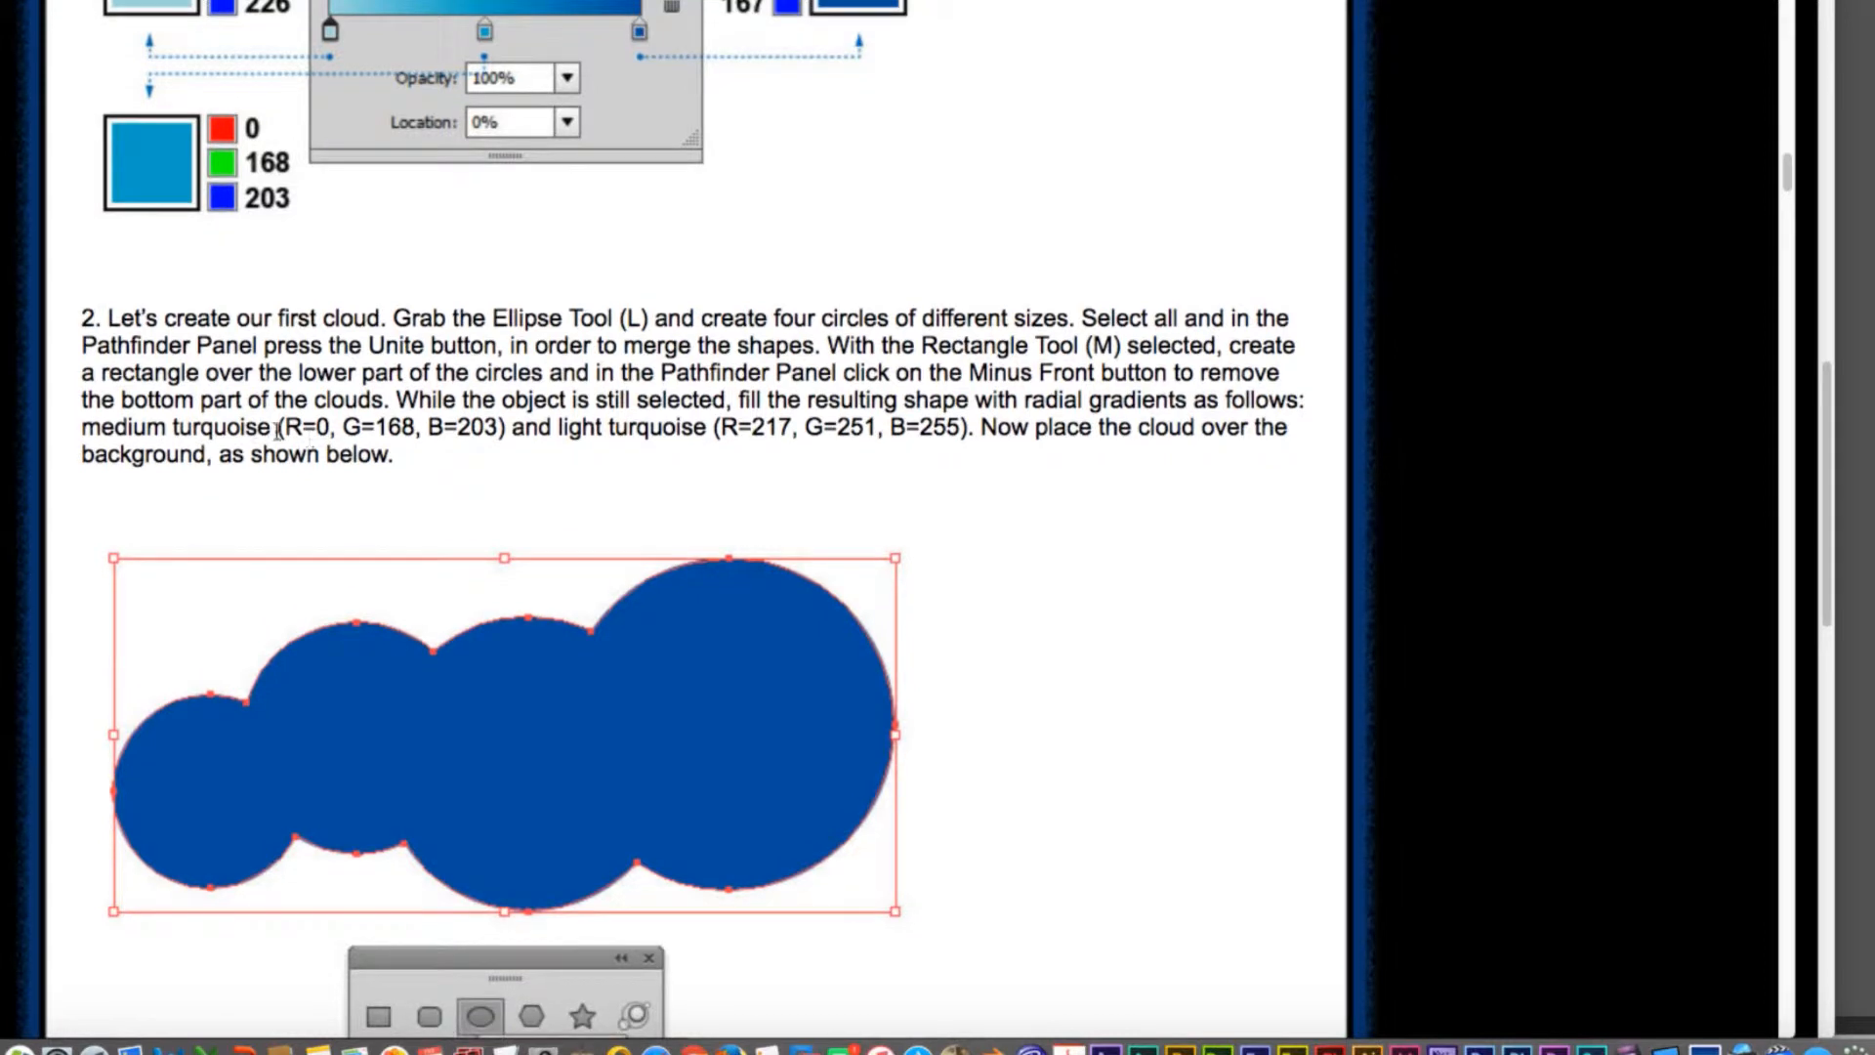
{"action": "left_click_drag", "start_coordinate": [279, 428], "coordinate": [635, 432]}
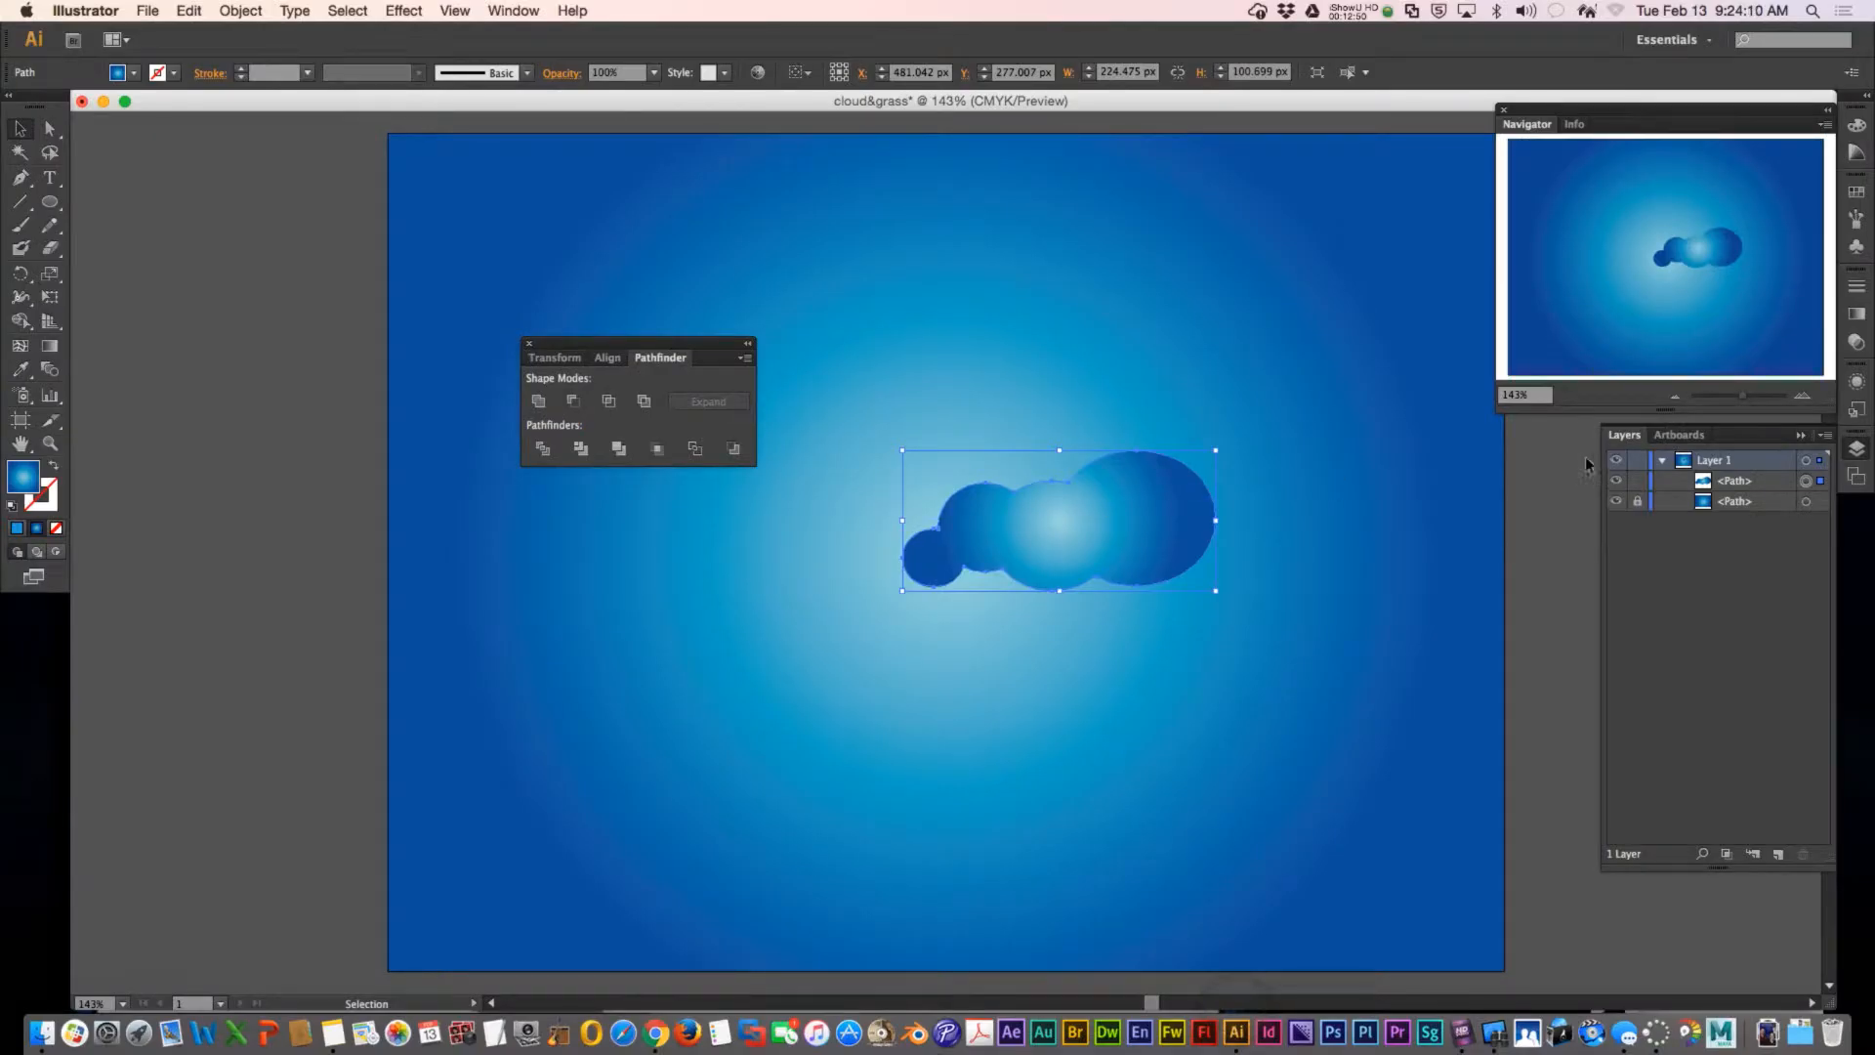
{"action": "left_click", "coordinate": [1859, 314]}
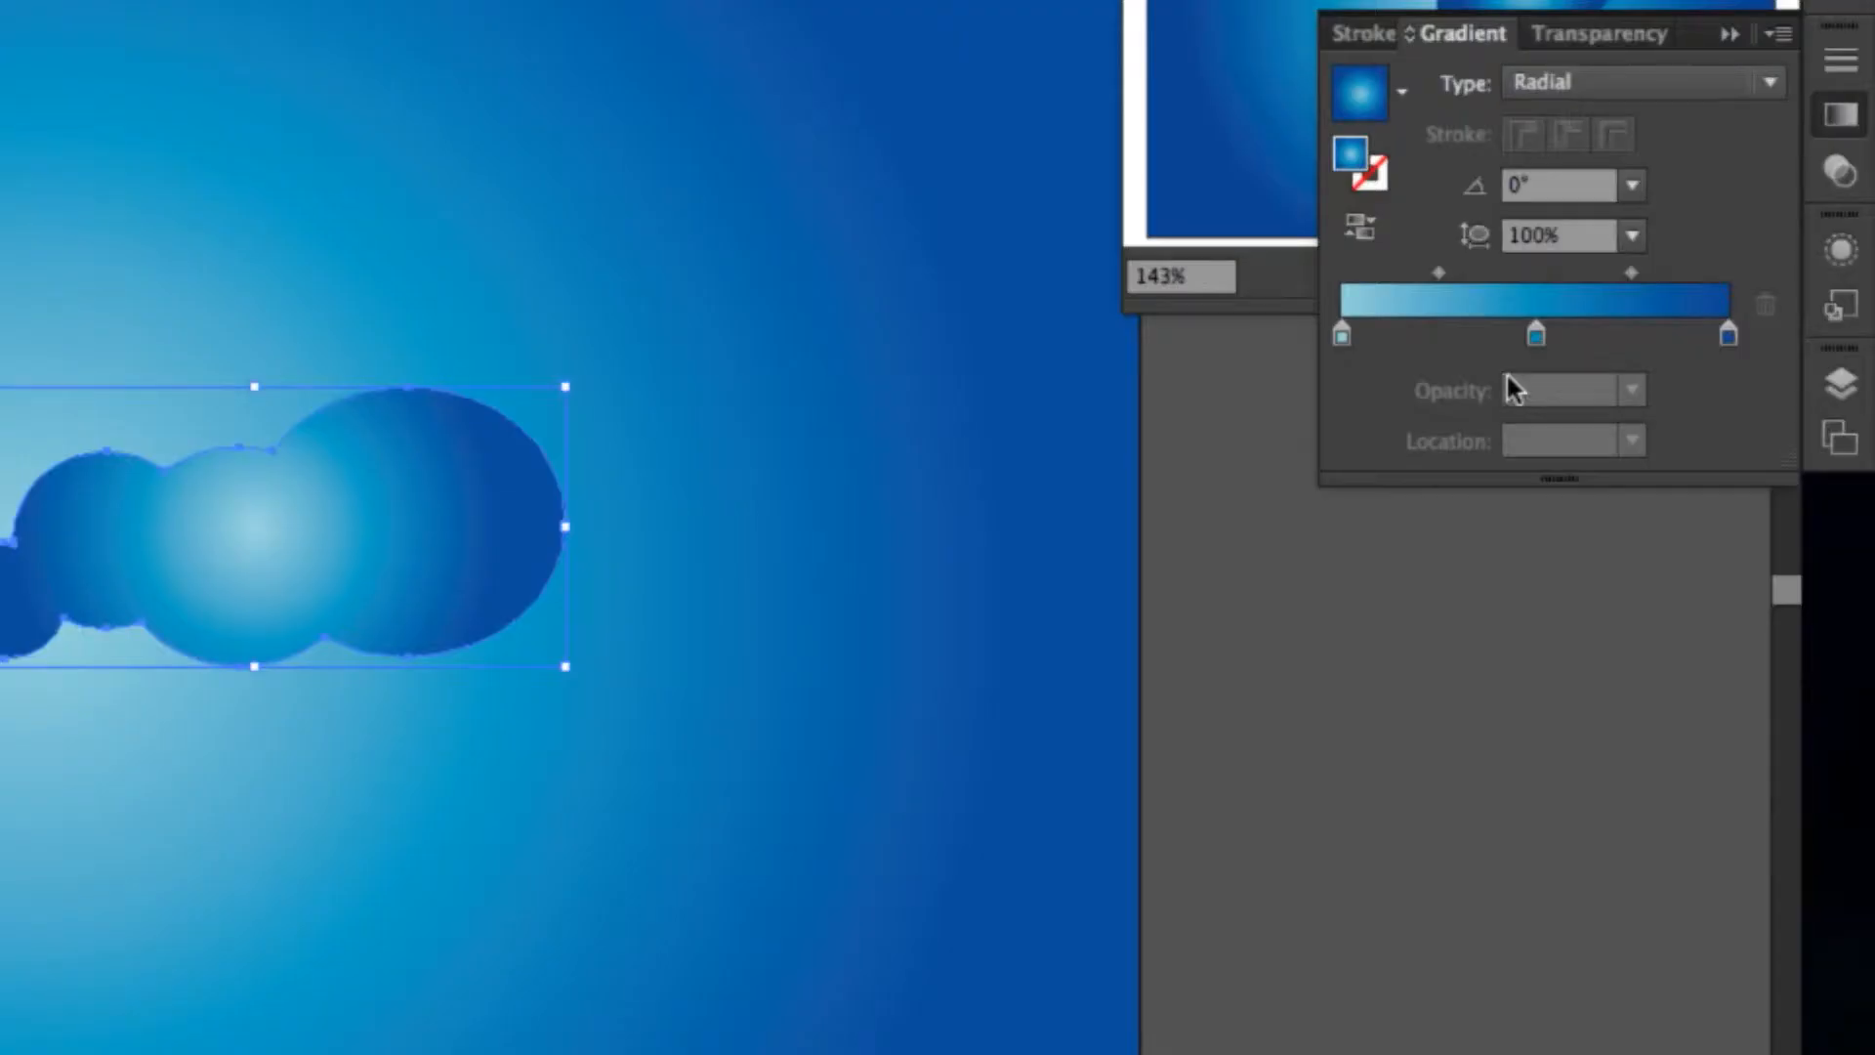
{"action": "left_click_drag", "start_coordinate": [1536, 337], "coordinate": [1544, 409]}
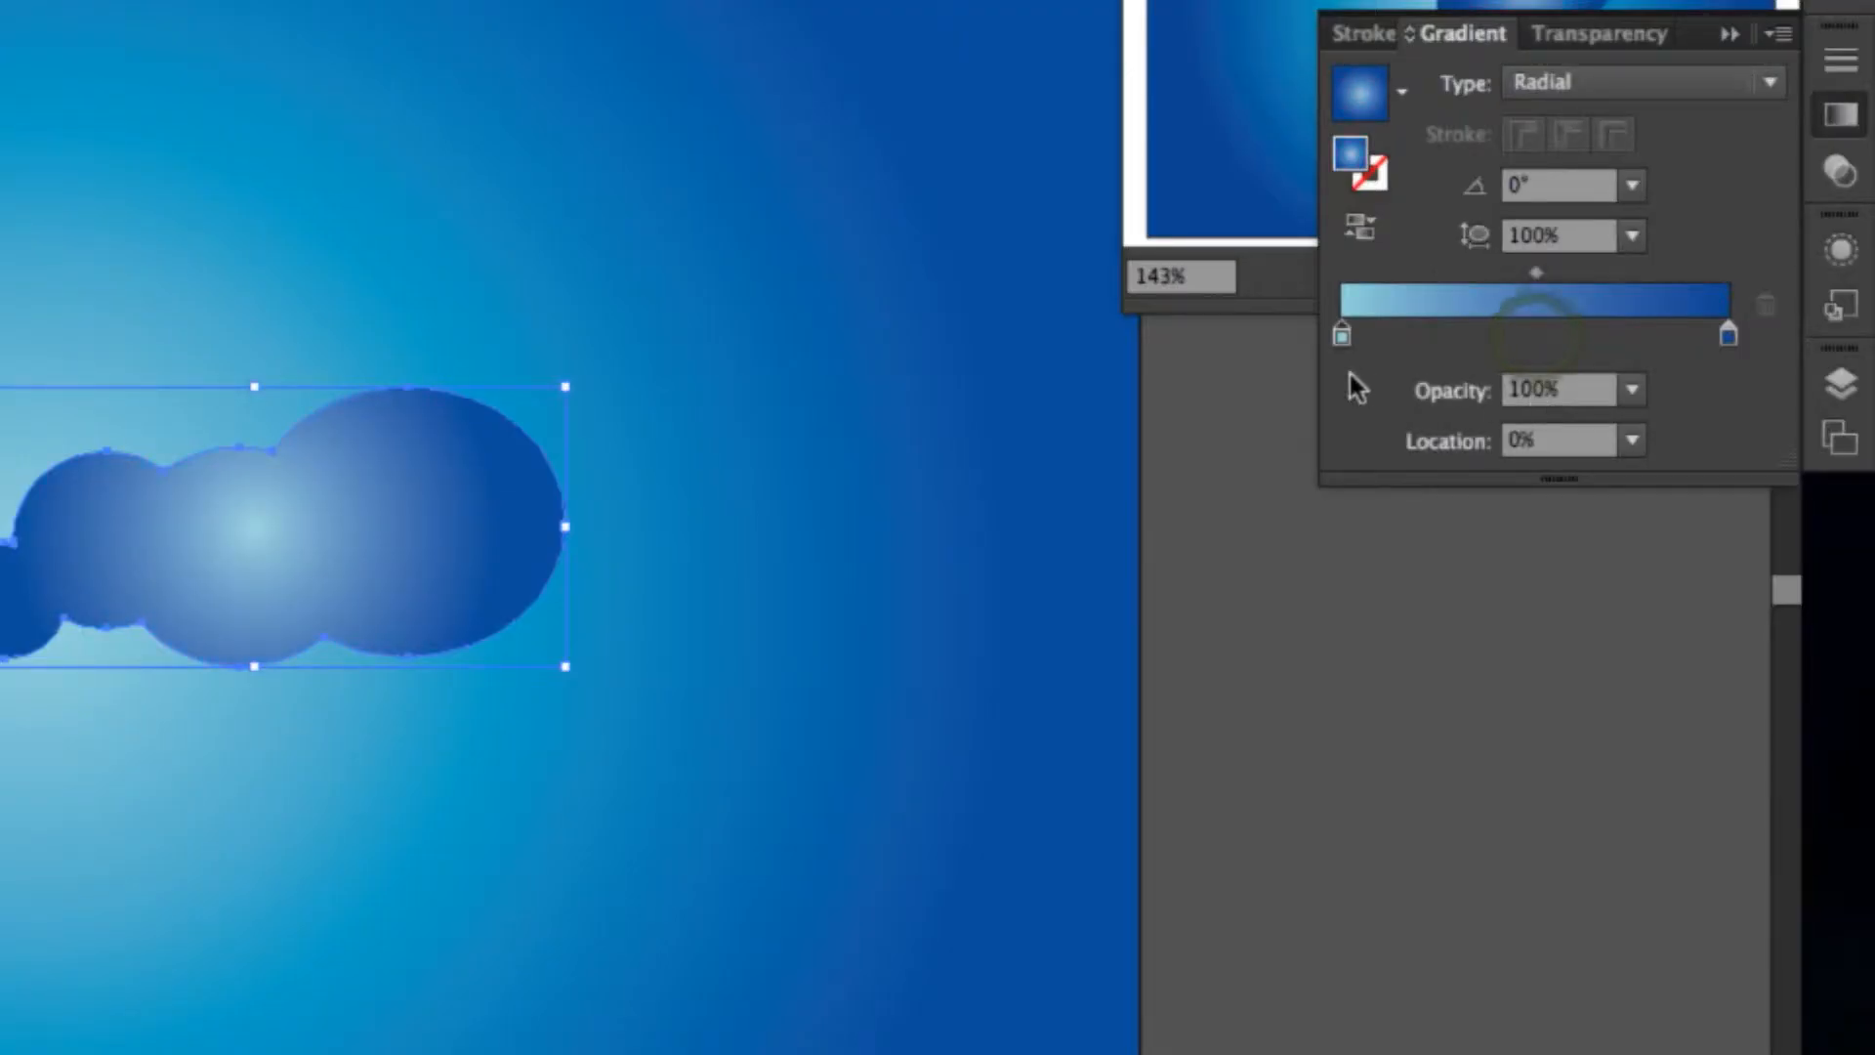
- Set the first stop of the cloud's radial gradient to RGB 0, 168, 203
{"action": "double_click", "coordinate": [1344, 338]}
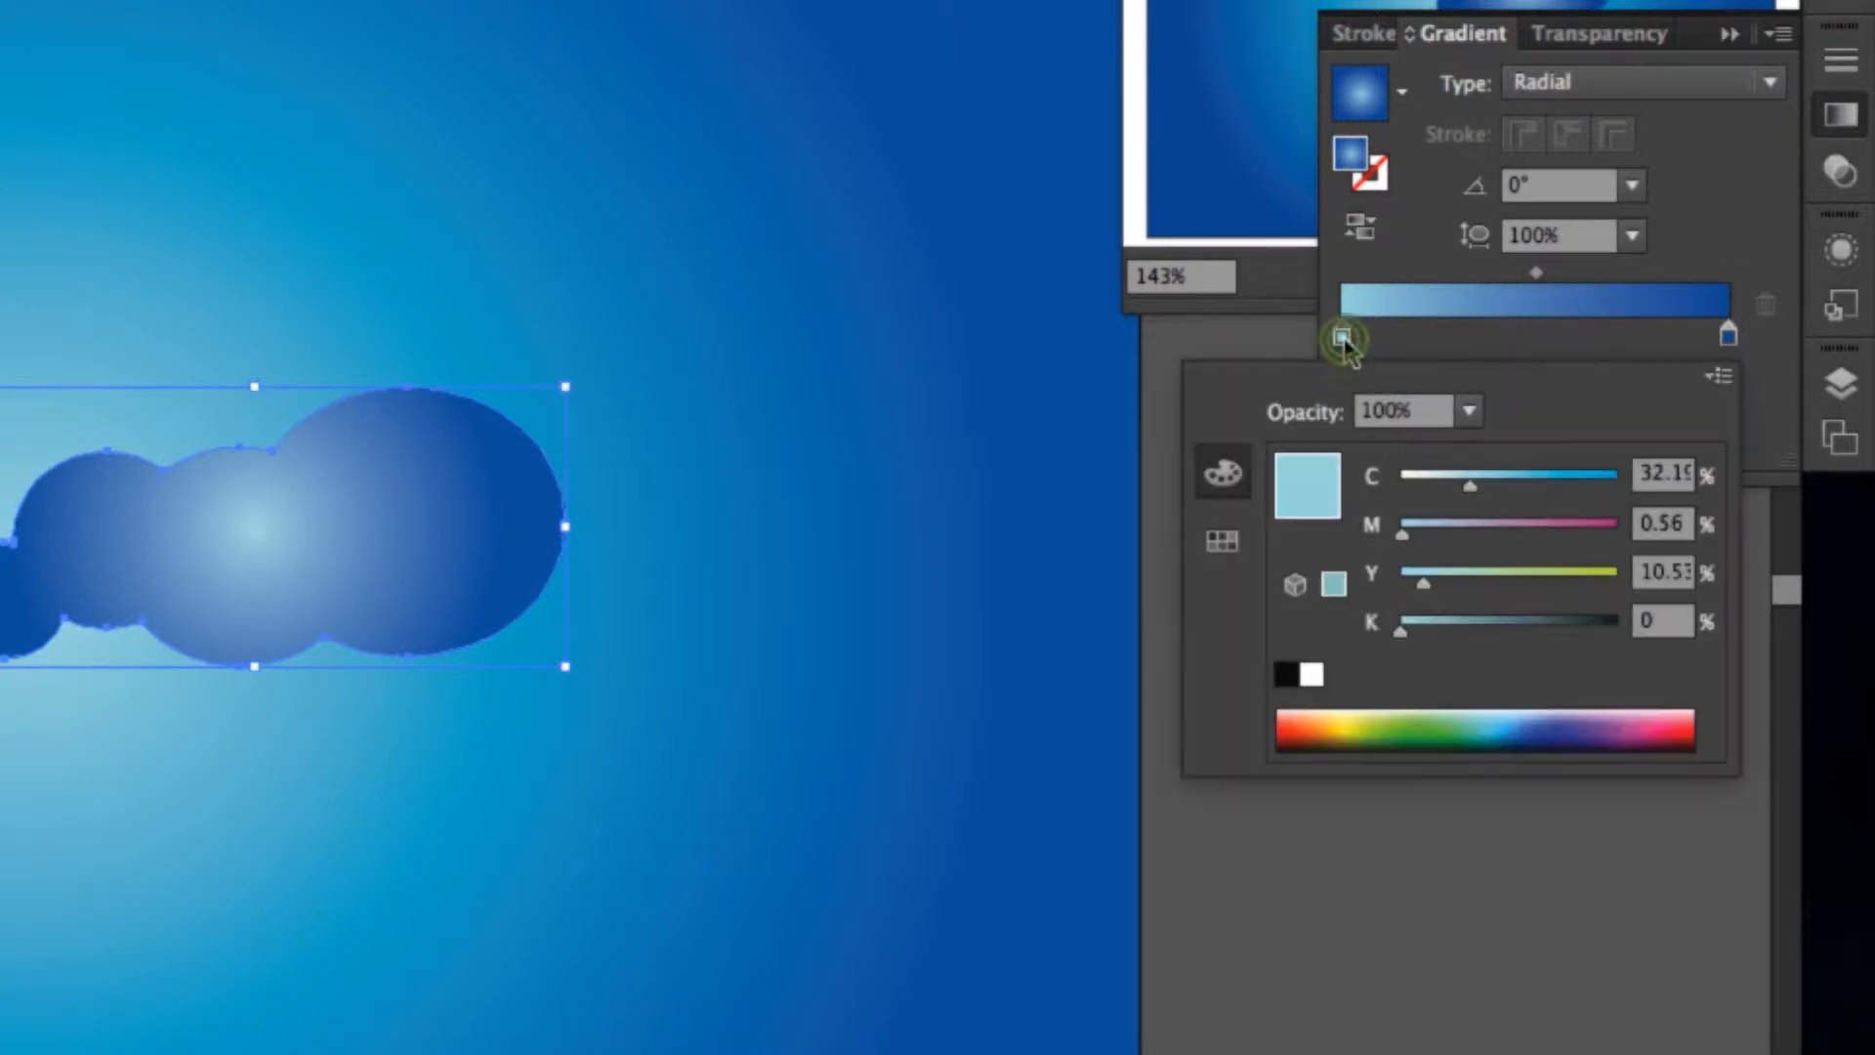
{"action": "left_click", "coordinate": [1719, 381]}
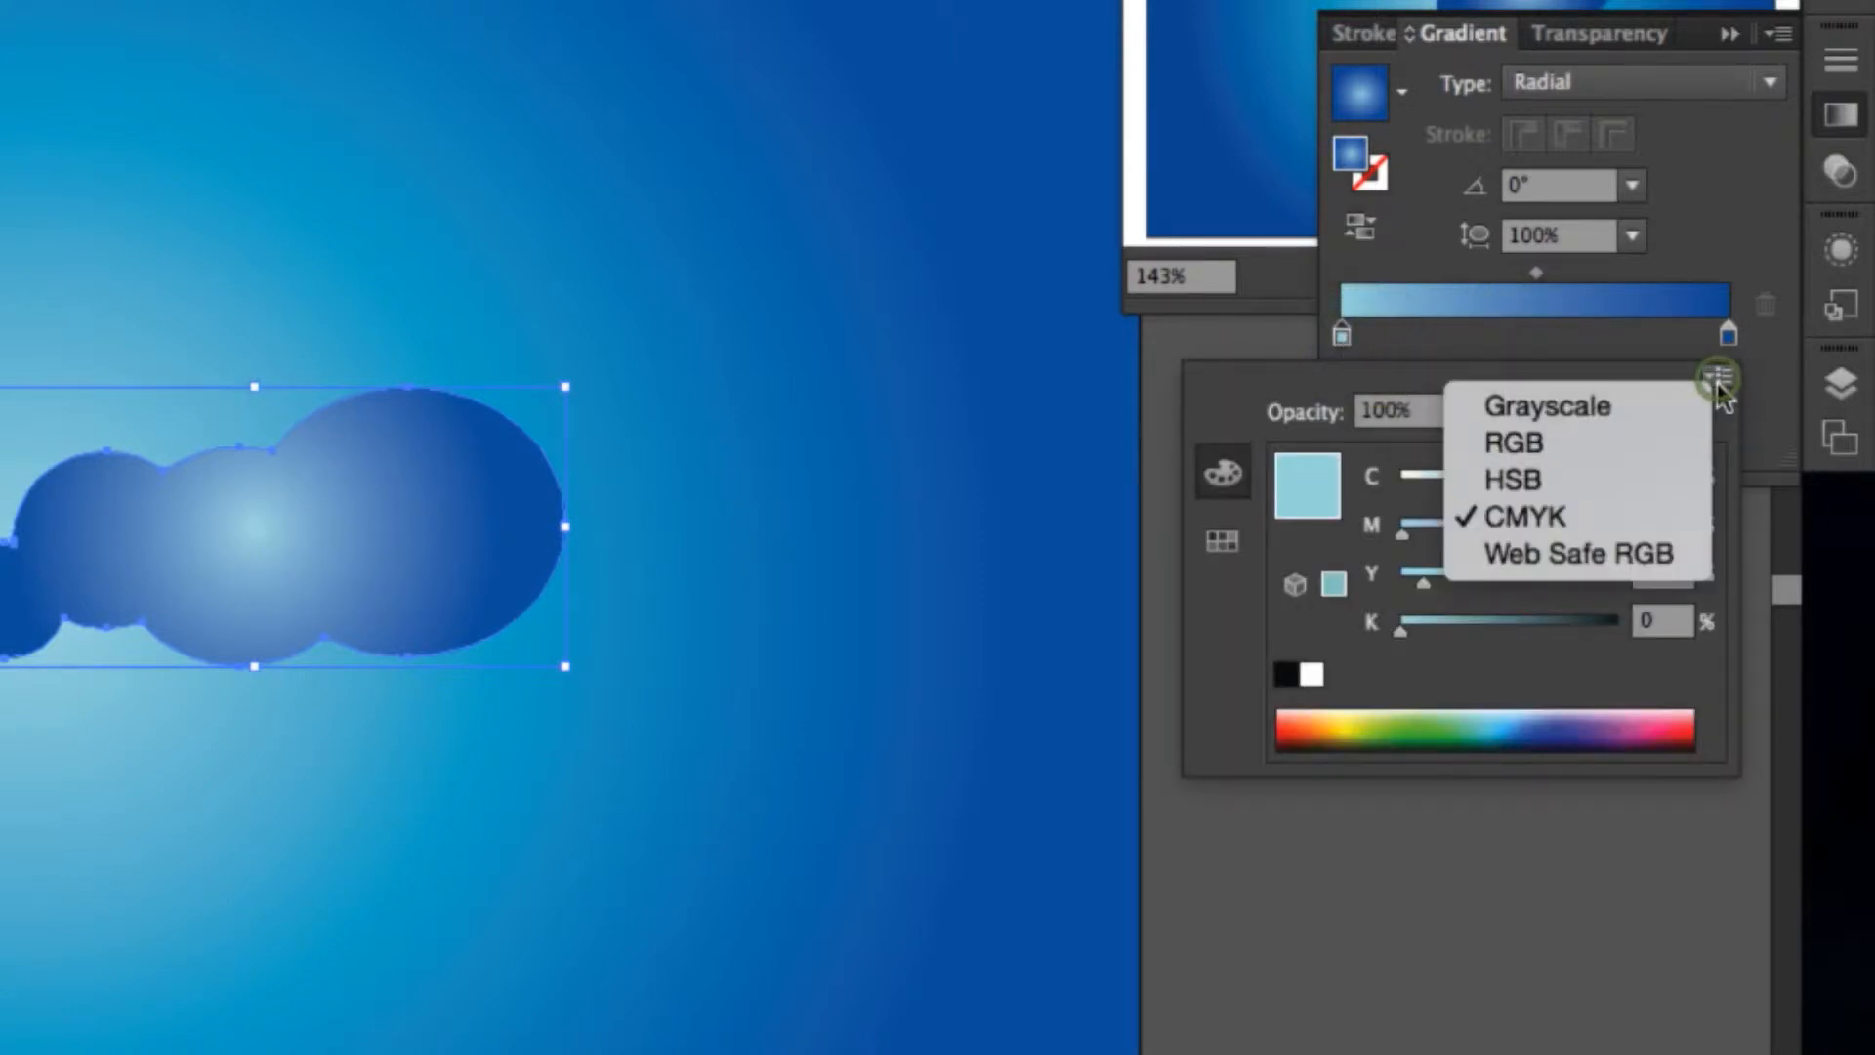
{"action": "left_click", "coordinate": [1649, 442]}
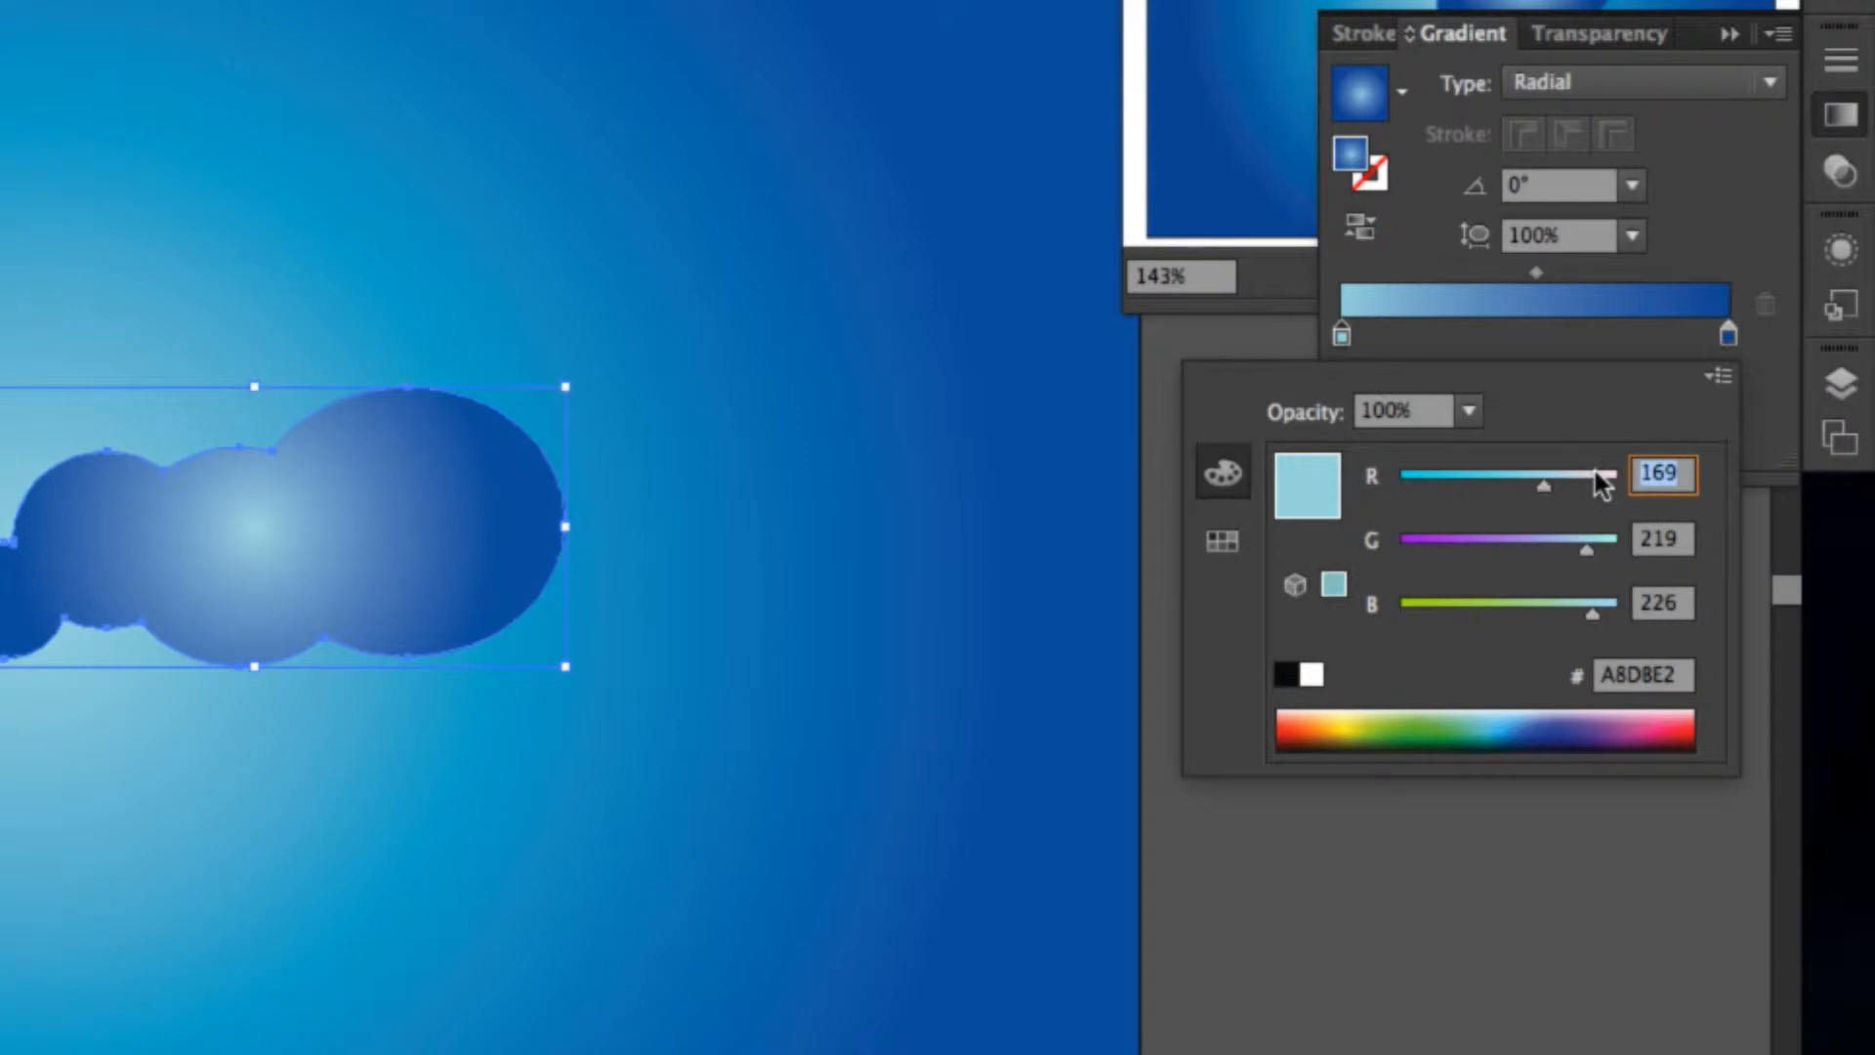
{"action": "type", "text": "0"}
{"action": "key", "text": "Tab"}
{"action": "type", "text": "168"}
{"action": "key", "text": "Tab"}
{"action": "type", "text": "203"}
{"action": "key", "text": "Return"}
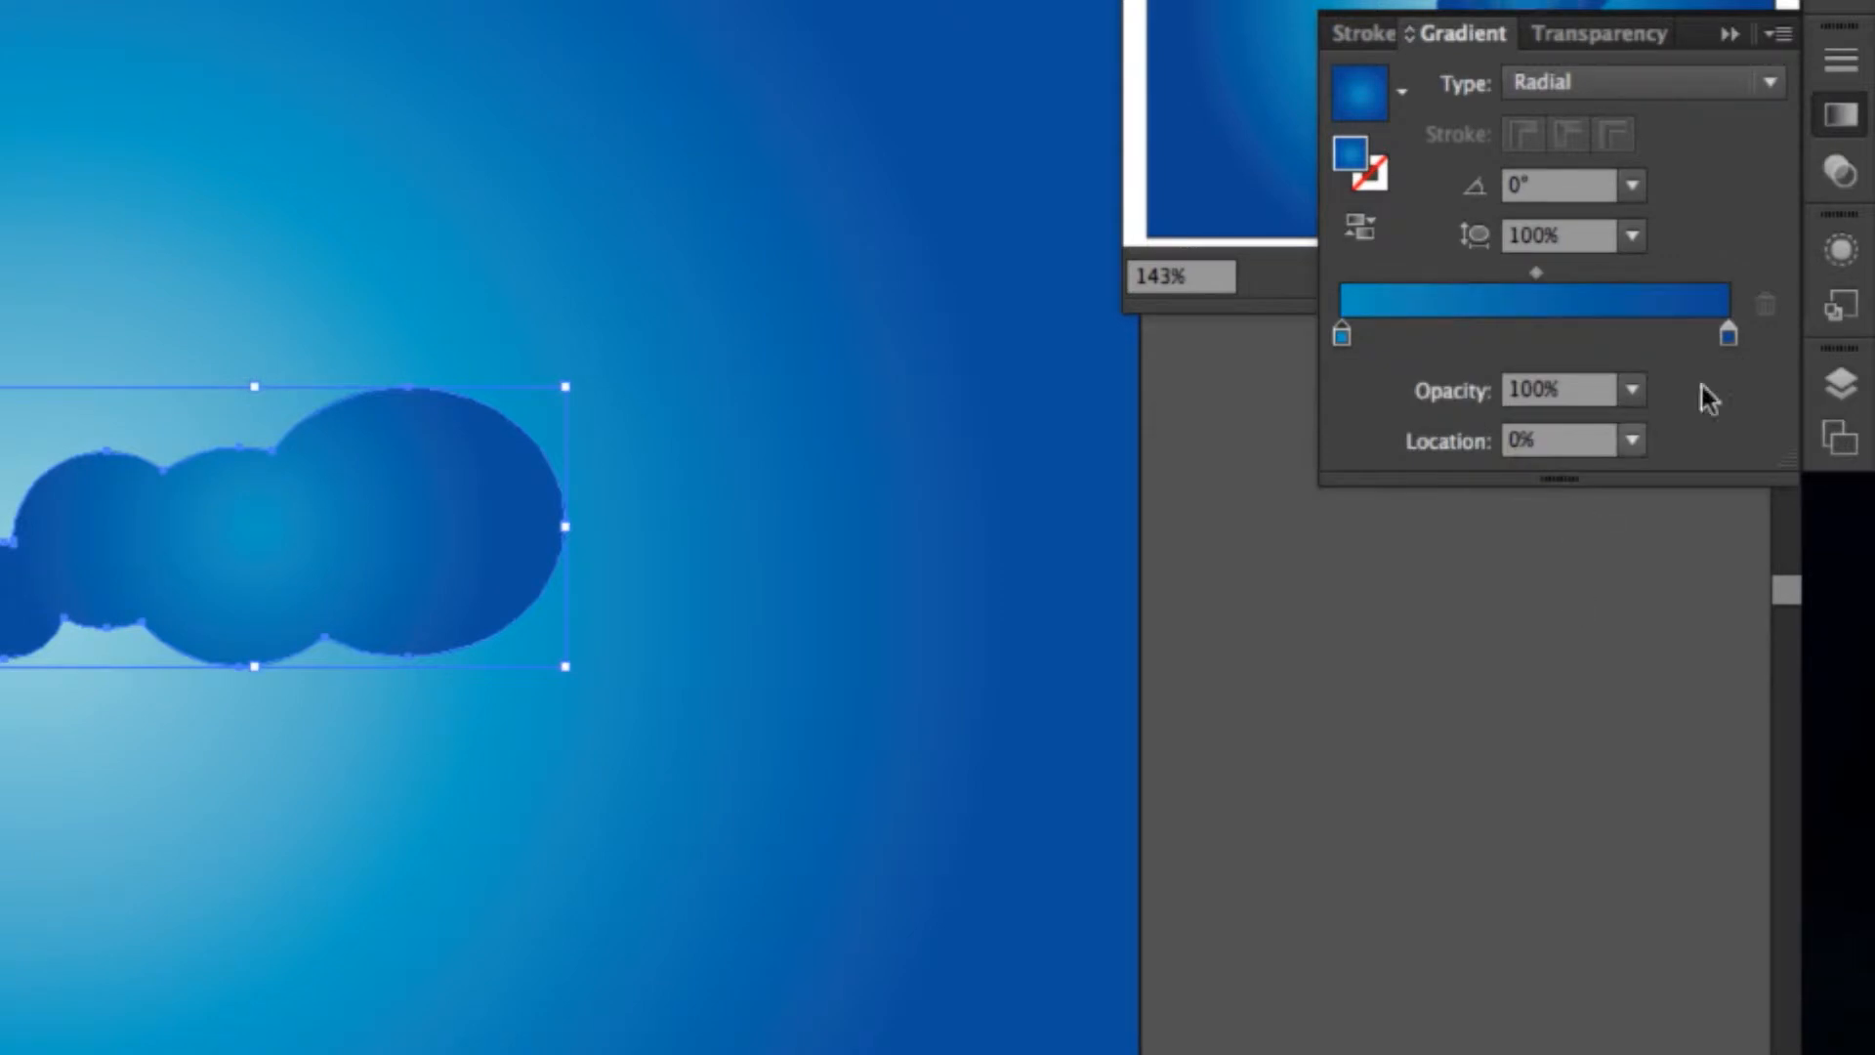
- Set the last stop of the cloud's radial gradient to RGB 217, 251, 255
{"action": "double_click", "coordinate": [1730, 335]}
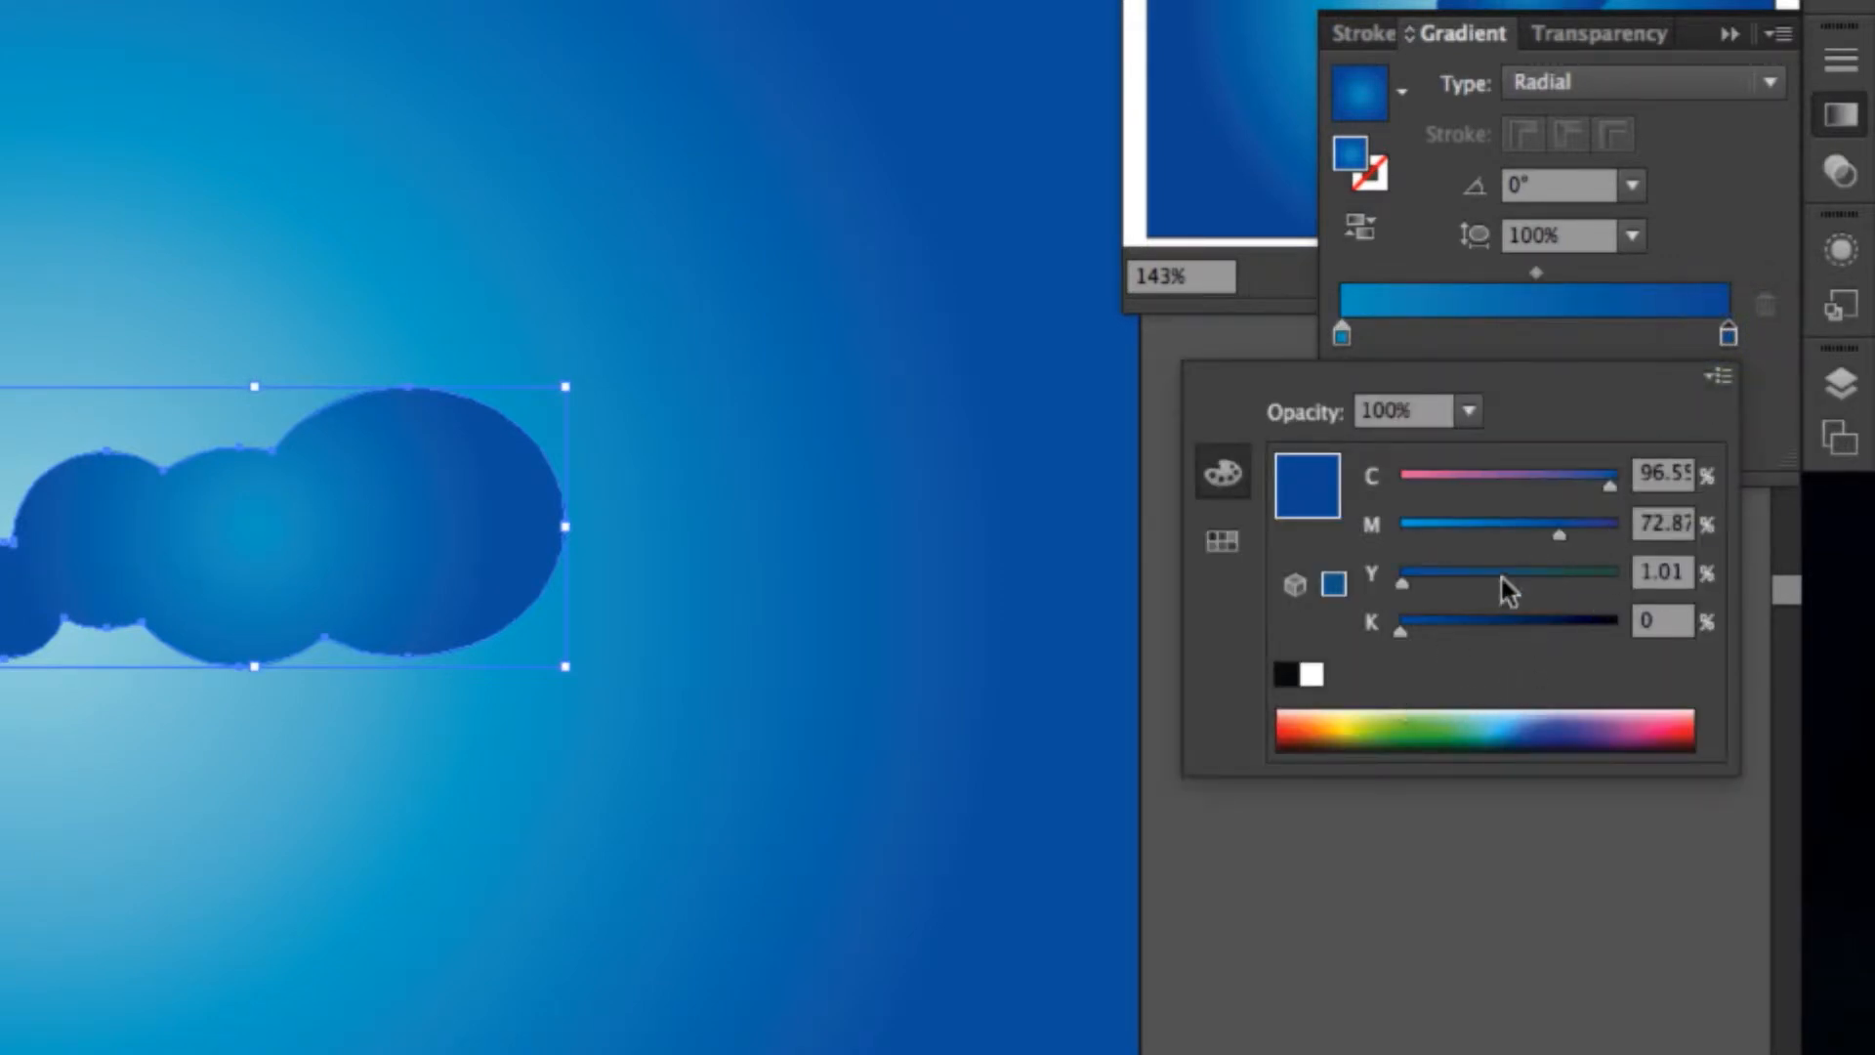
{"action": "left_click", "coordinate": [1719, 377]}
{"action": "left_click", "coordinate": [1682, 441]}
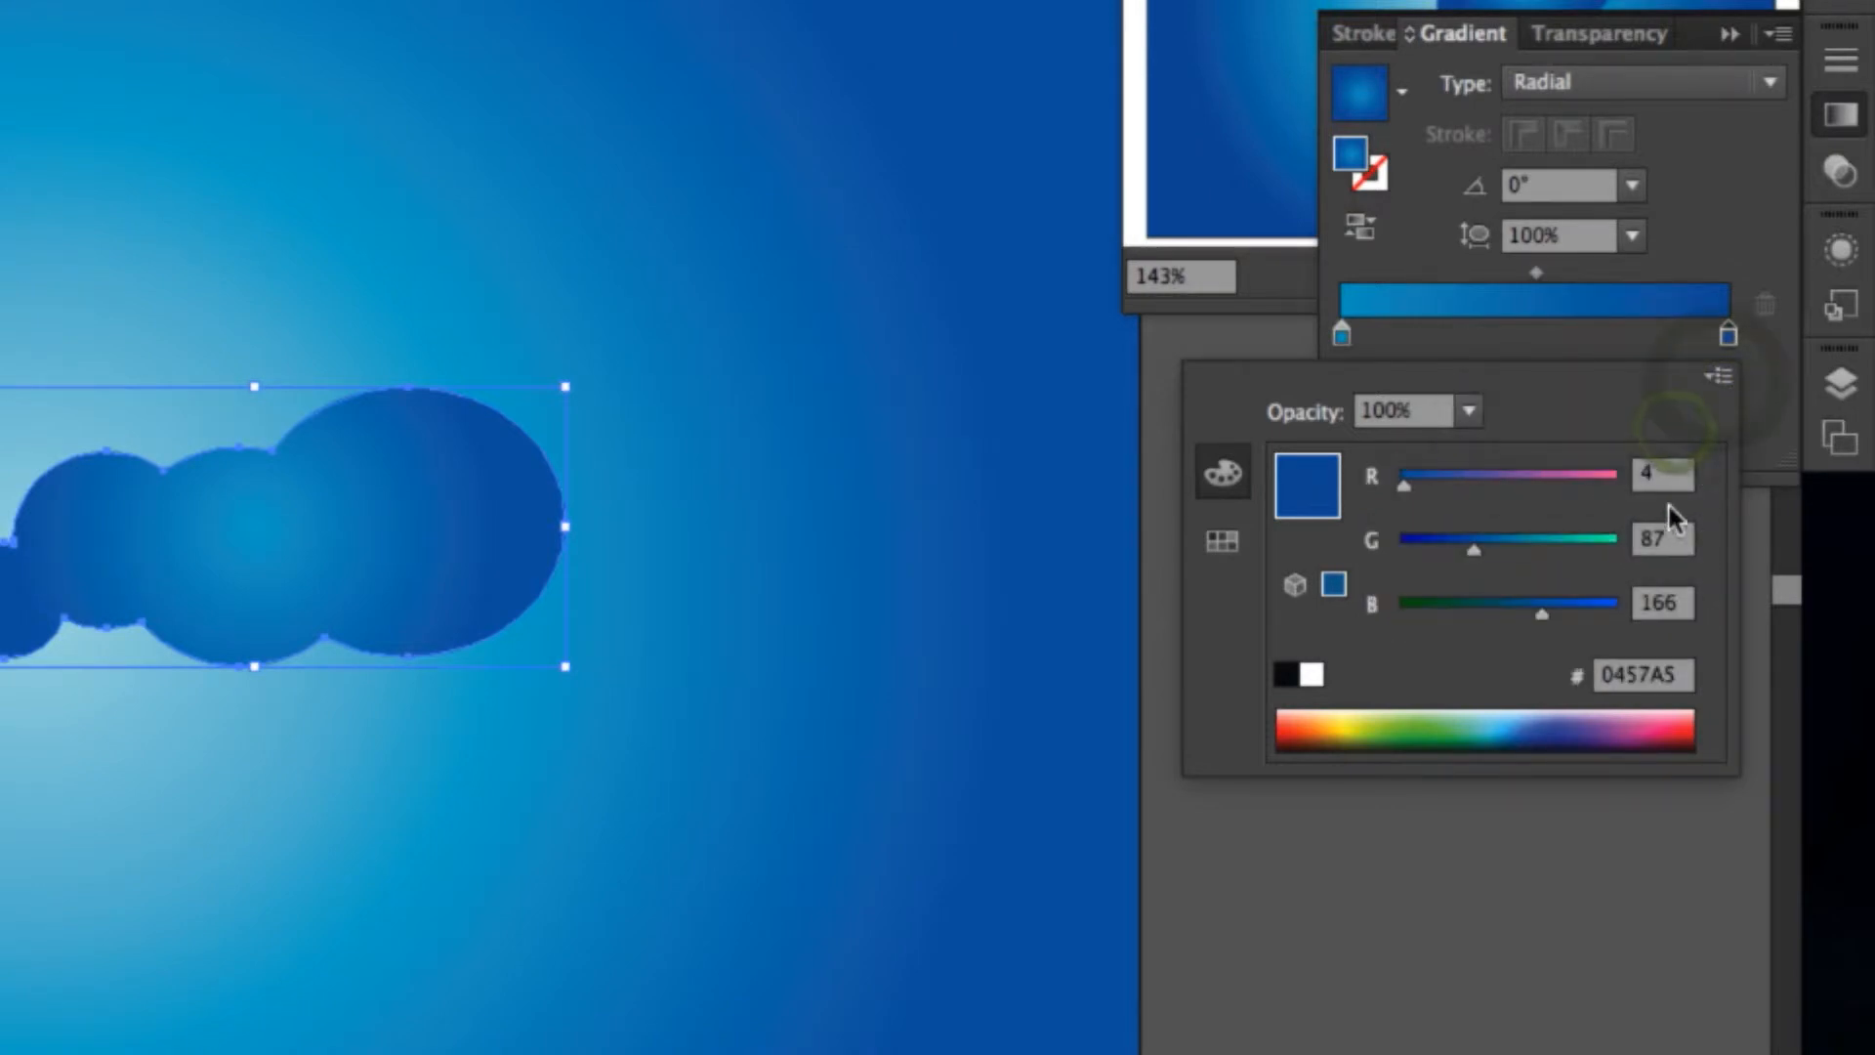
{"action": "left_click", "coordinate": [1677, 488]}
{"action": "type", "text": "217"}
{"action": "left_click", "coordinate": [1667, 535]}
{"action": "type", "text": "251"}
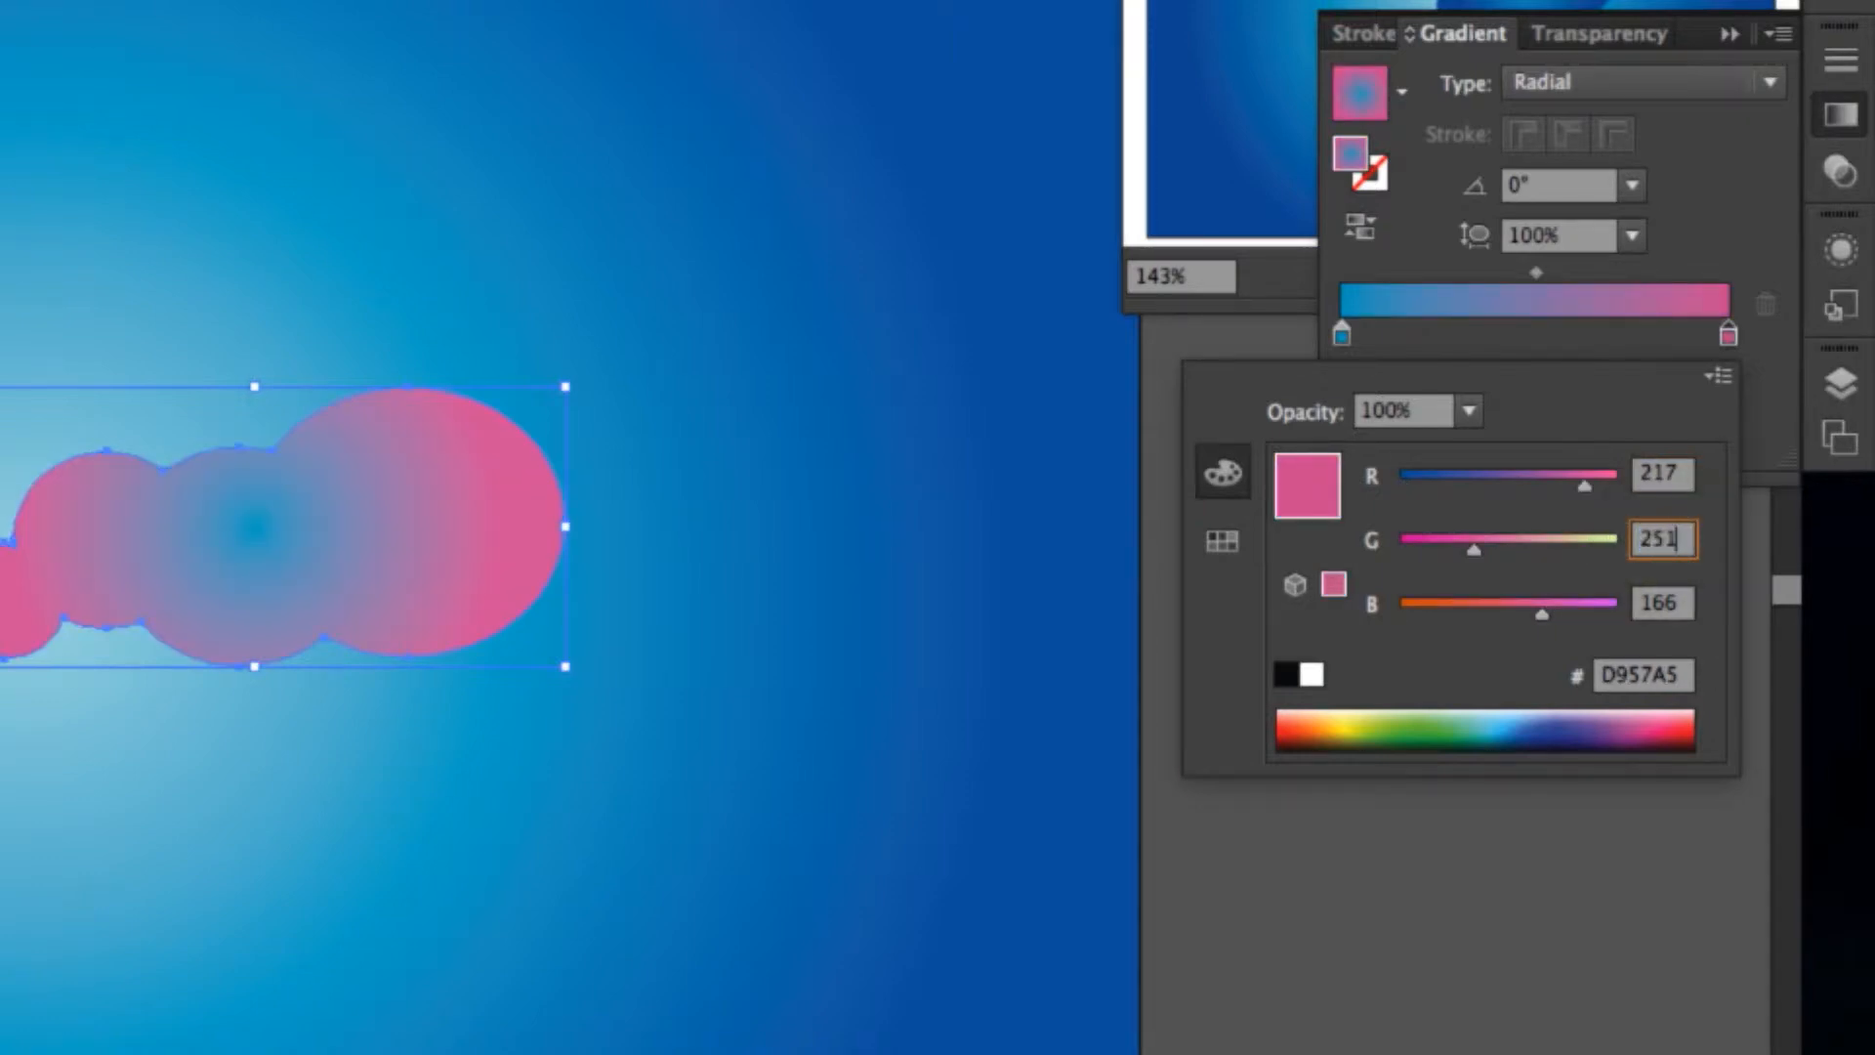
{"action": "key", "text": "Return"}
{"action": "left_click", "coordinate": [1682, 605]}
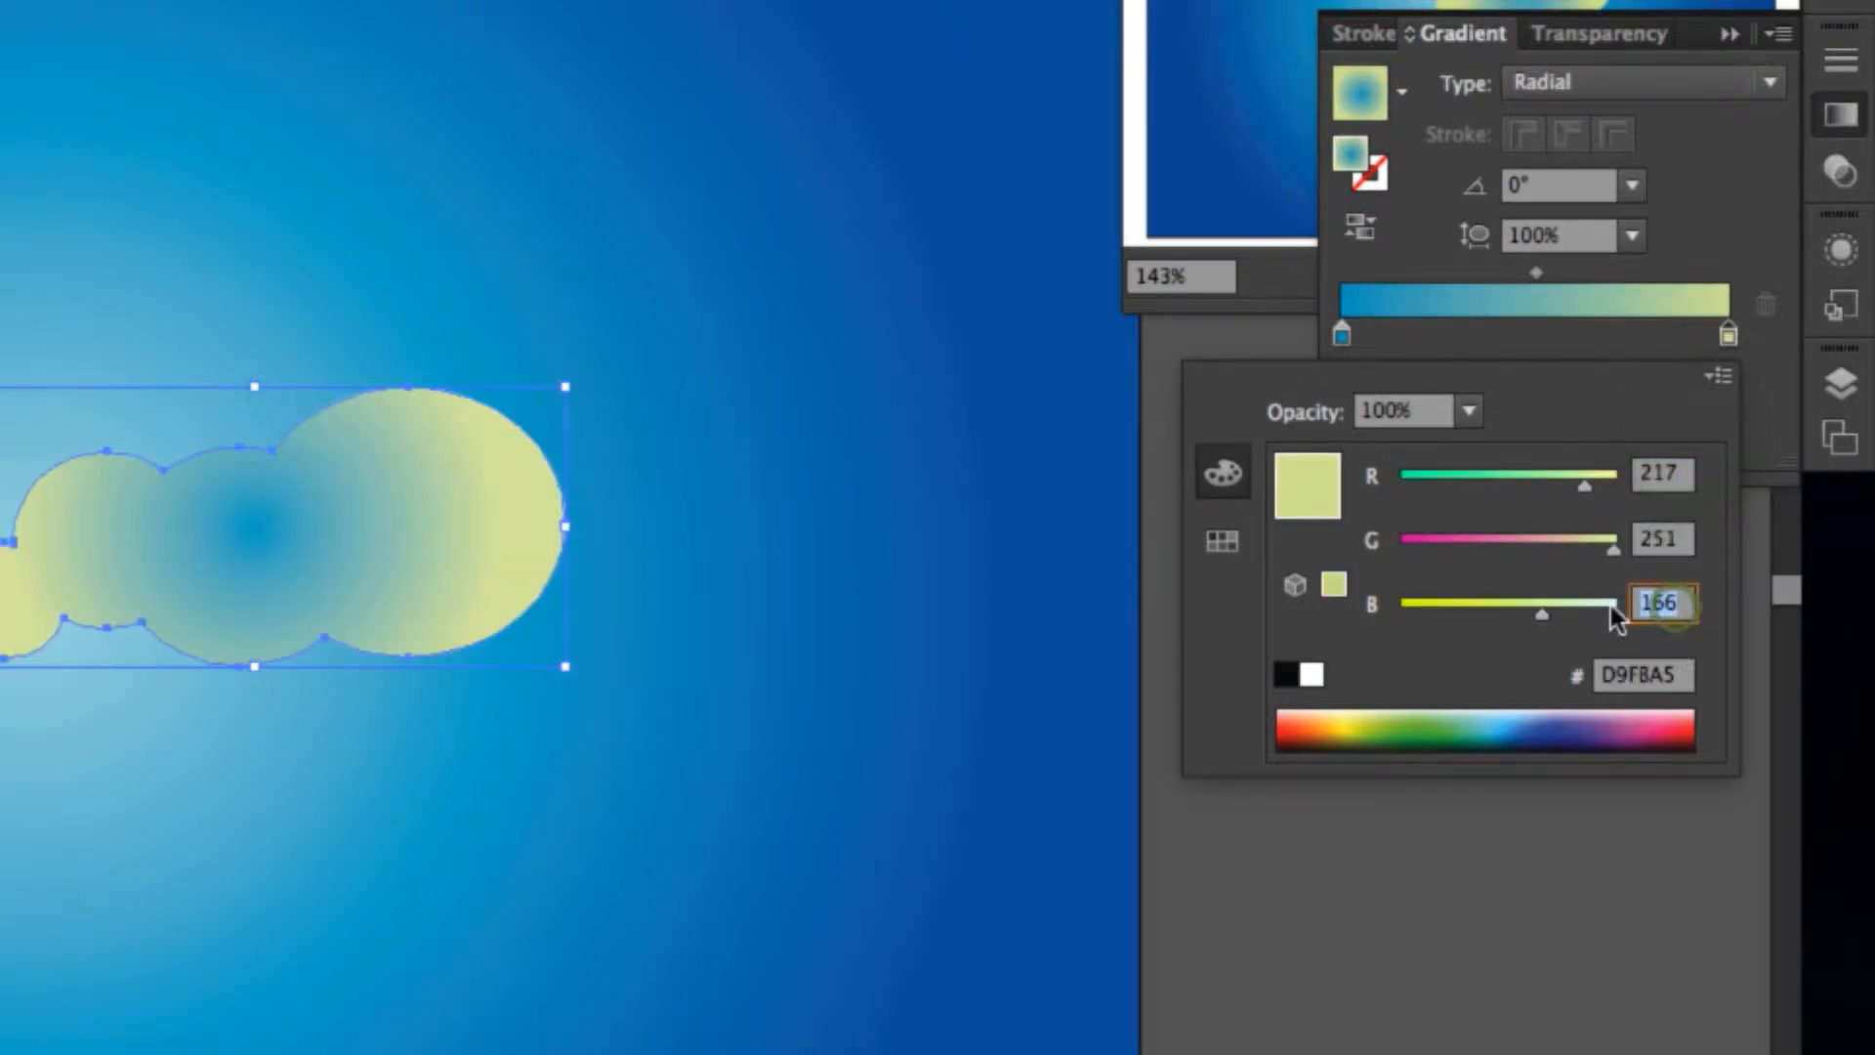
{"action": "type", "text": "255"}
{"action": "key", "text": "Return"}
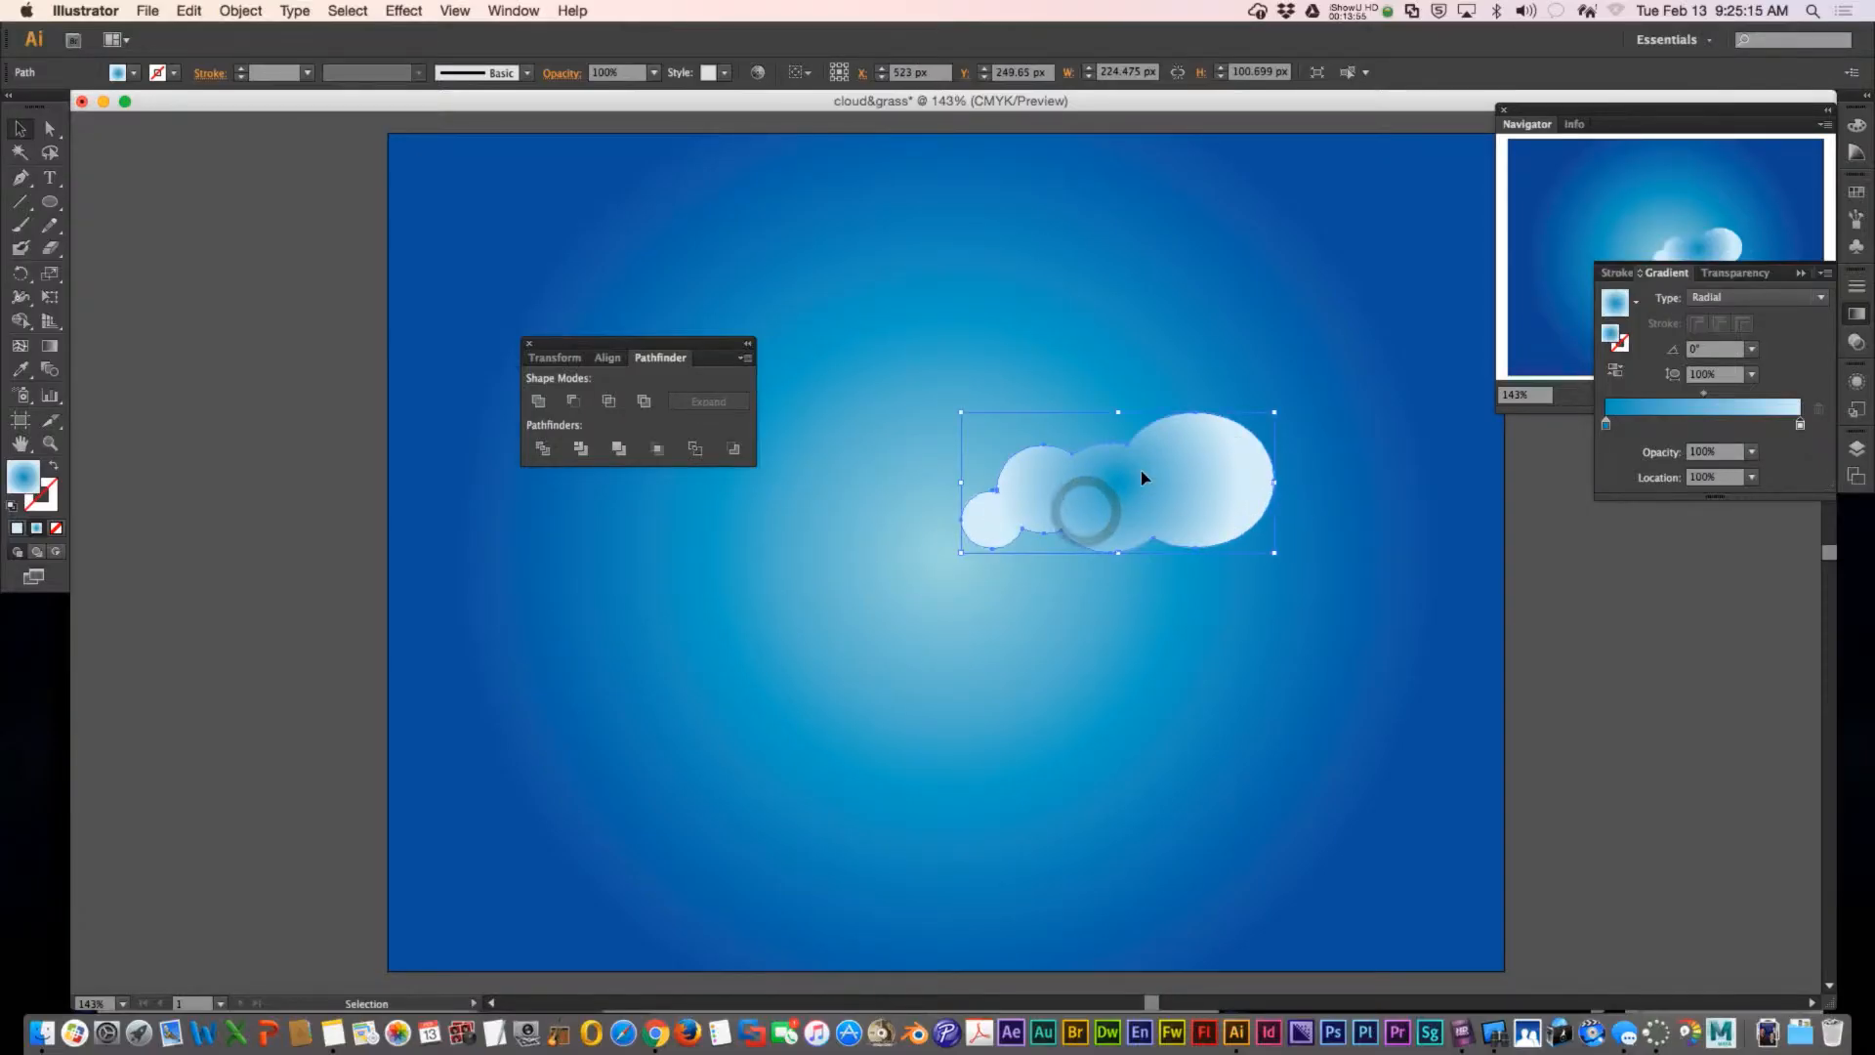
- Move the cloud up and to the right on the background, to about X 573 px, Y 257 px
{"action": "left_click_drag", "start_coordinate": [1142, 472], "coordinate": [1216, 433]}
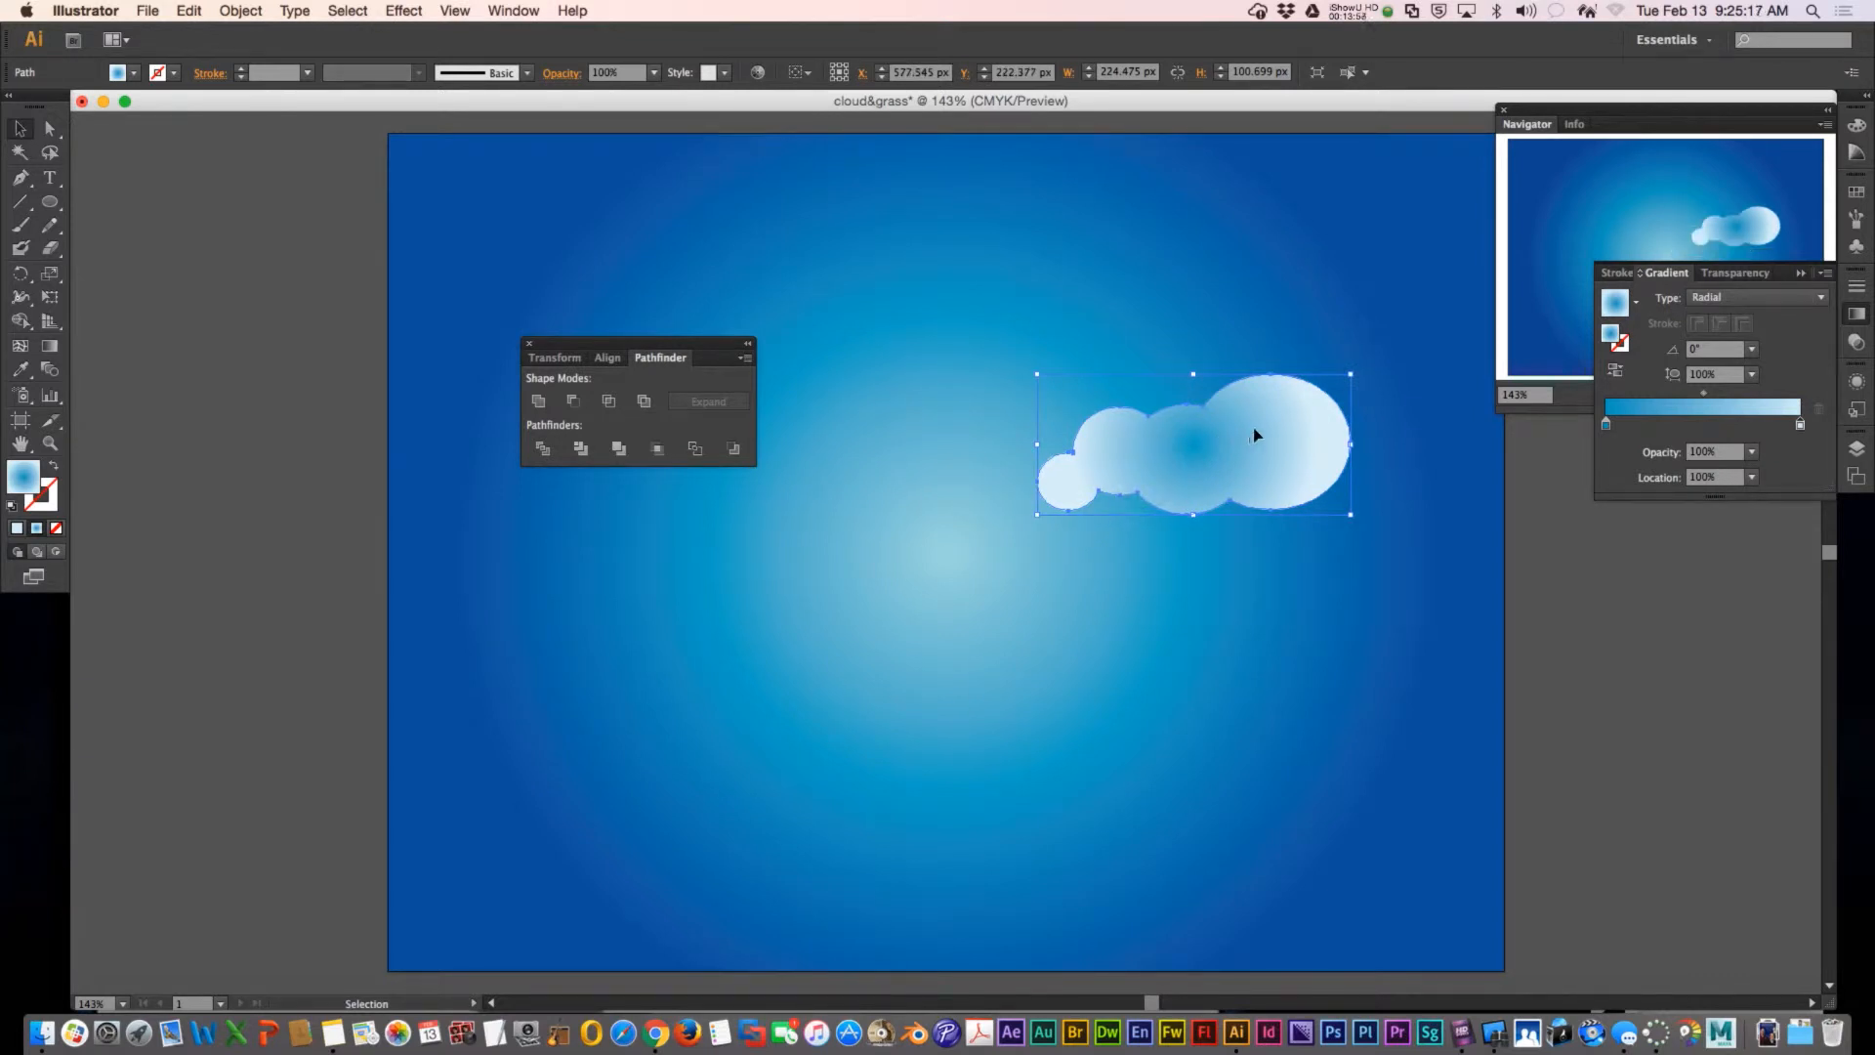
{"action": "left_click_drag", "start_coordinate": [1258, 434], "coordinate": [1245, 483]}
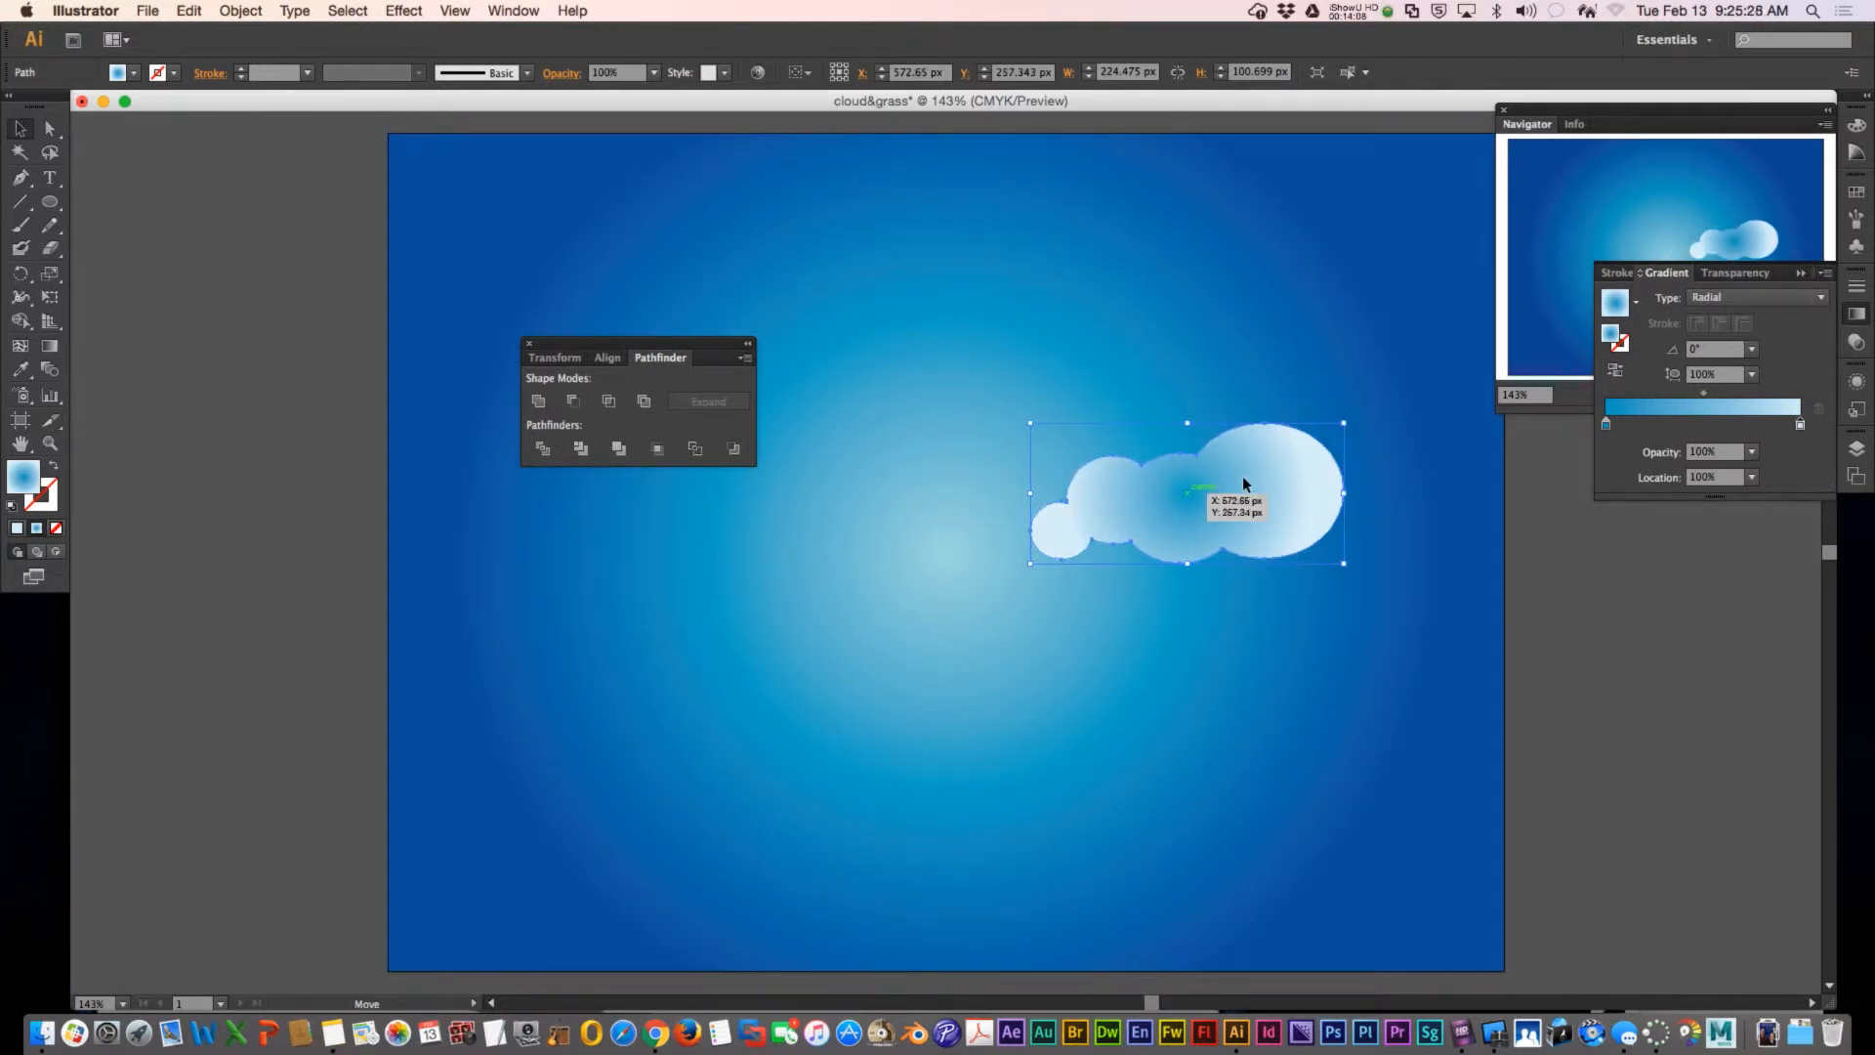
- Check the rectangle instructions on the assignment page in Chrome, and in Illustrator draw a wide rectangle across the cloud's lower part
{"action": "left_click", "coordinate": [657, 1032]}
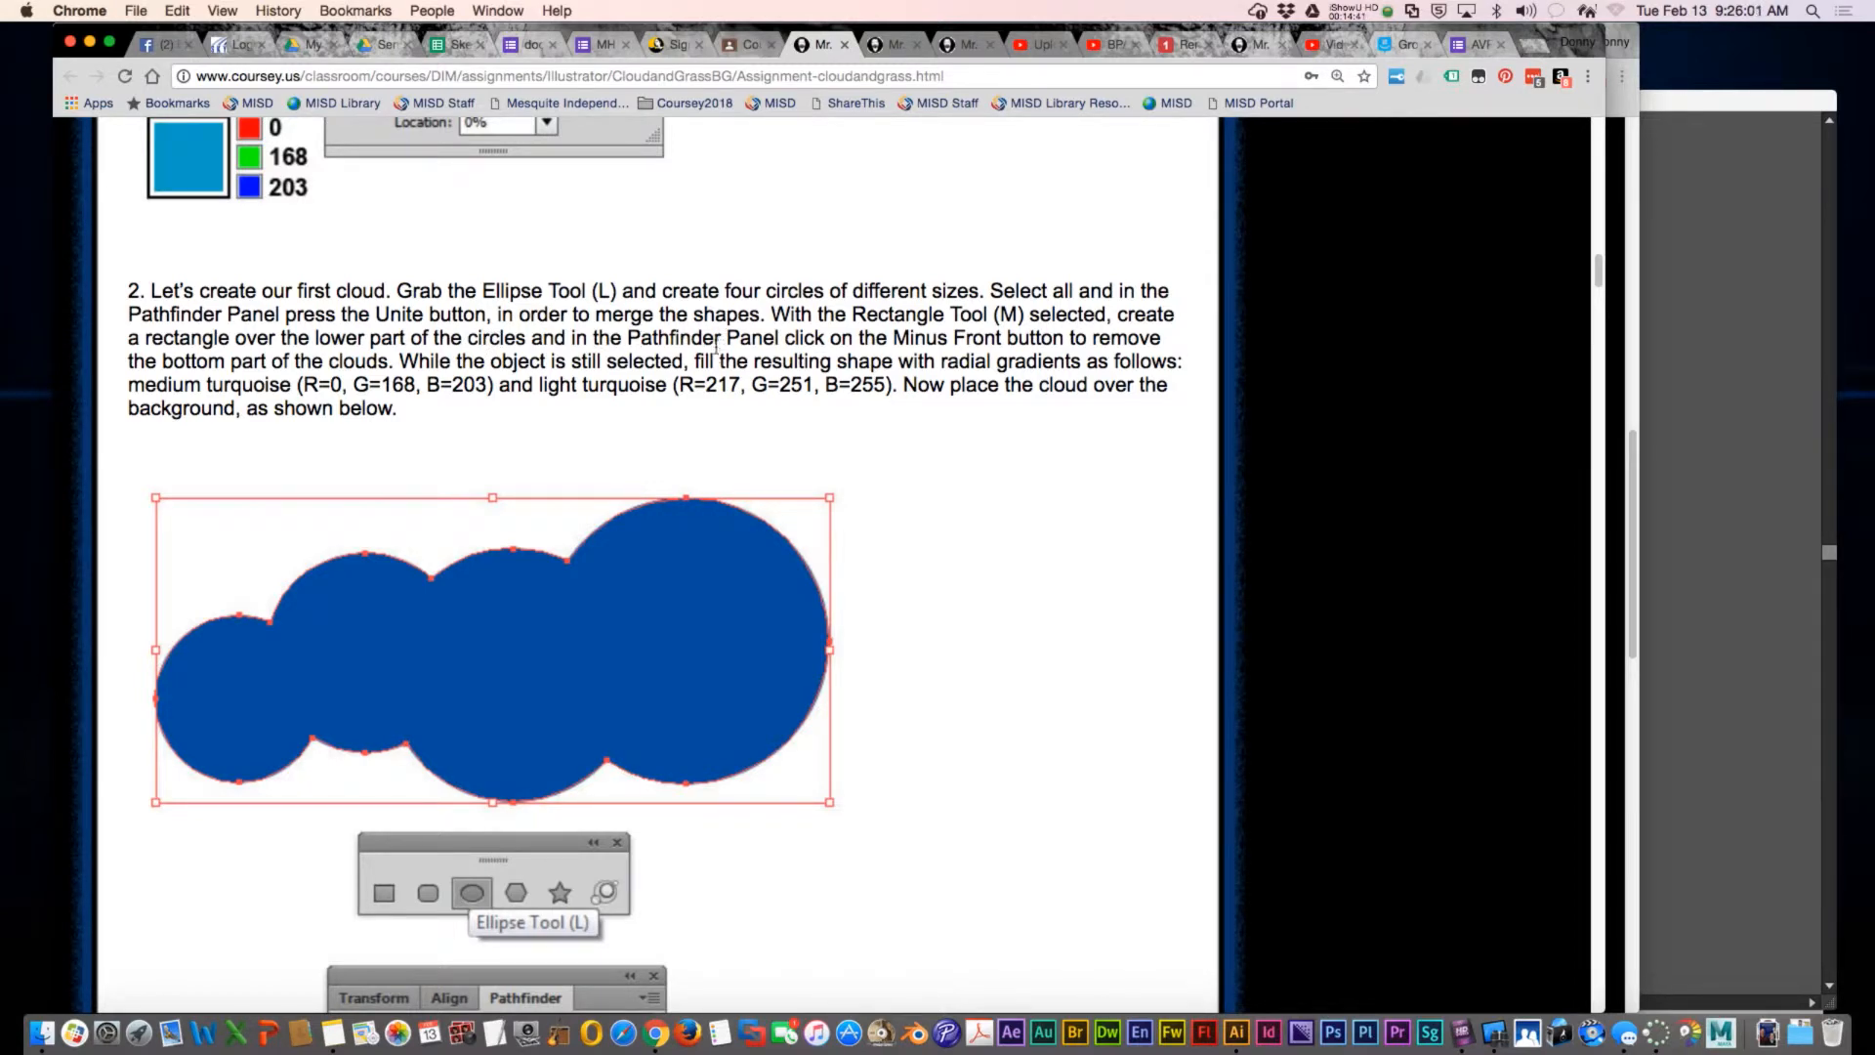
{"action": "scroll", "coordinate": [716, 344], "scroll_direction": "down", "scroll_amount": 10}
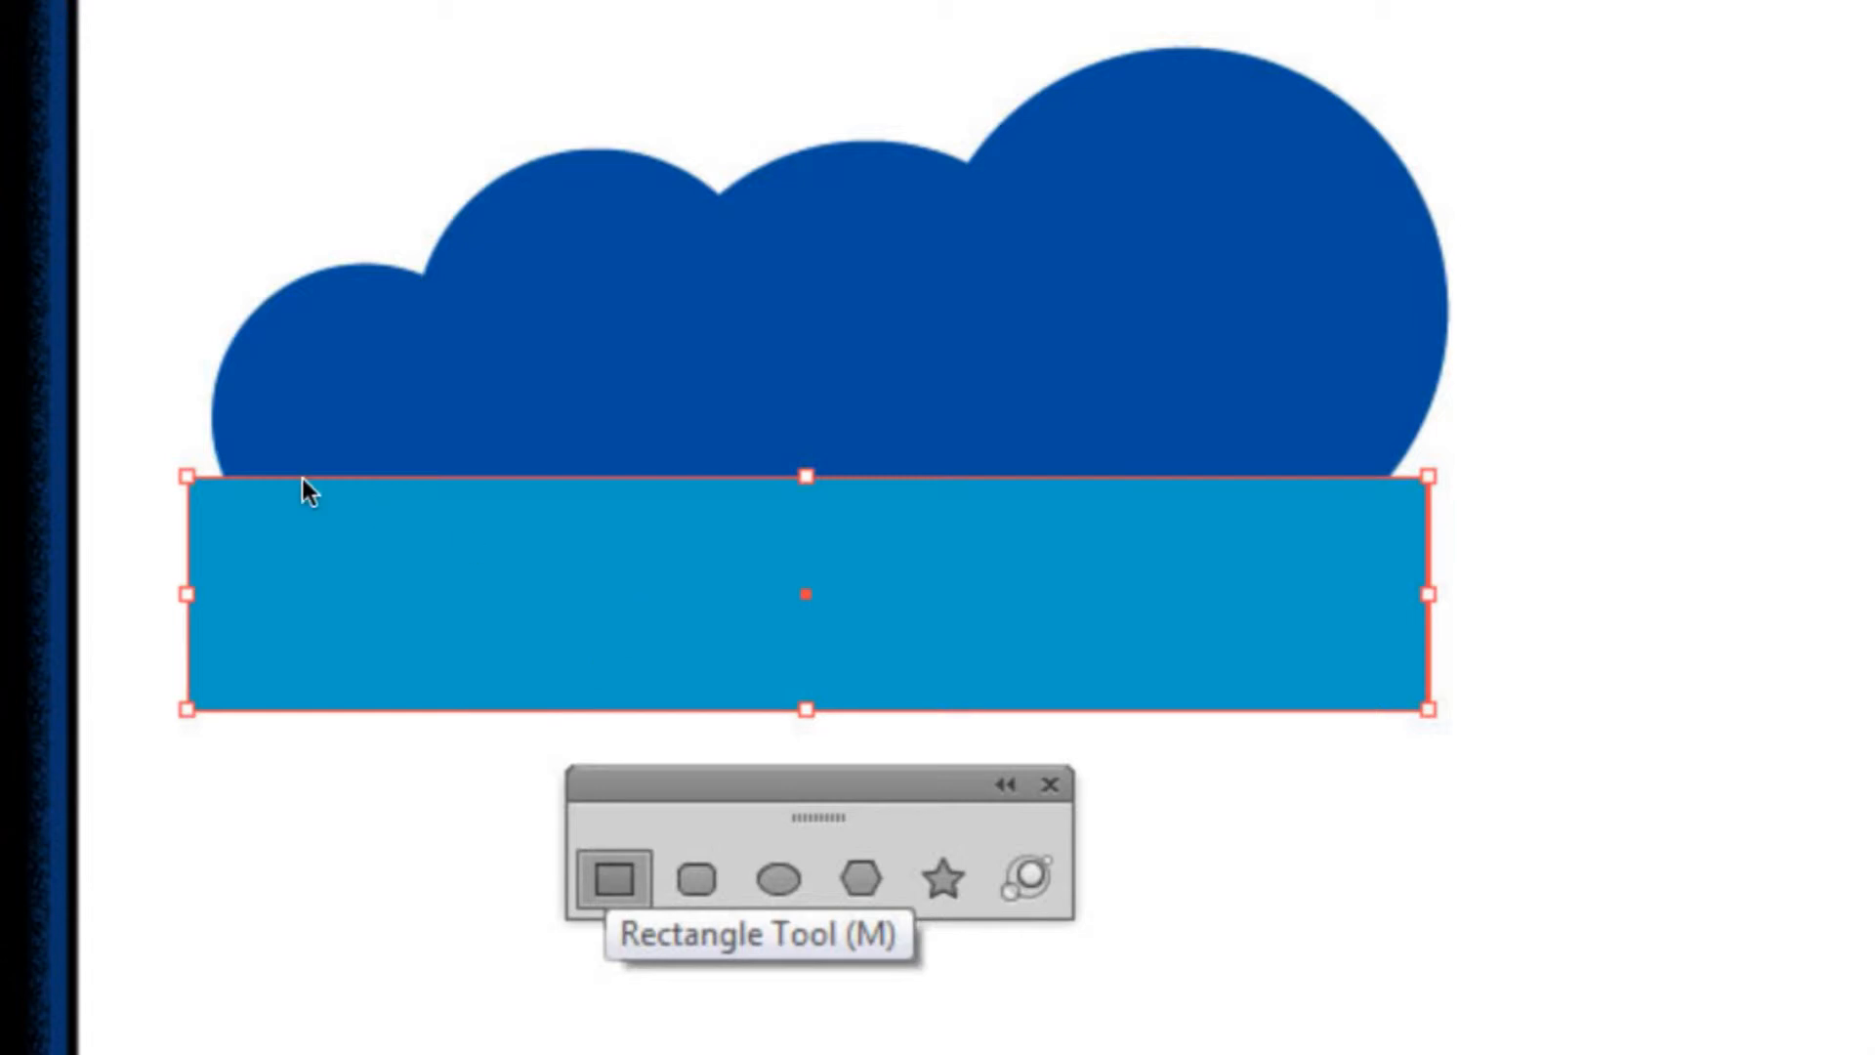
{"action": "scroll", "coordinate": [304, 478], "scroll_direction": "down", "scroll_amount": 8}
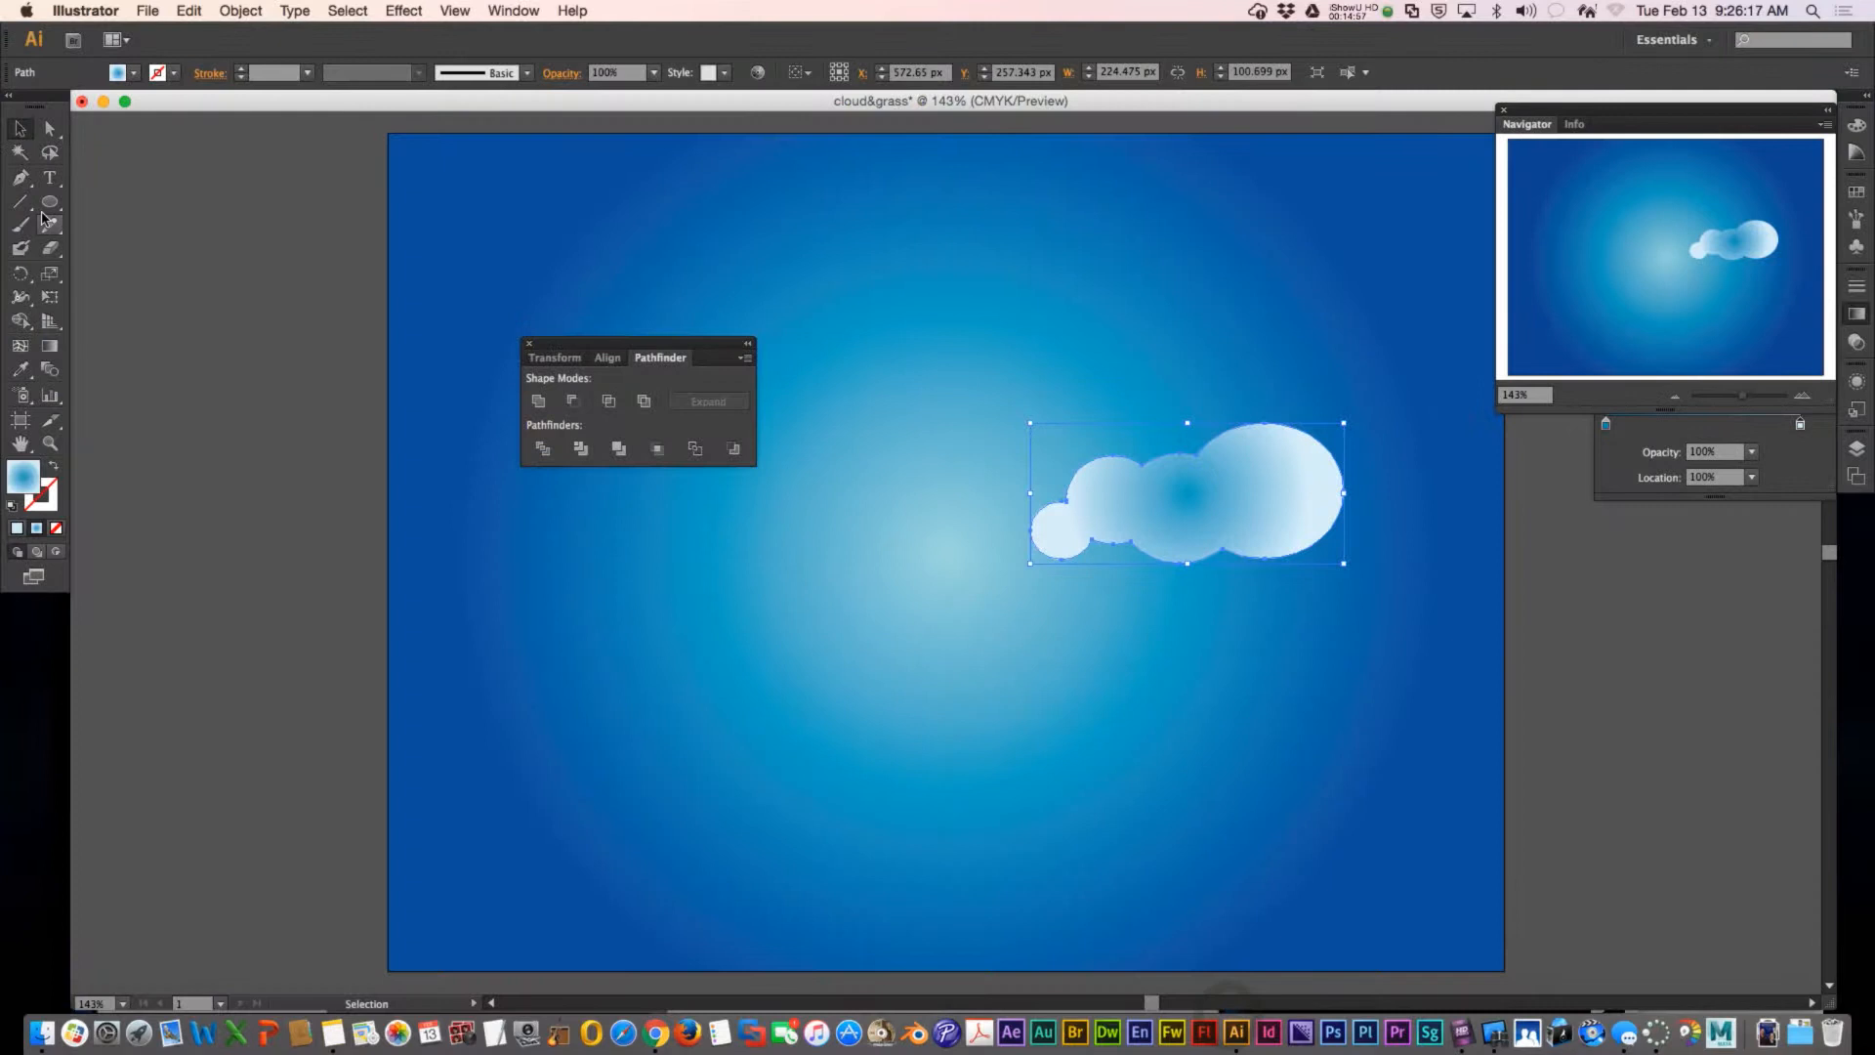
{"action": "left_click_drag", "start_coordinate": [50, 201], "coordinate": [114, 209]}
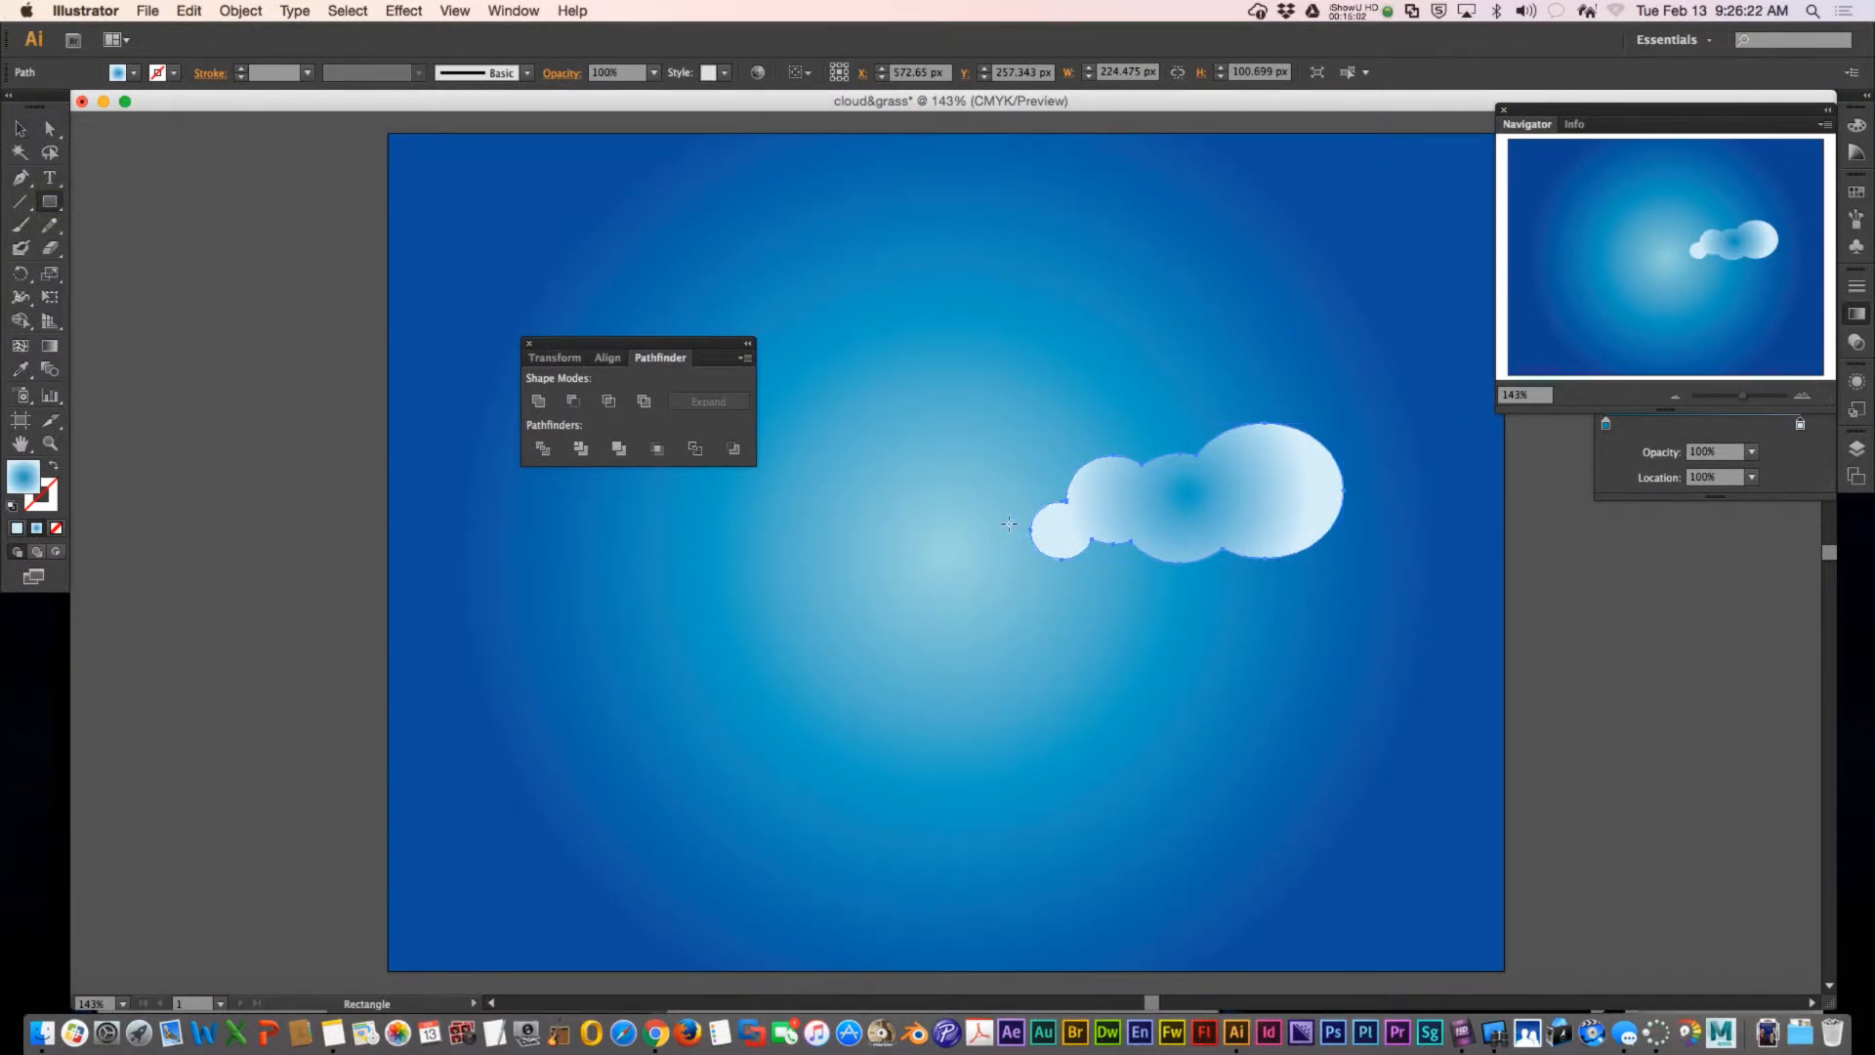
{"action": "left_click_drag", "start_coordinate": [1018, 521], "coordinate": [1384, 572]}
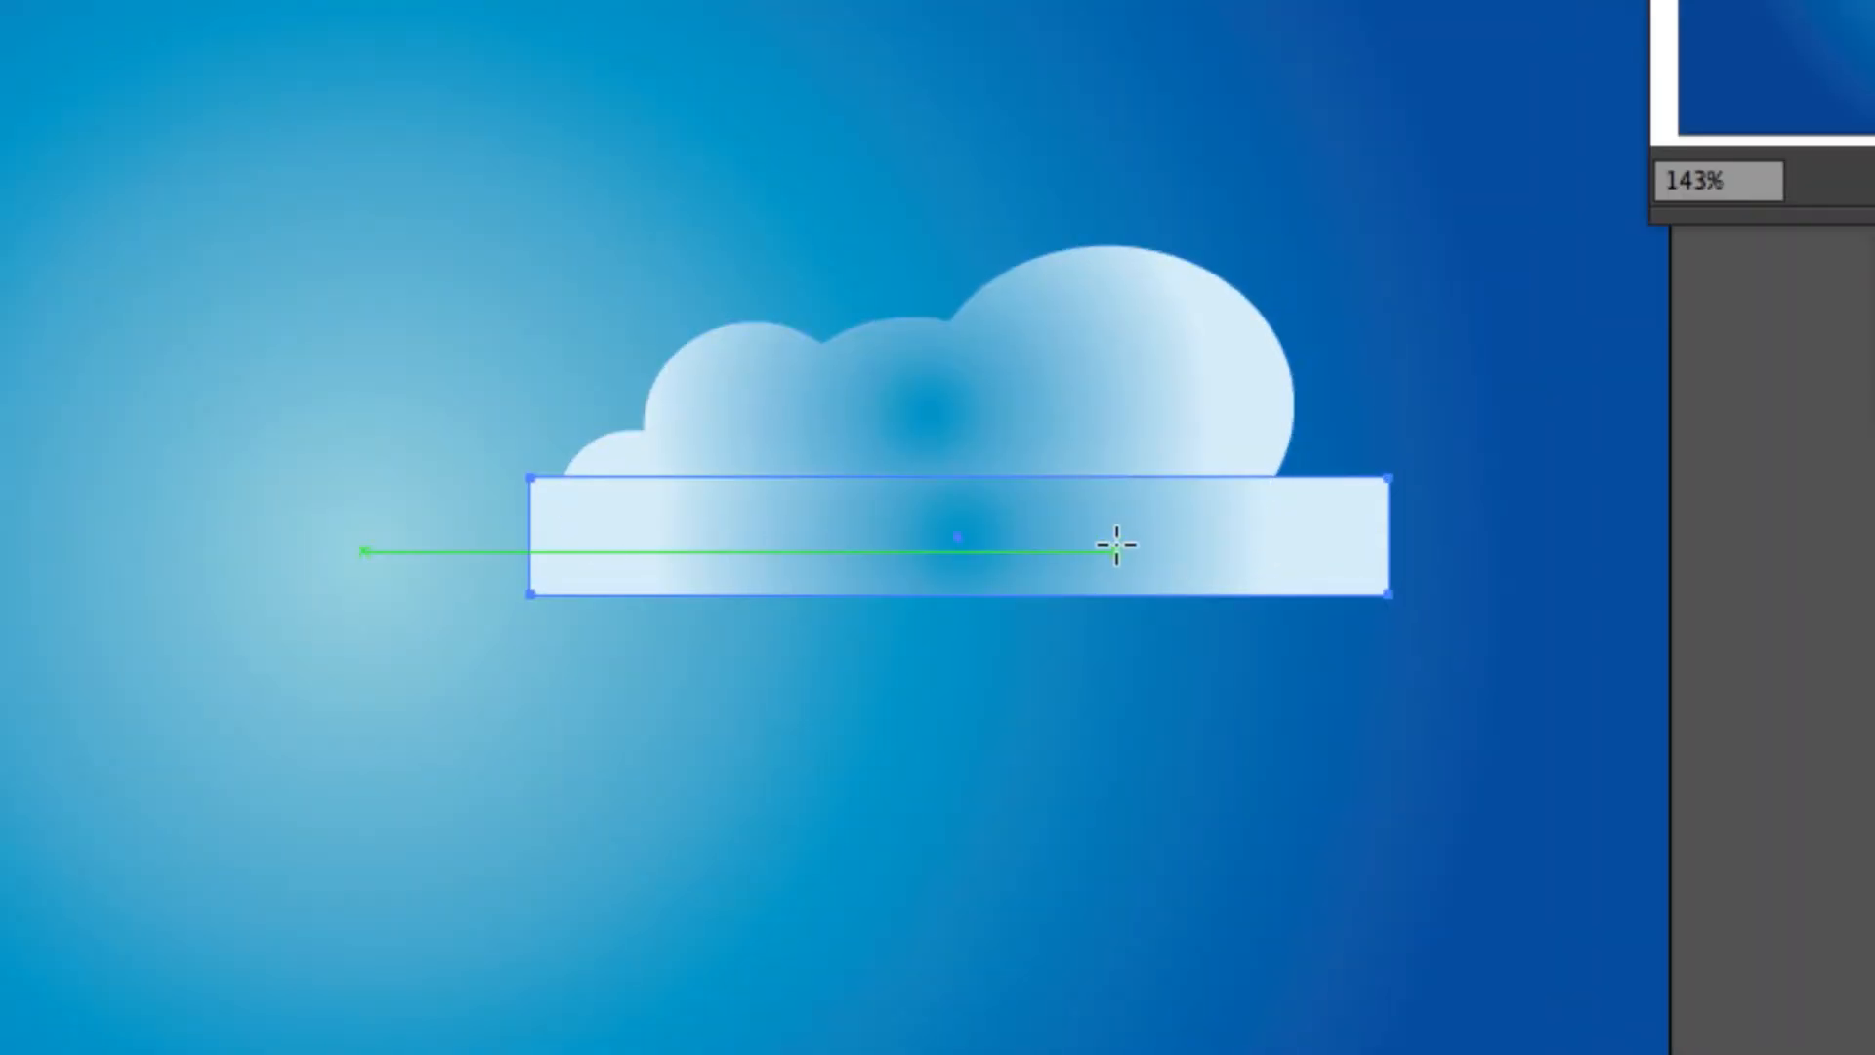
- Lower the rectangle so it covers only the bottom part of the cloud, and select the cloud shape
{"action": "left_click_drag", "start_coordinate": [1117, 546], "coordinate": [1089, 545]}
{"action": "key", "text": "v"}
{"action": "left_click_drag", "start_coordinate": [1089, 545], "coordinate": [1092, 533]}
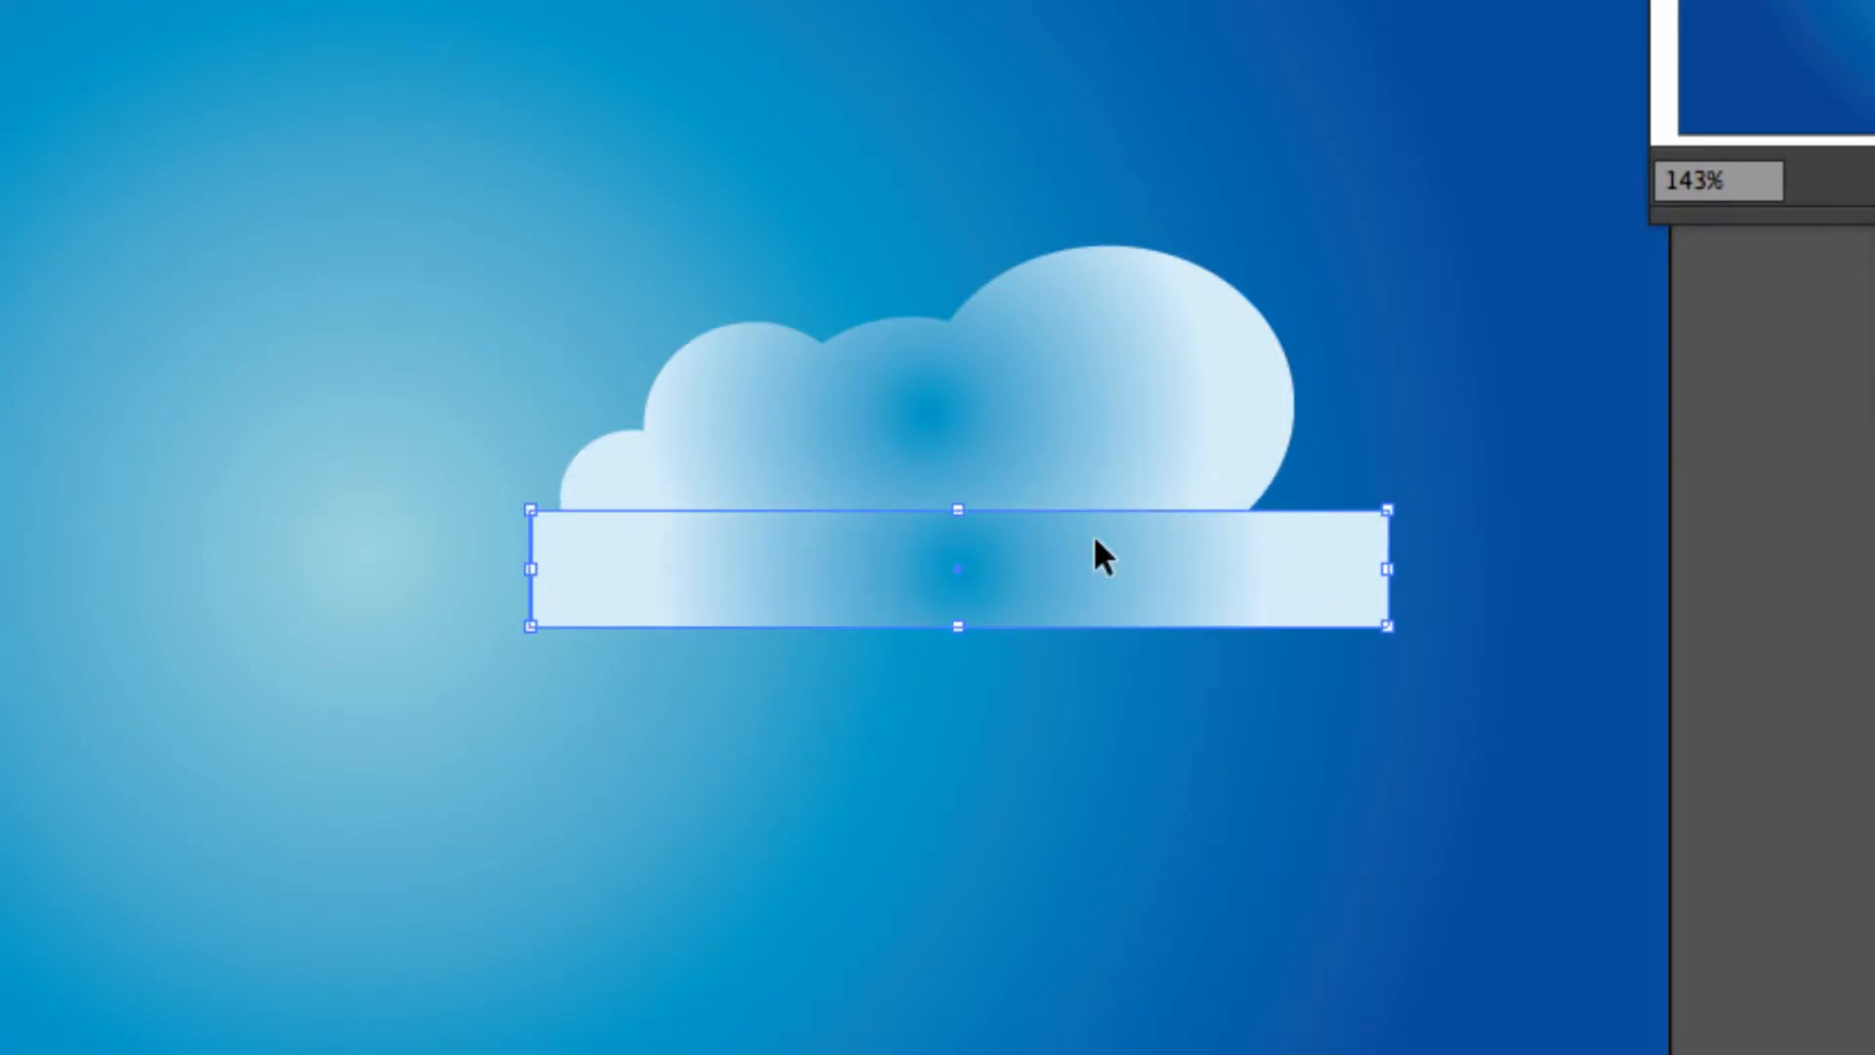
{"action": "left_click", "coordinate": [1094, 534], "text": "super"}
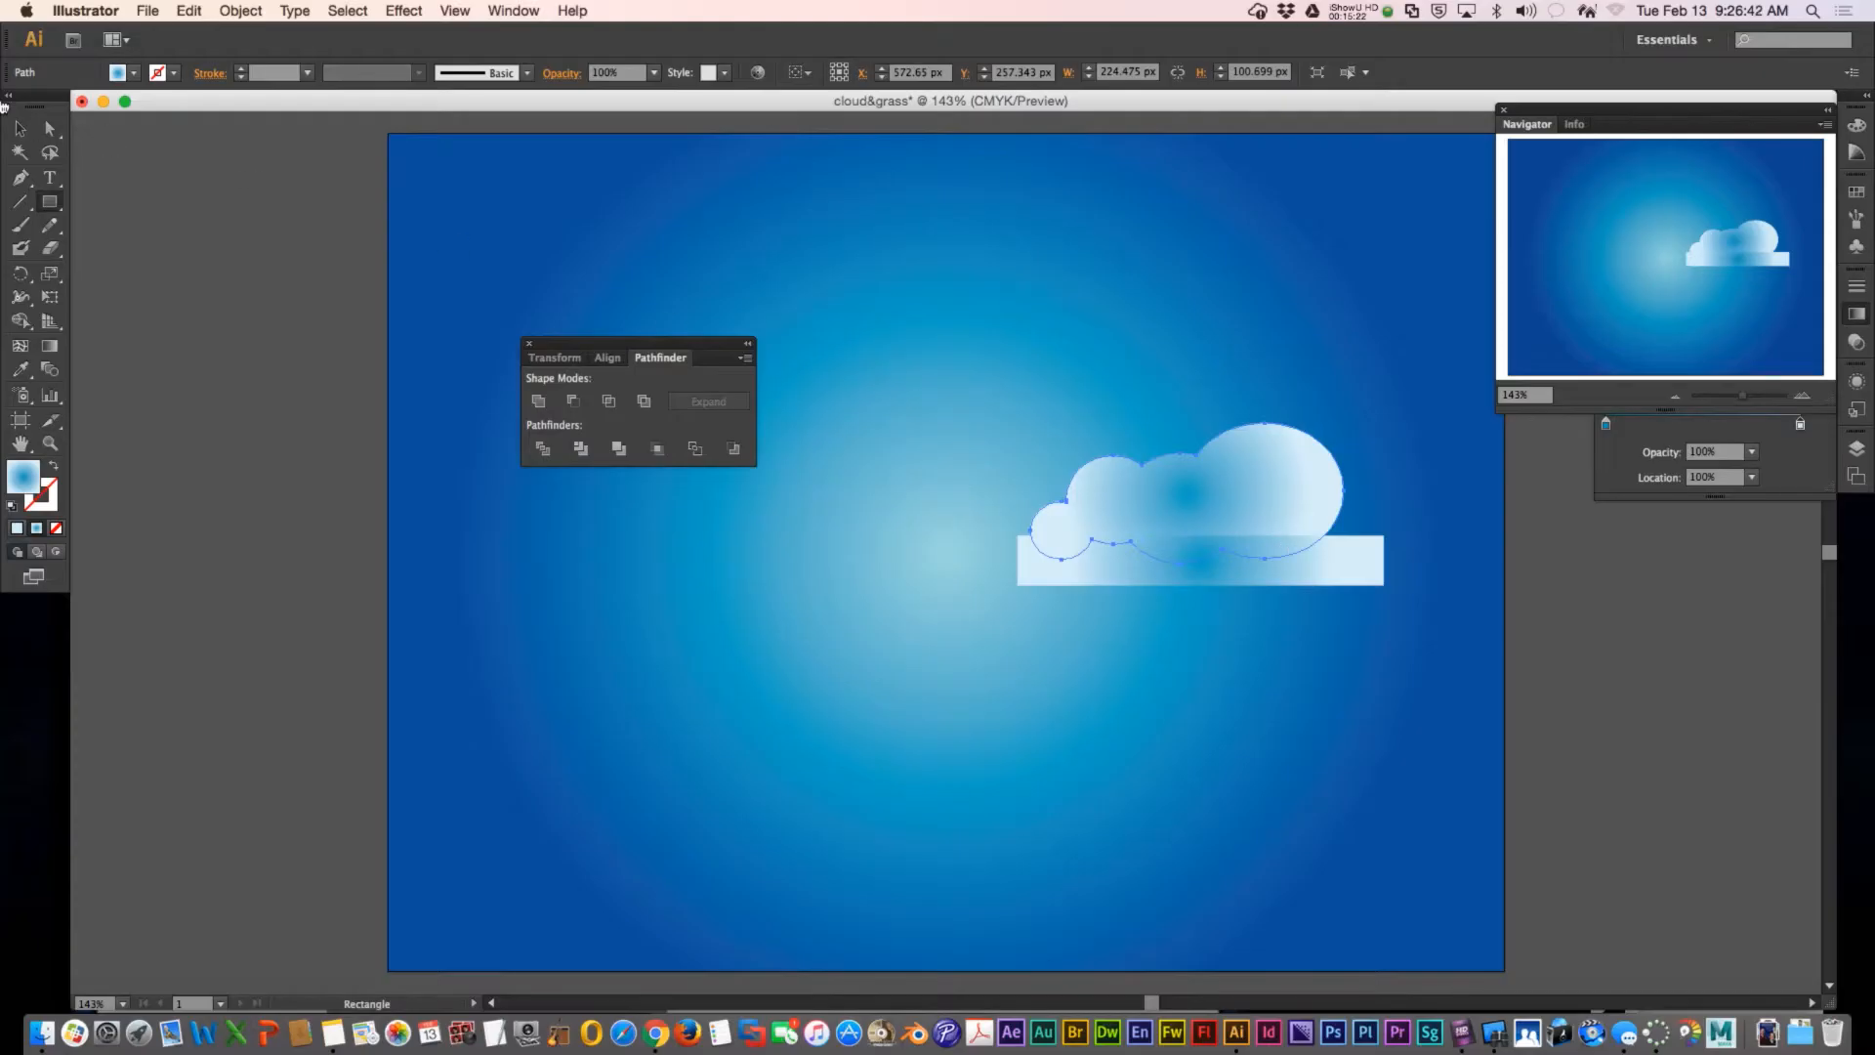
- Subtract the rectangle from the cloud with Pathfinder's Minus Front so the cloud gets a flat bottom
{"action": "left_click", "coordinate": [24, 126]}
{"action": "left_click", "coordinate": [1366, 576]}
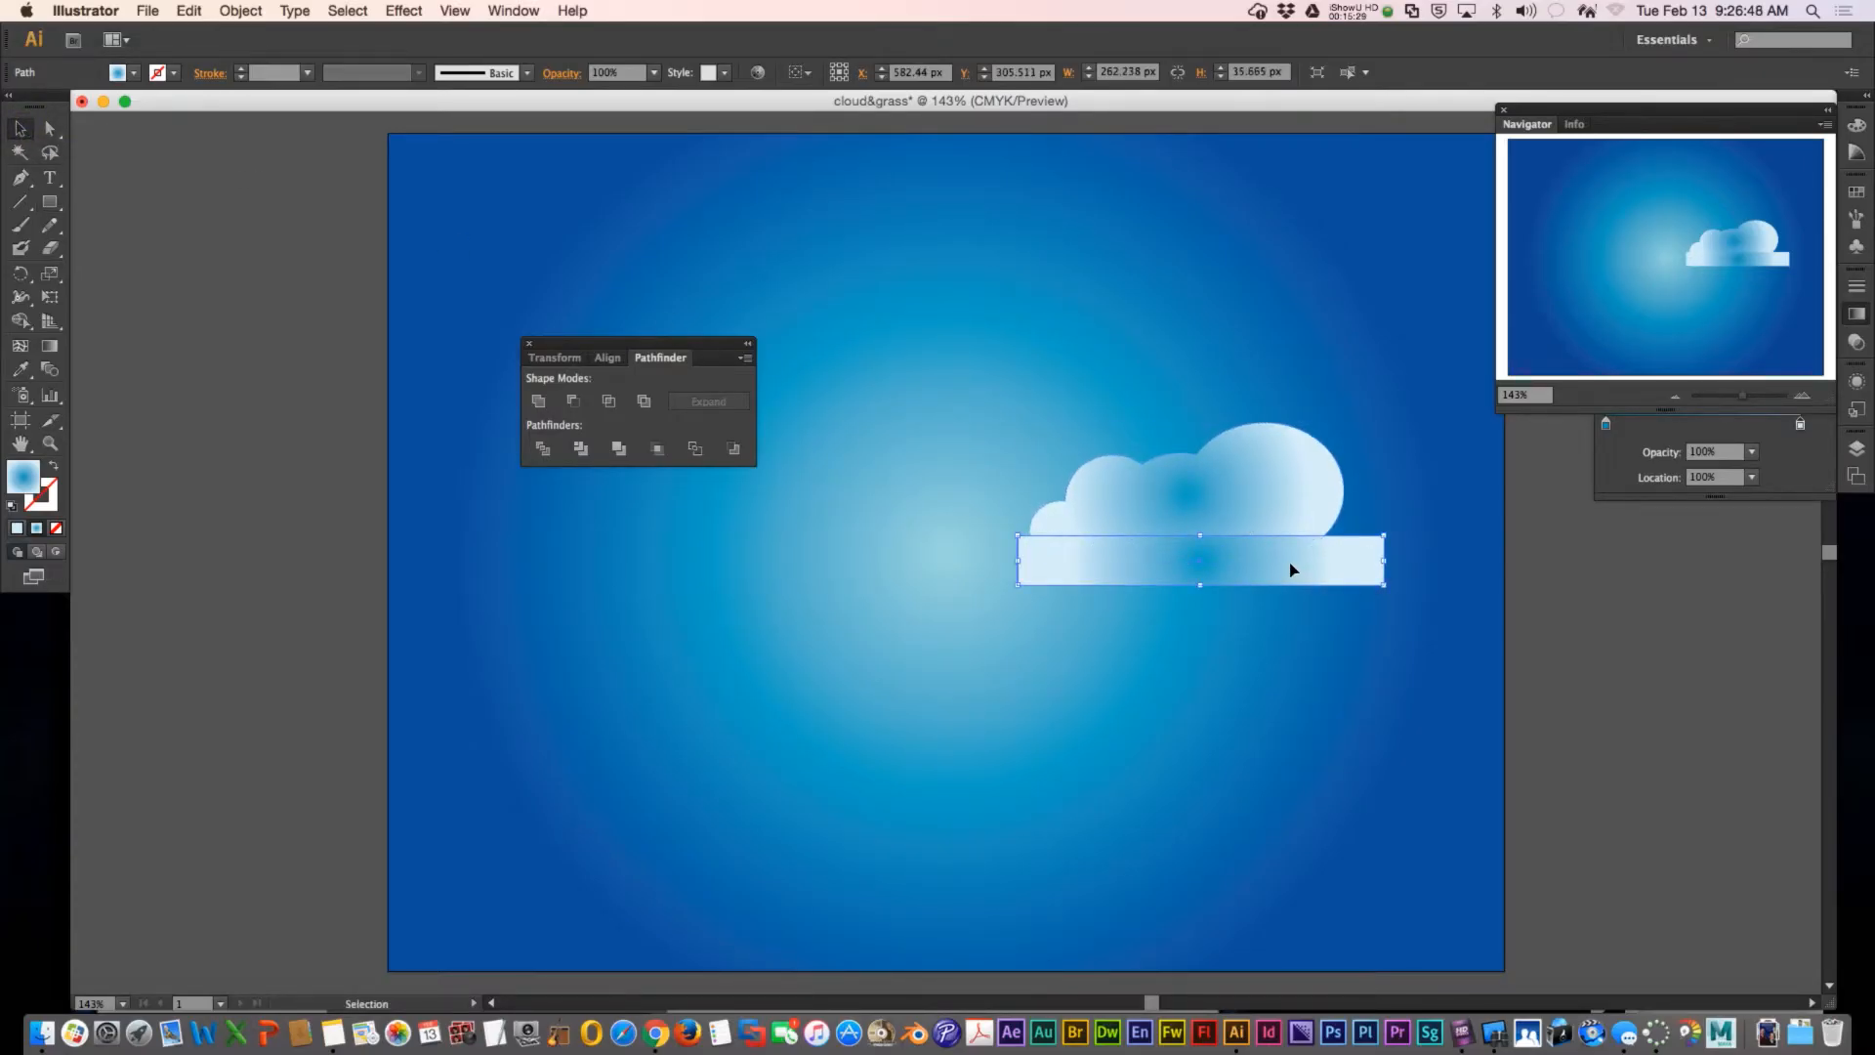
{"action": "left_click", "coordinate": [1260, 500], "text": "shift"}
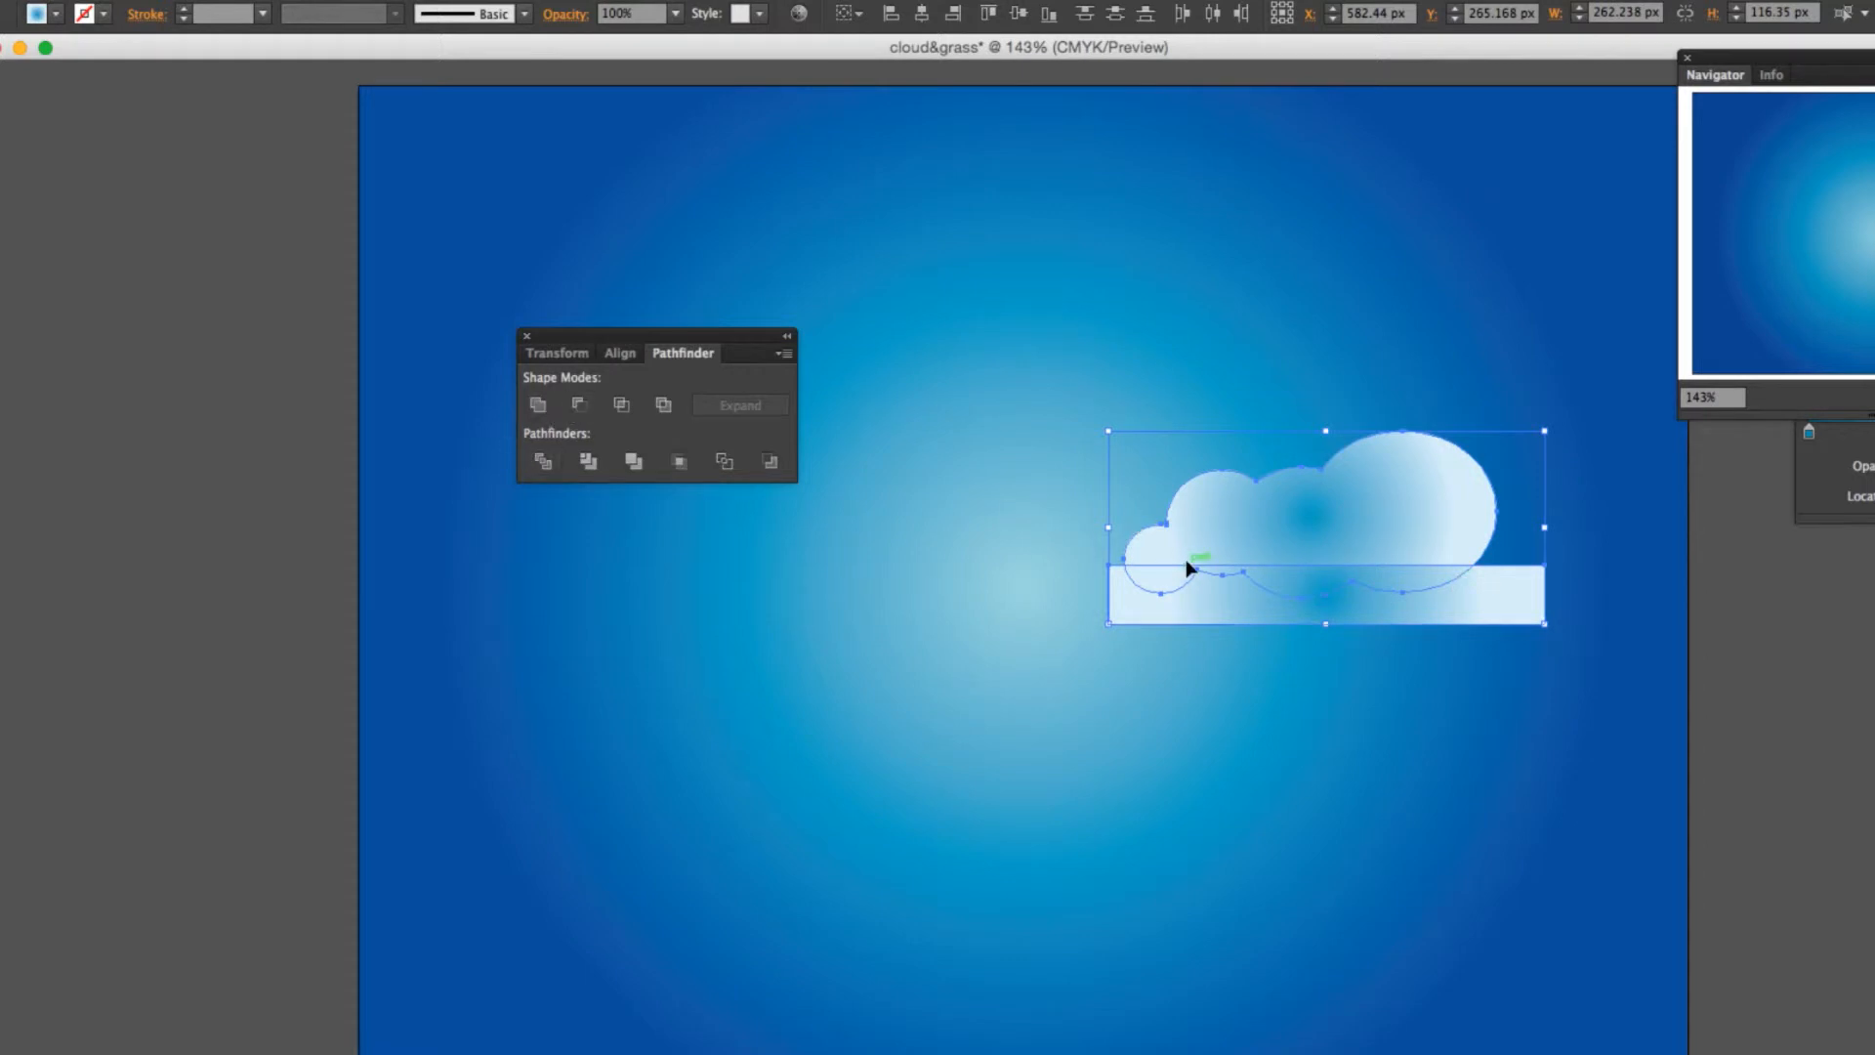
{"action": "left_click", "coordinate": [578, 406]}
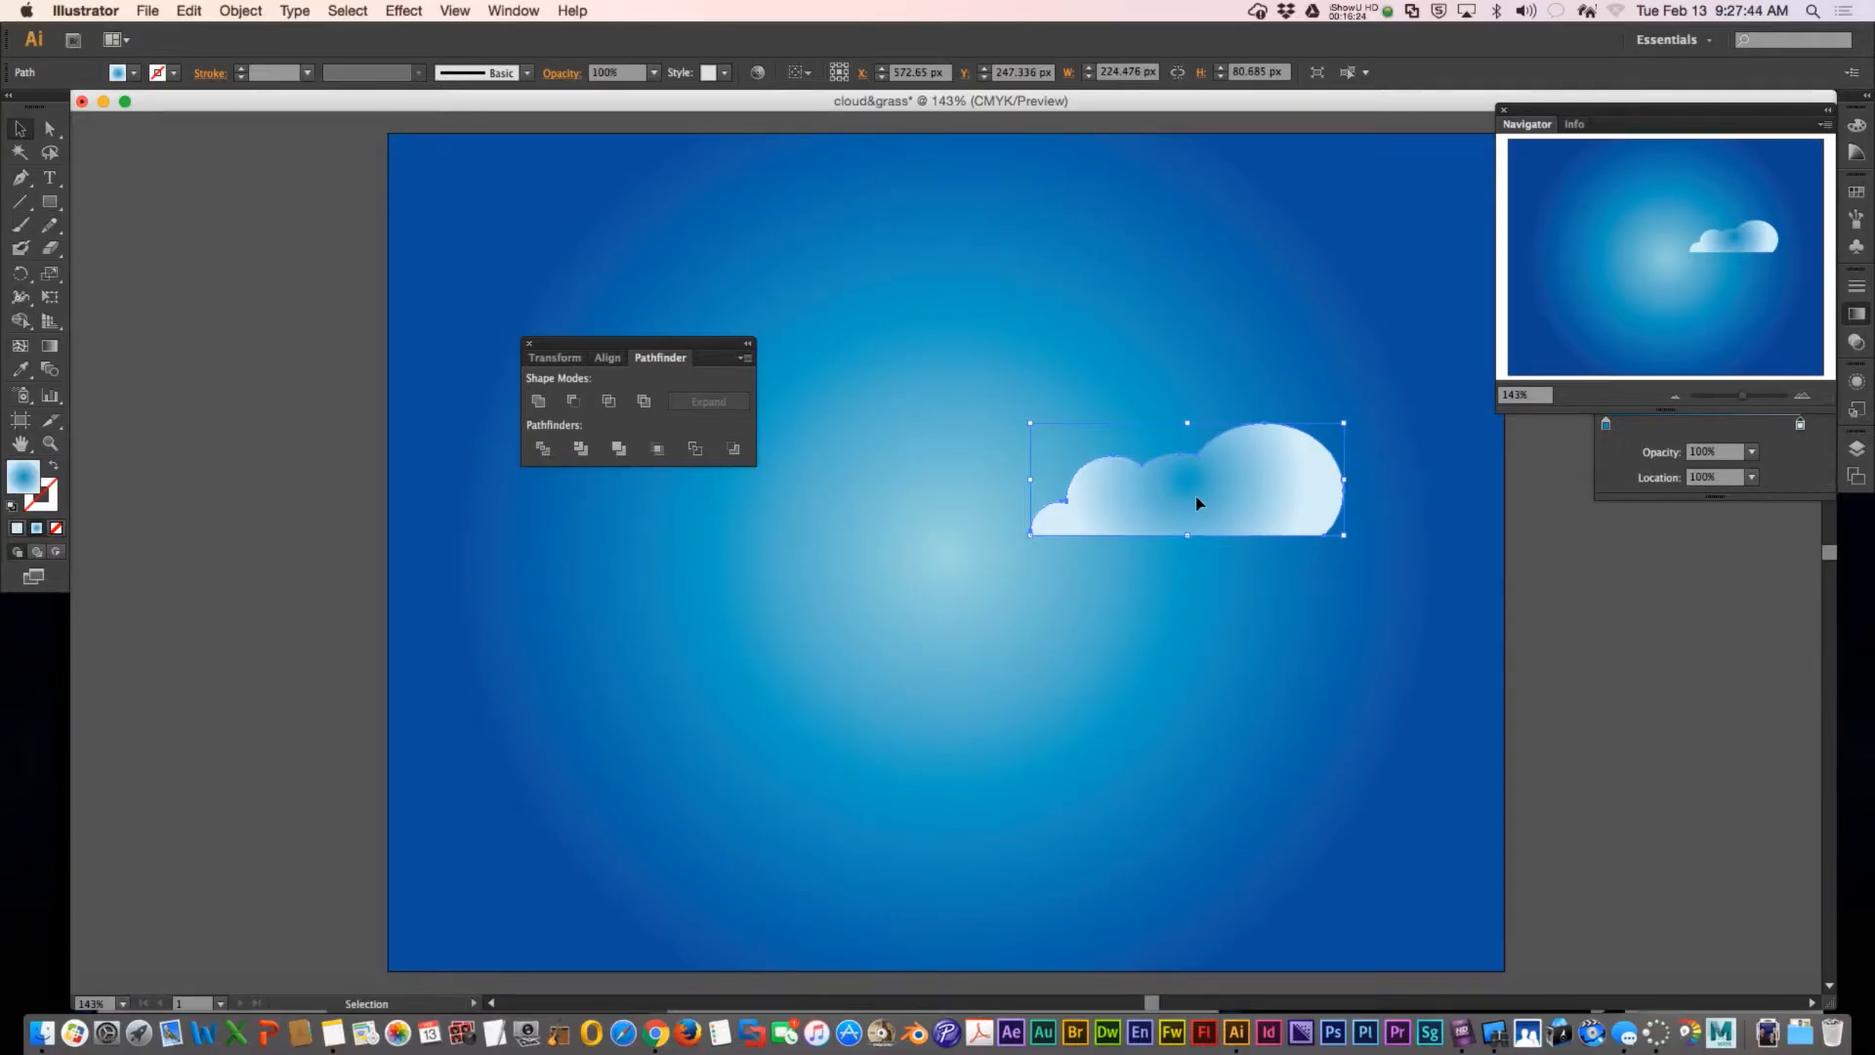
{"action": "left_click", "coordinate": [1296, 645]}
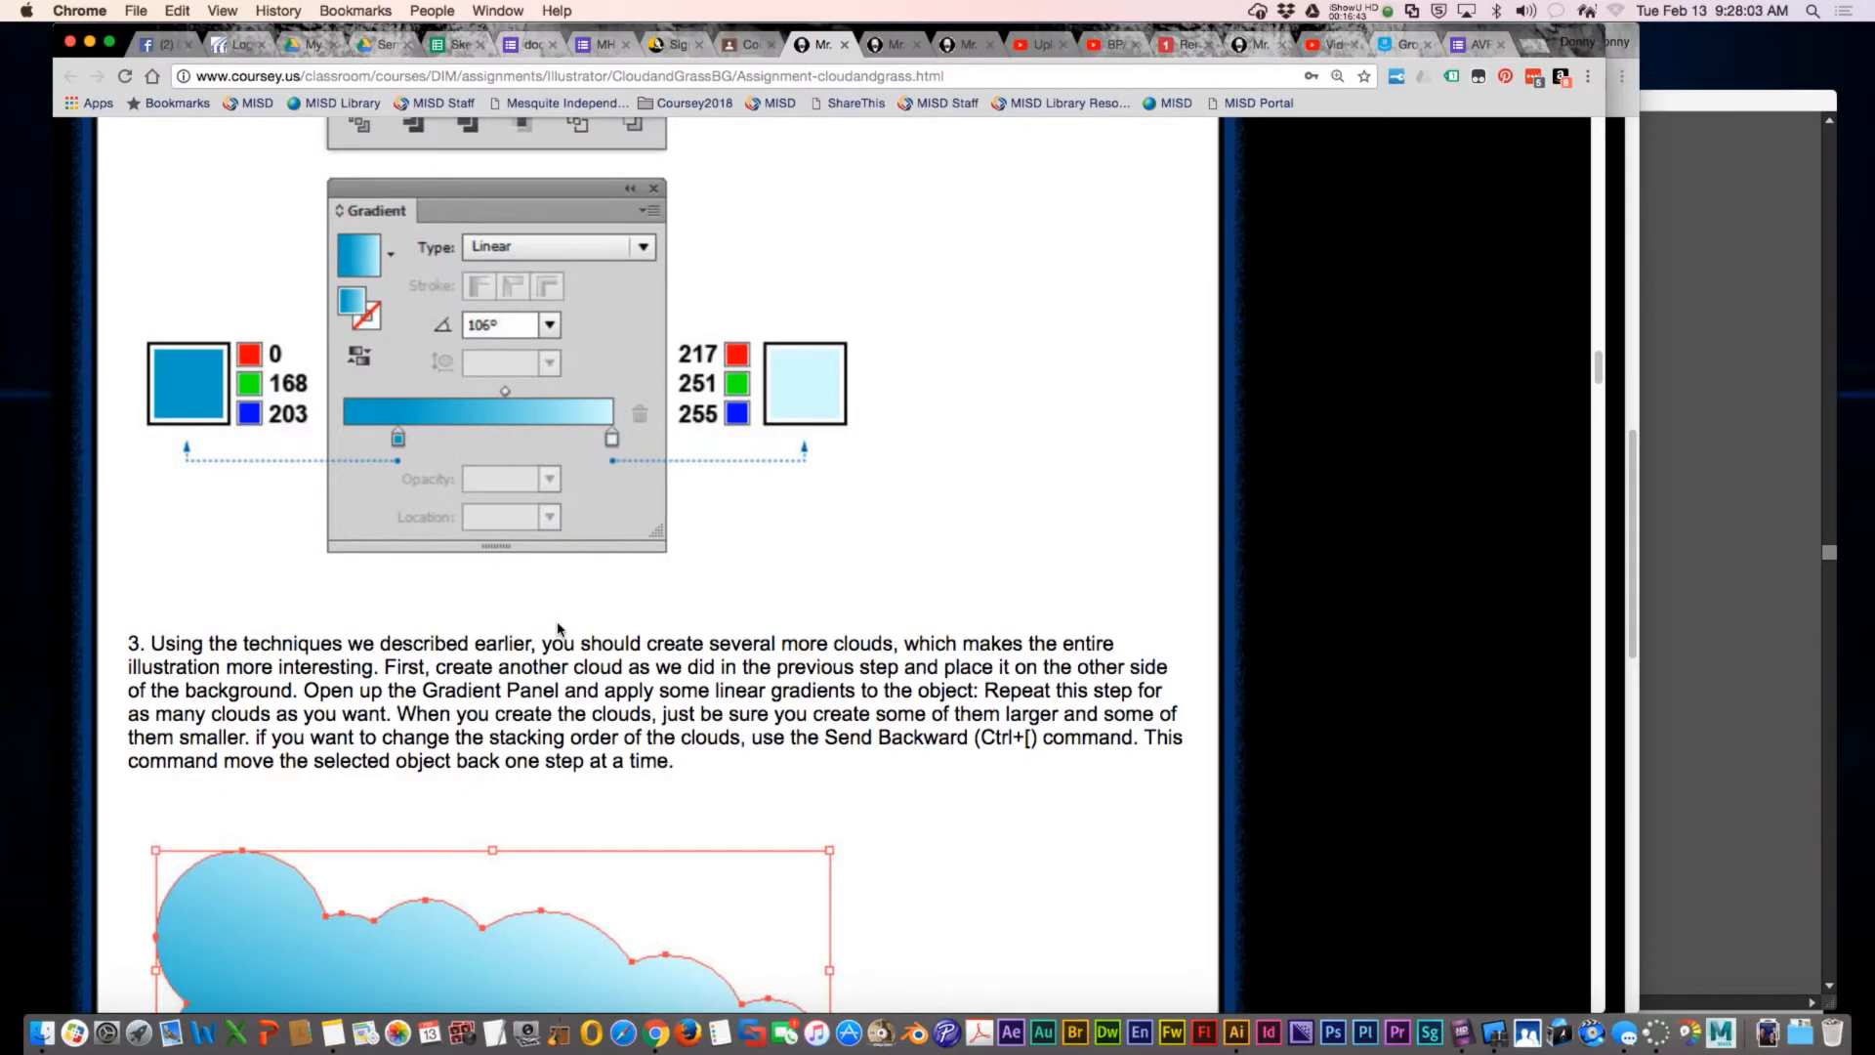
- Read step 3 of the assignment in Chrome, and in Illustrator duplicate the cloud, enlarged to about 377 by 136 px and overlapping the original
{"action": "scroll", "coordinate": [556, 625], "scroll_direction": "down", "scroll_amount": 1}
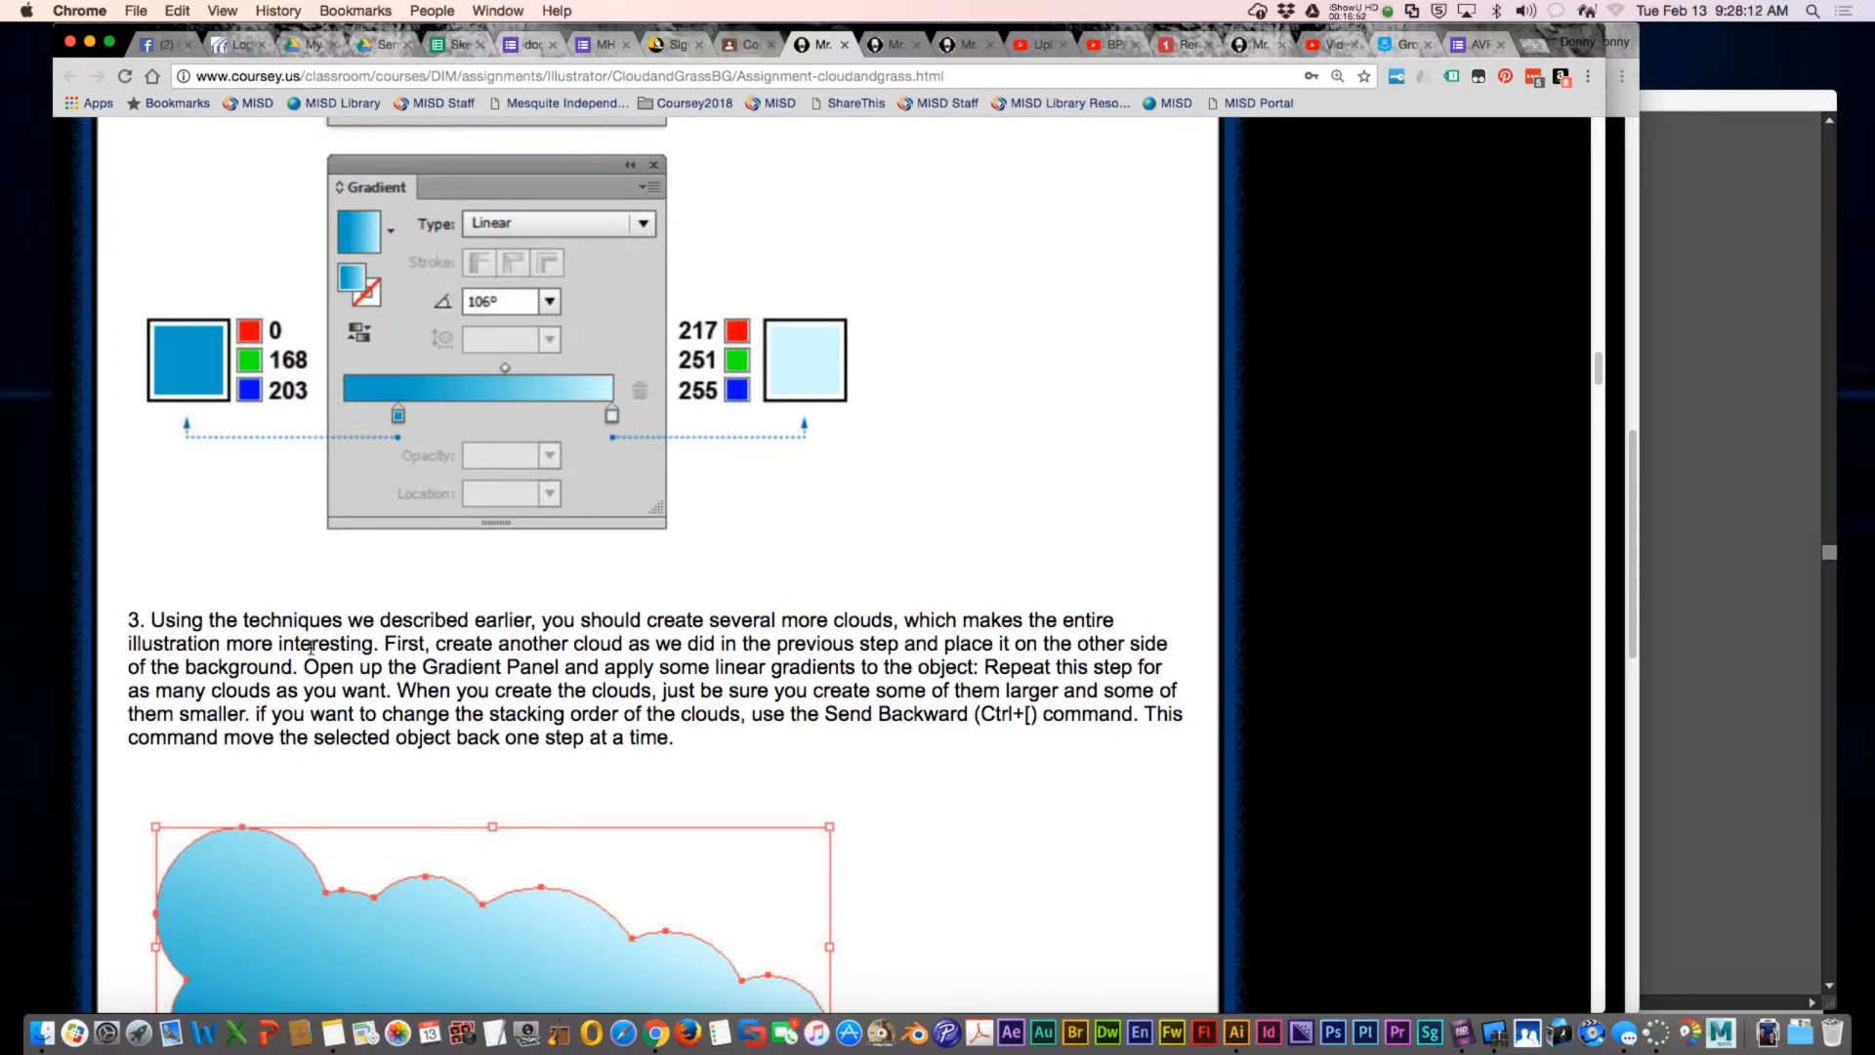
{"action": "scroll", "coordinate": [293, 654], "scroll_direction": "down", "scroll_amount": 3}
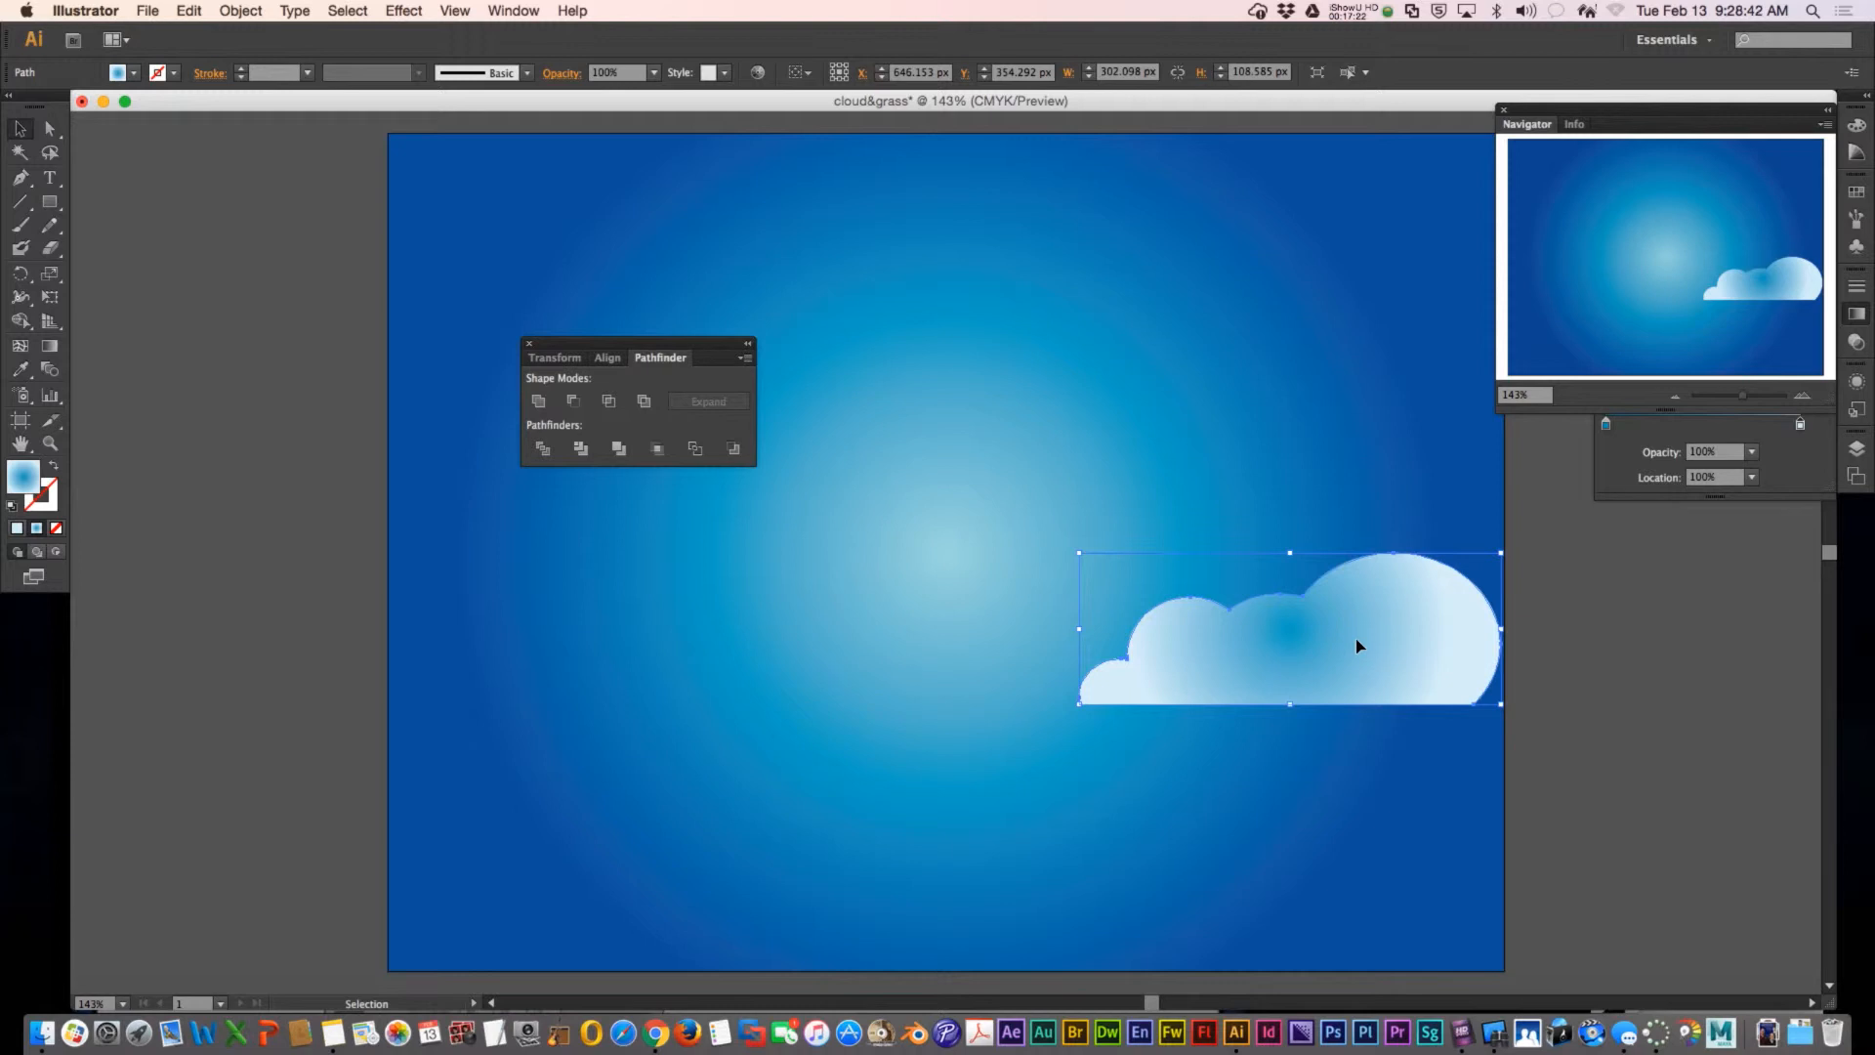
{"action": "left_click_drag", "start_coordinate": [1354, 643], "coordinate": [829, 648]}
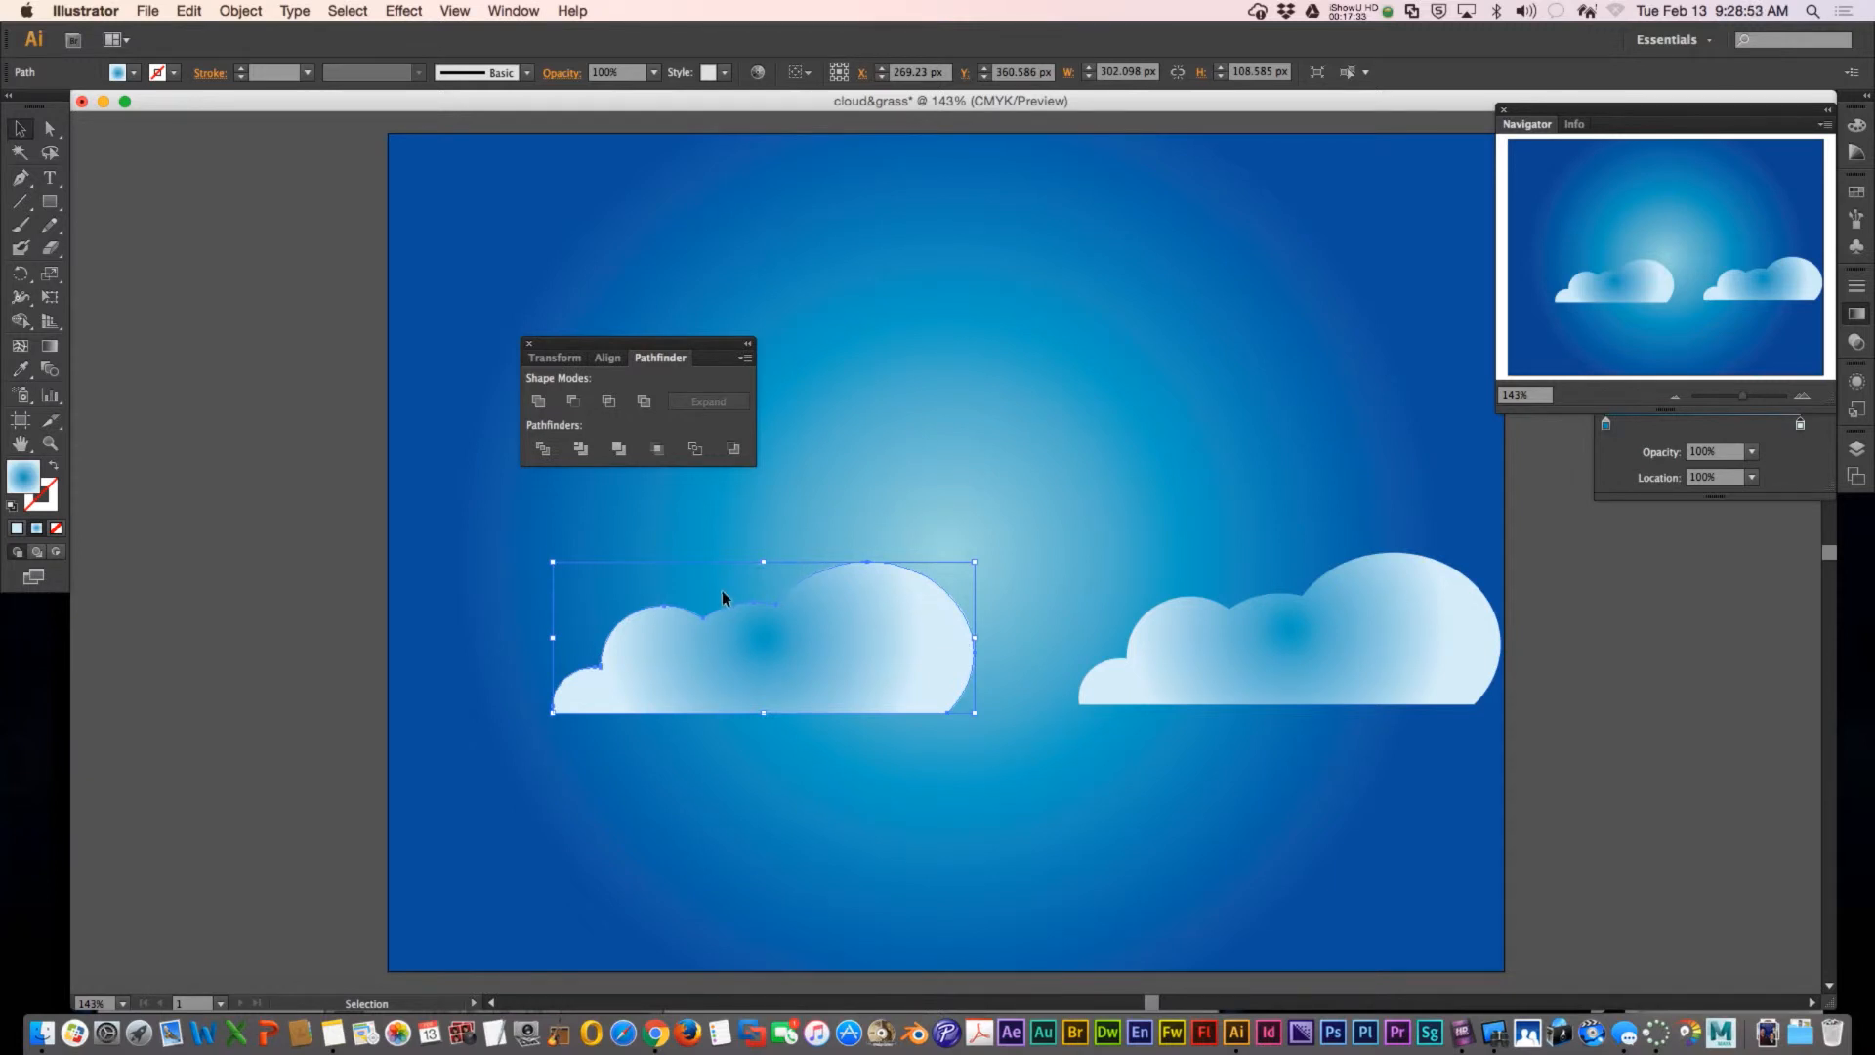
{"action": "left_click_drag", "start_coordinate": [974, 562], "coordinate": [1108, 508]}
{"action": "left_click_drag", "start_coordinate": [983, 590], "coordinate": [1348, 534]}
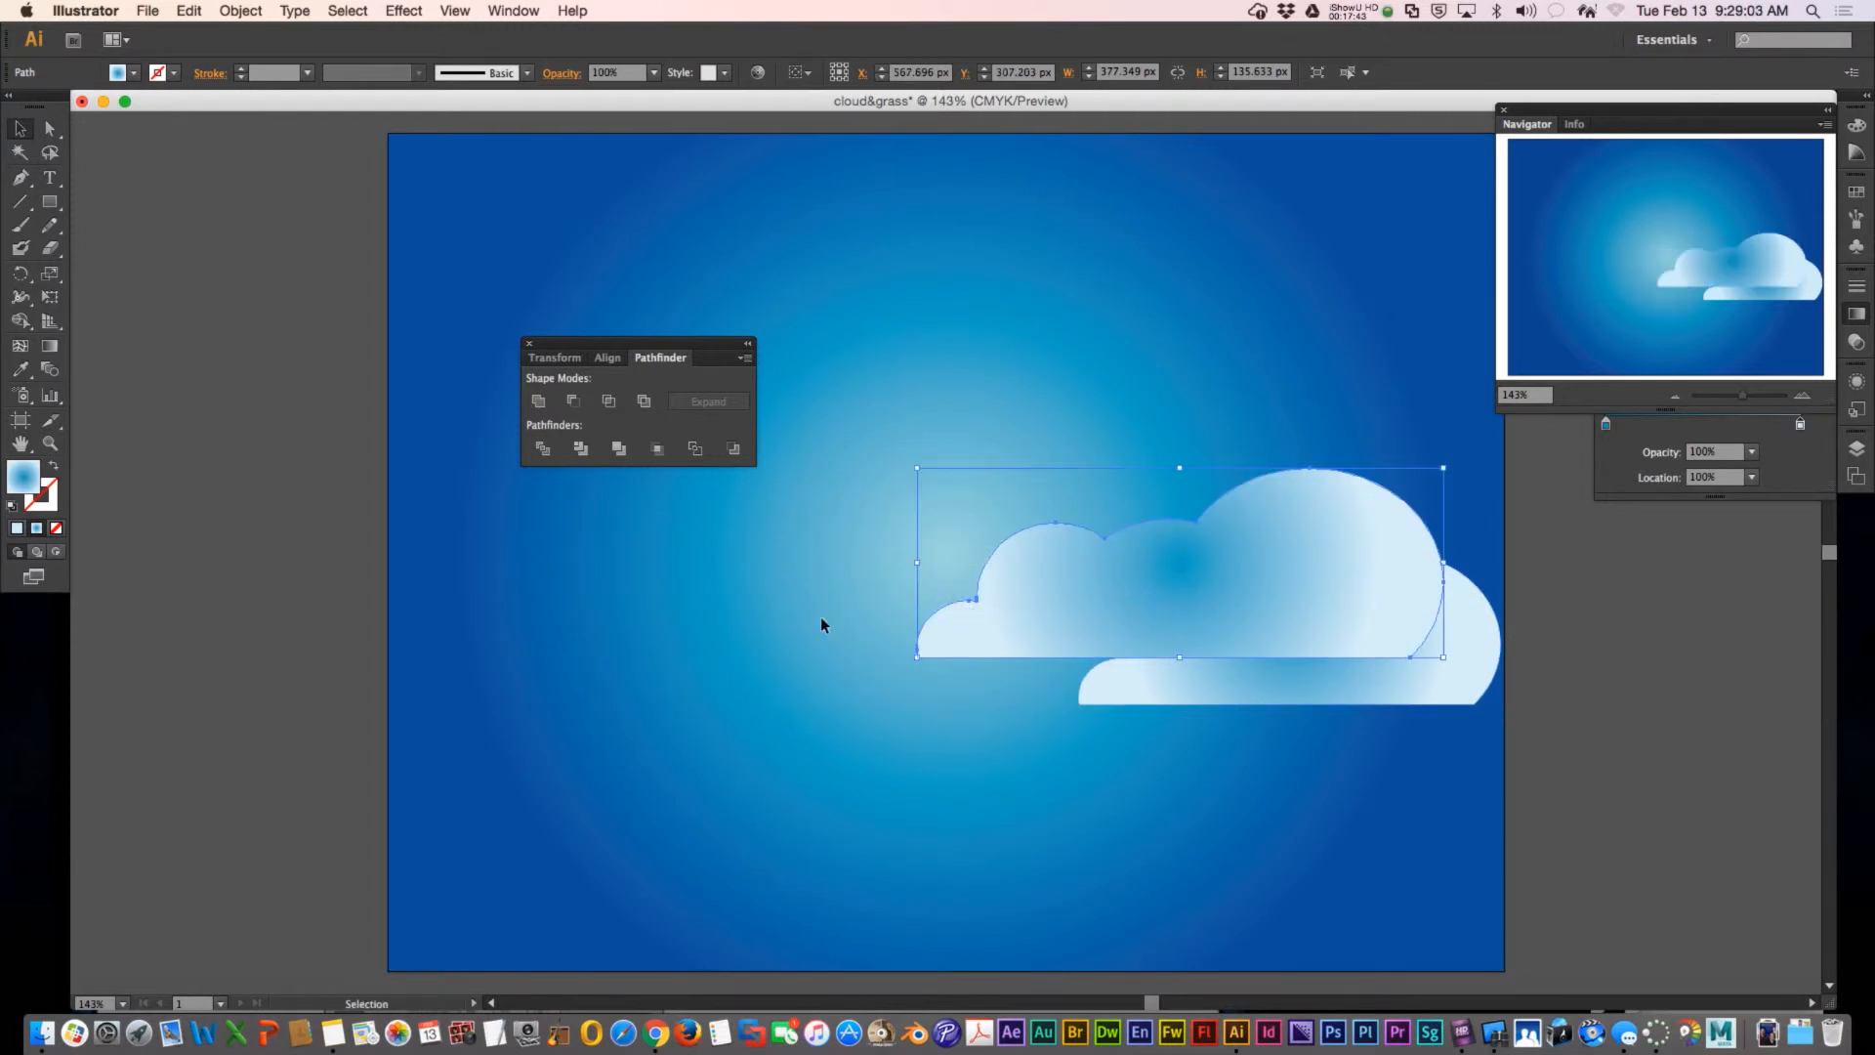
- Bring the smaller cloud in front of the enlarged one, and shrink it to about 258 by 74 px at the larger cloud's lower left
{"action": "left_click", "coordinate": [1320, 690]}
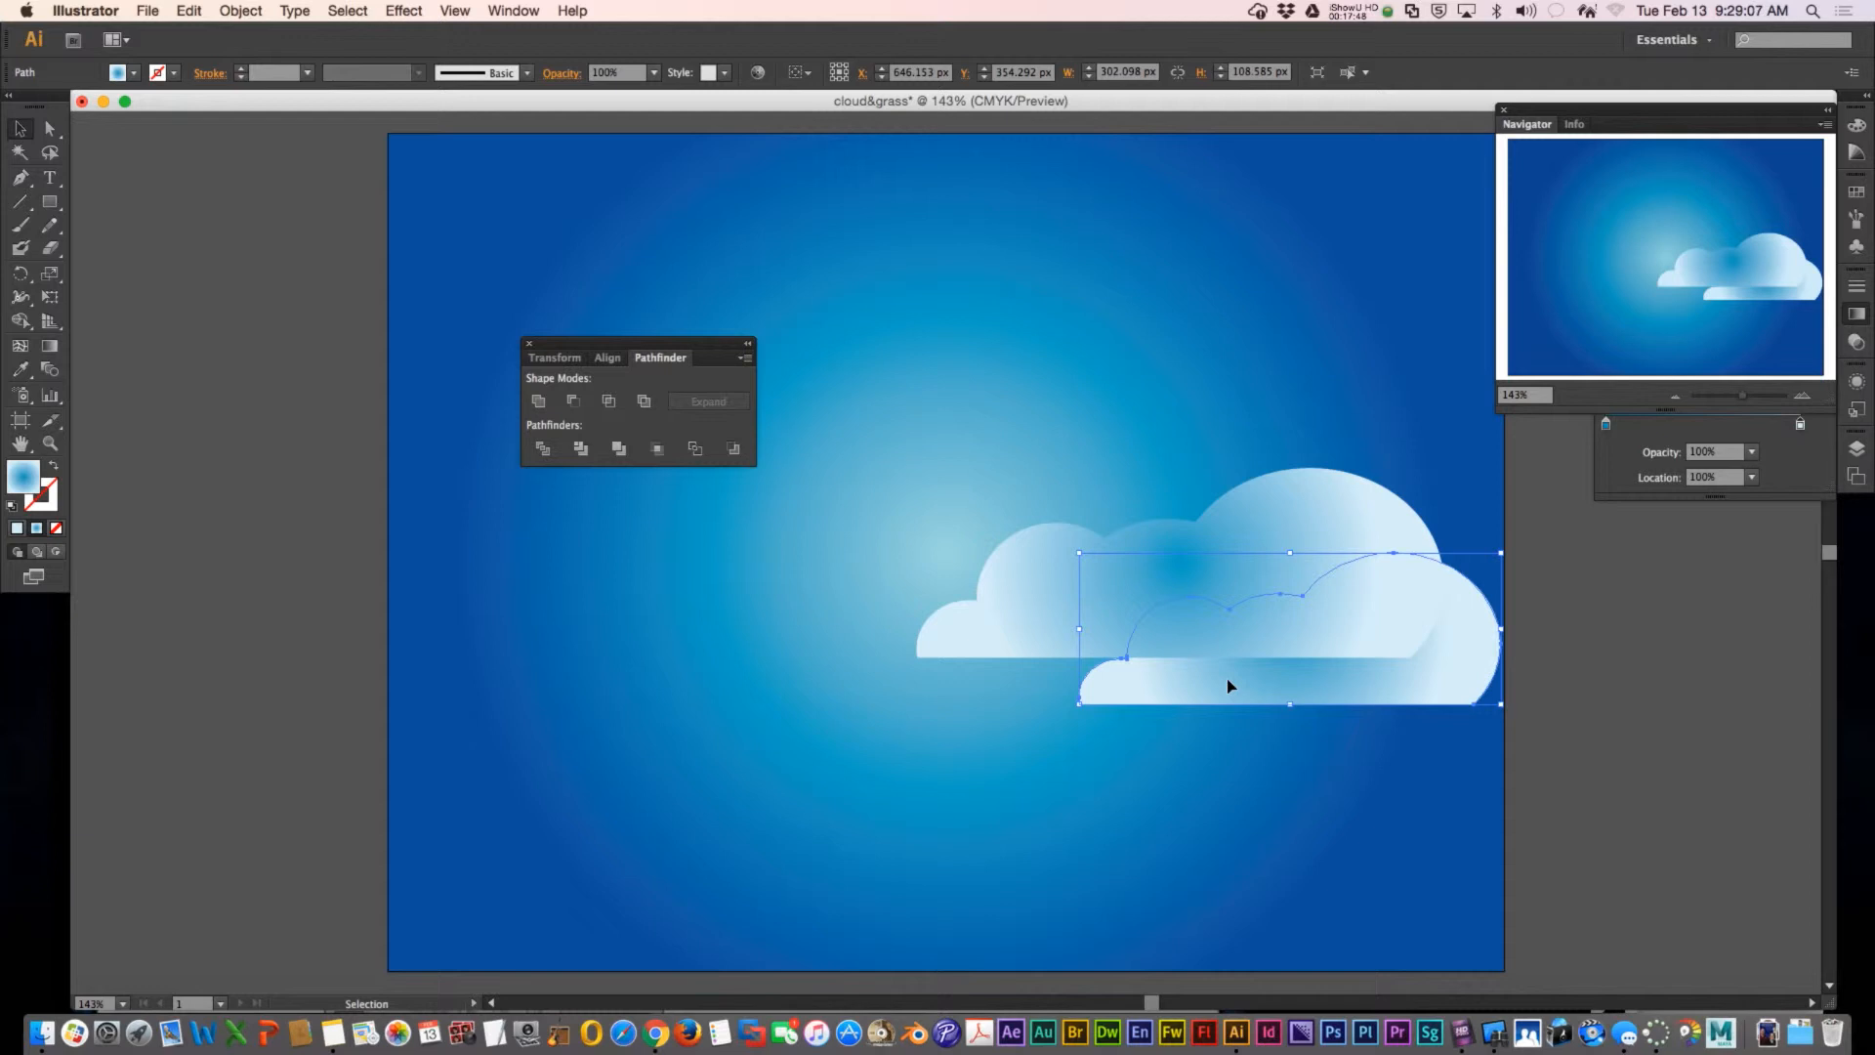
{"action": "key", "text": "super+bracketright"}
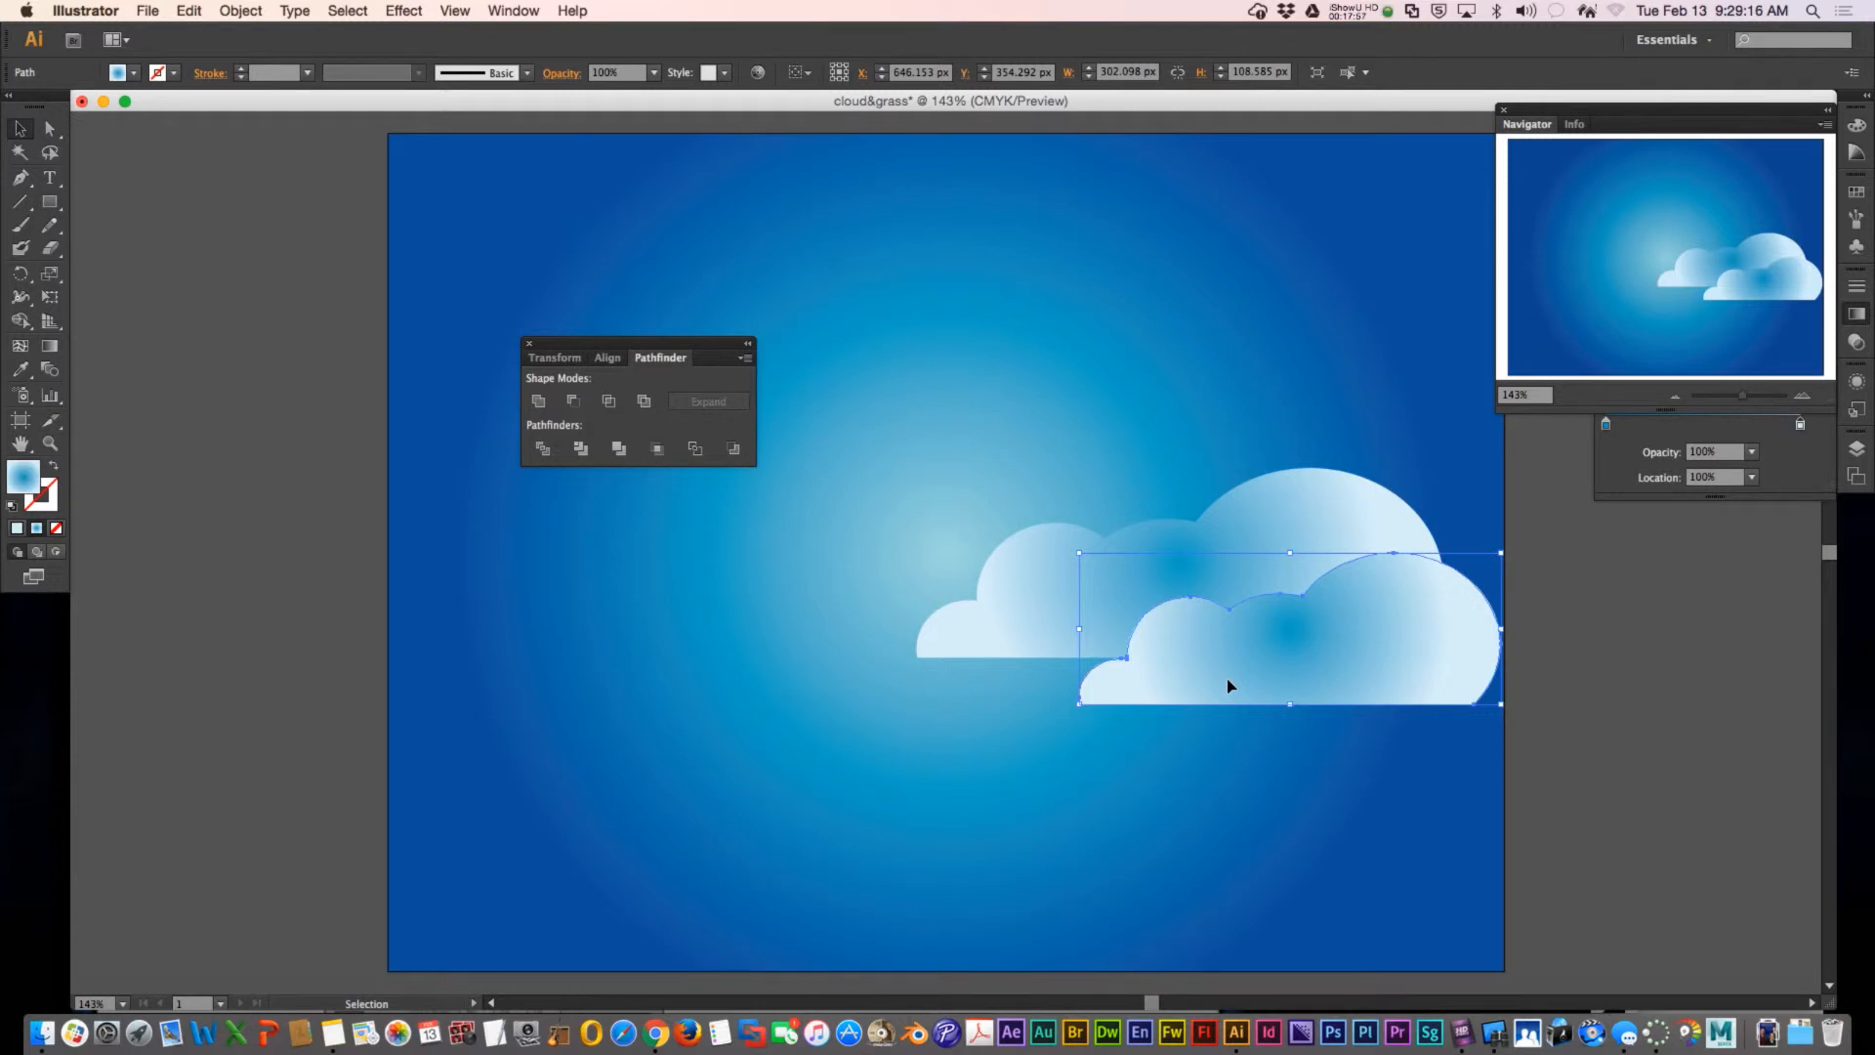
{"action": "key", "text": "super+bracketleft"}
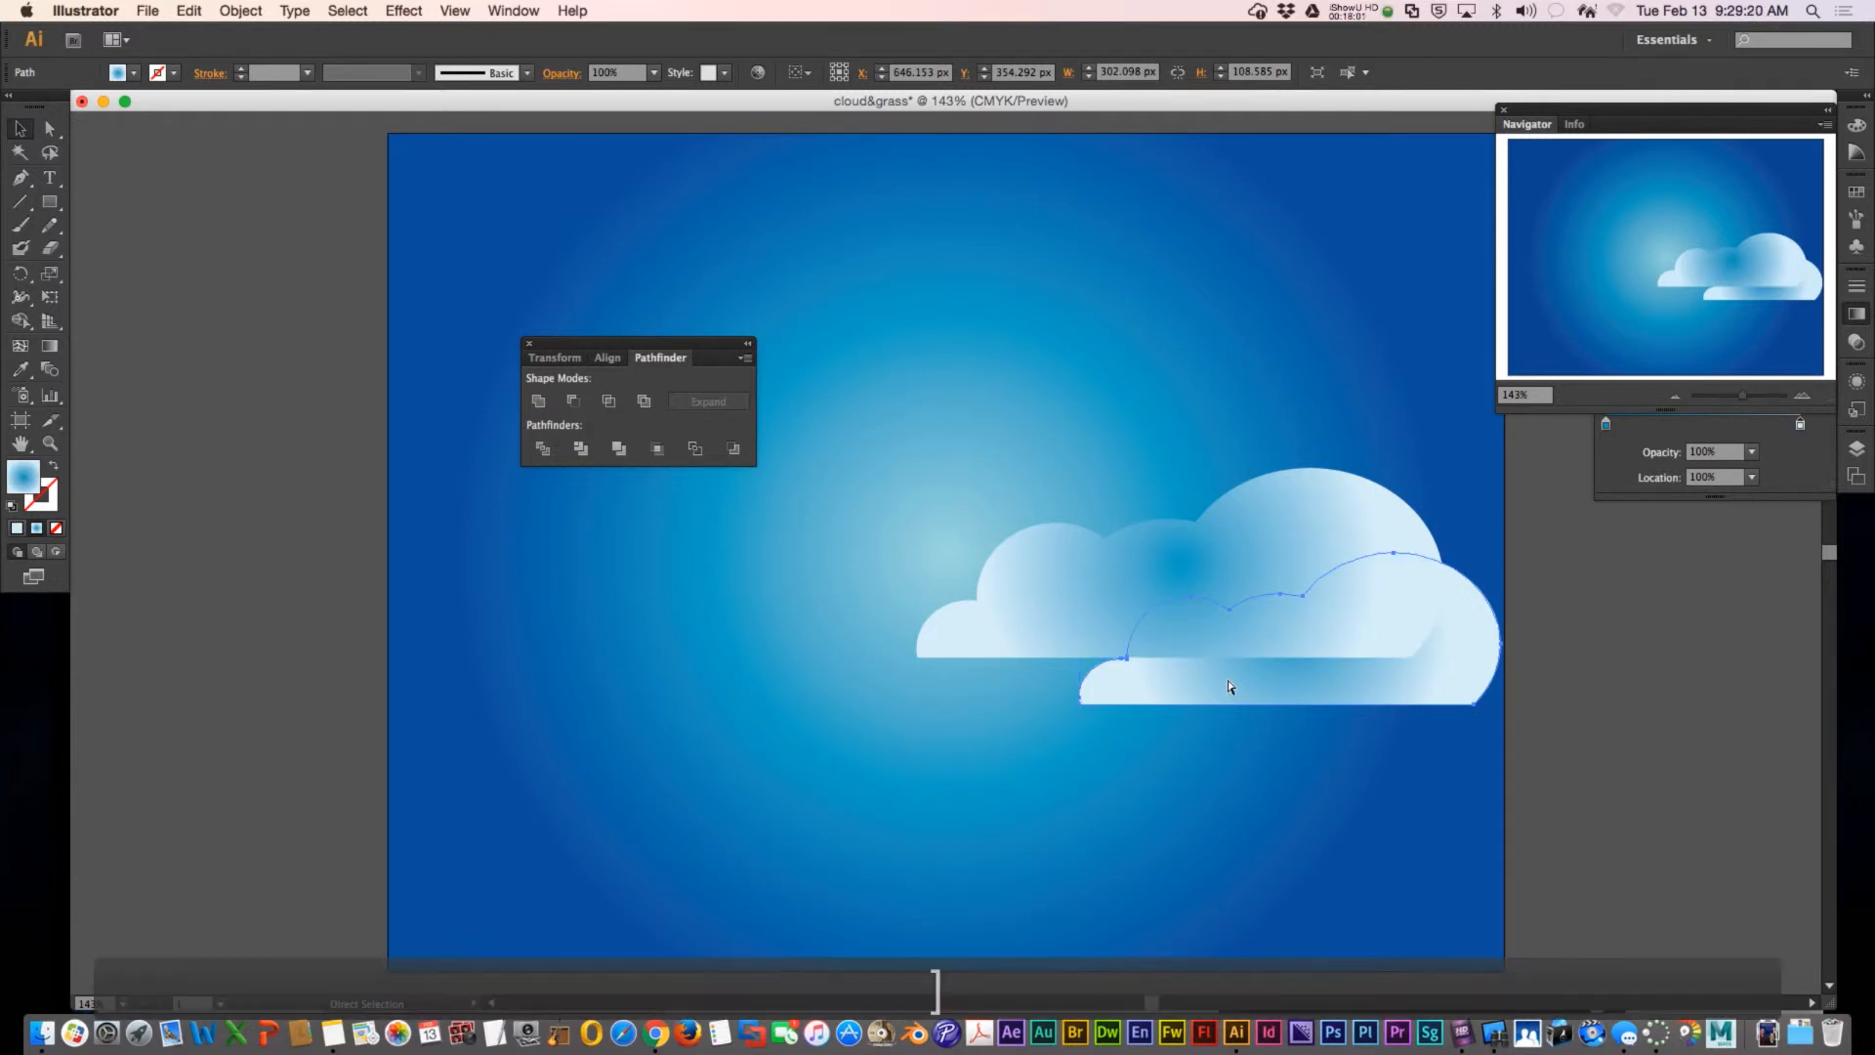
{"action": "key", "text": "super+bracketright"}
{"action": "left_click_drag", "start_coordinate": [1231, 603], "coordinate": [1096, 556]}
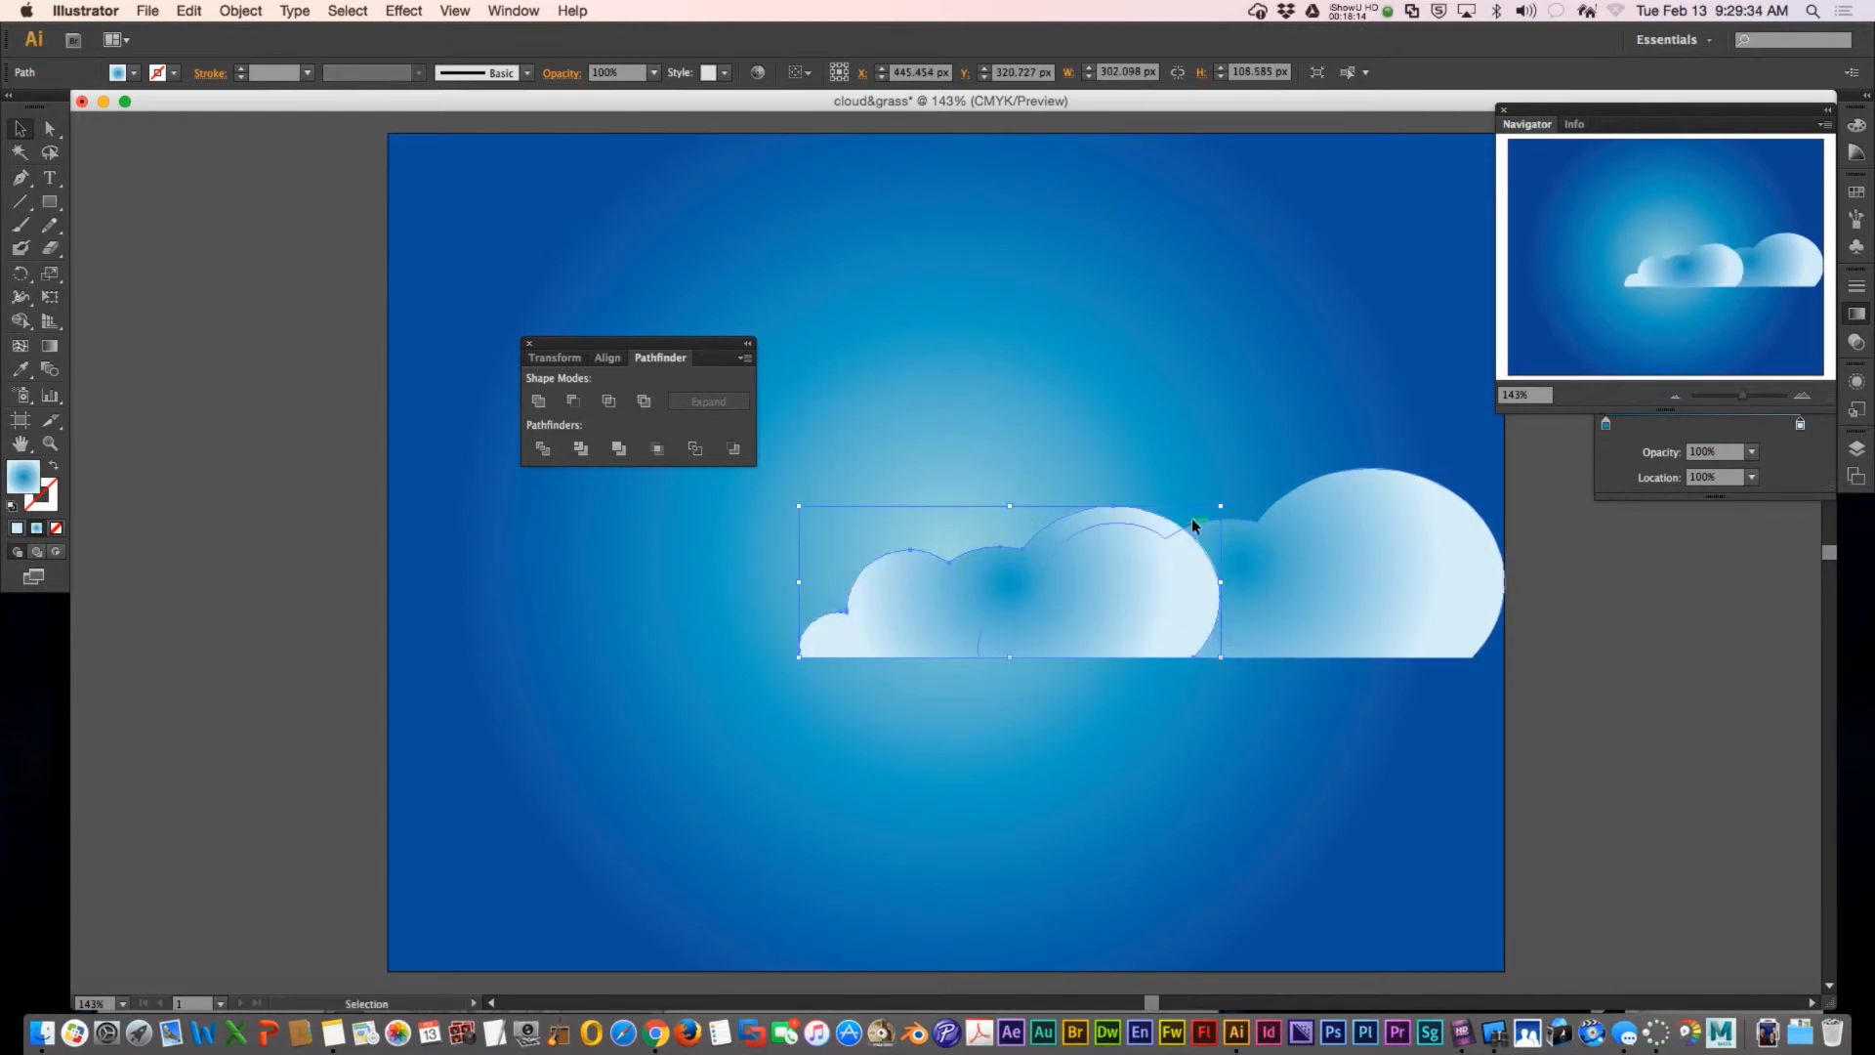
{"action": "left_click_drag", "start_coordinate": [1221, 506], "coordinate": [1161, 559]}
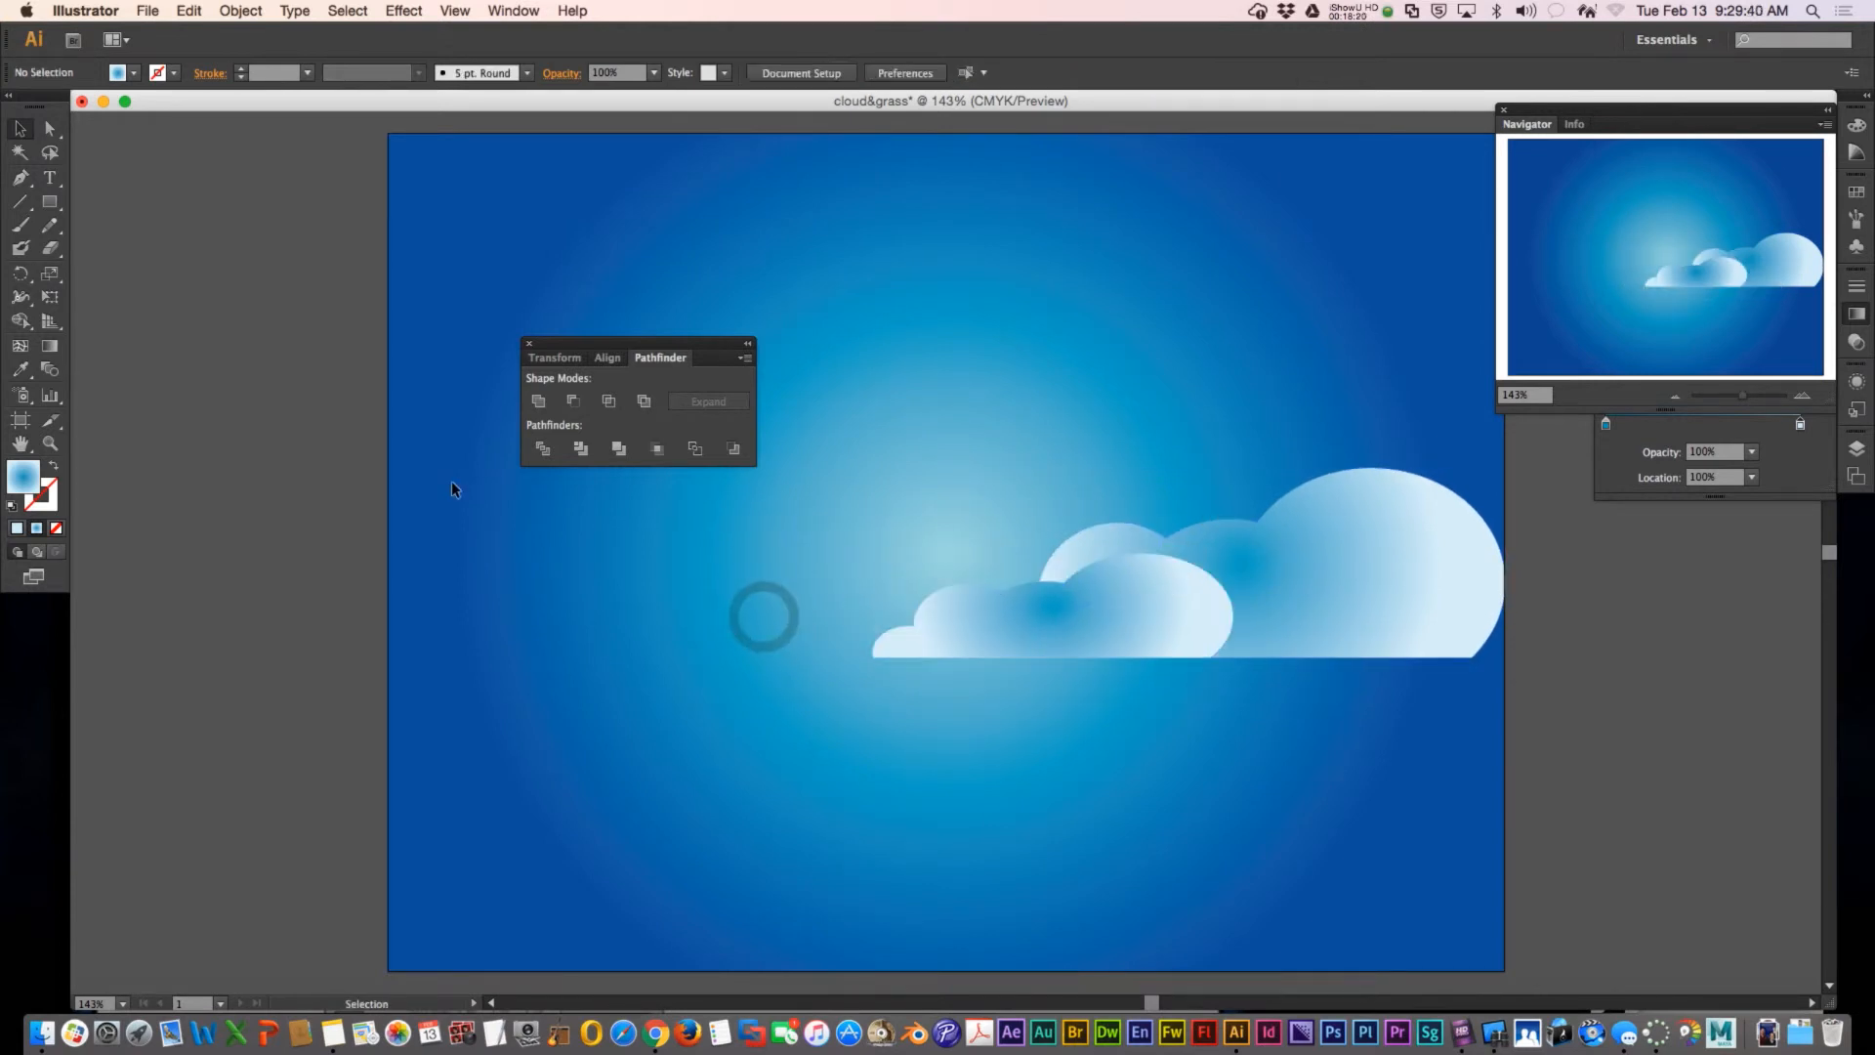
- Draw five overlapping ellipses of varied size on the left side of the background, mostly decreasing toward the middle
{"action": "left_click_drag", "start_coordinate": [50, 202], "coordinate": [112, 248]}
{"action": "left_click_drag", "start_coordinate": [422, 488], "coordinate": [598, 656]}
{"action": "left_click_drag", "start_coordinate": [556, 525], "coordinate": [698, 694]}
{"action": "left_click_drag", "start_coordinate": [645, 555], "coordinate": [743, 679]}
{"action": "left_click_drag", "start_coordinate": [731, 591], "coordinate": [781, 669]}
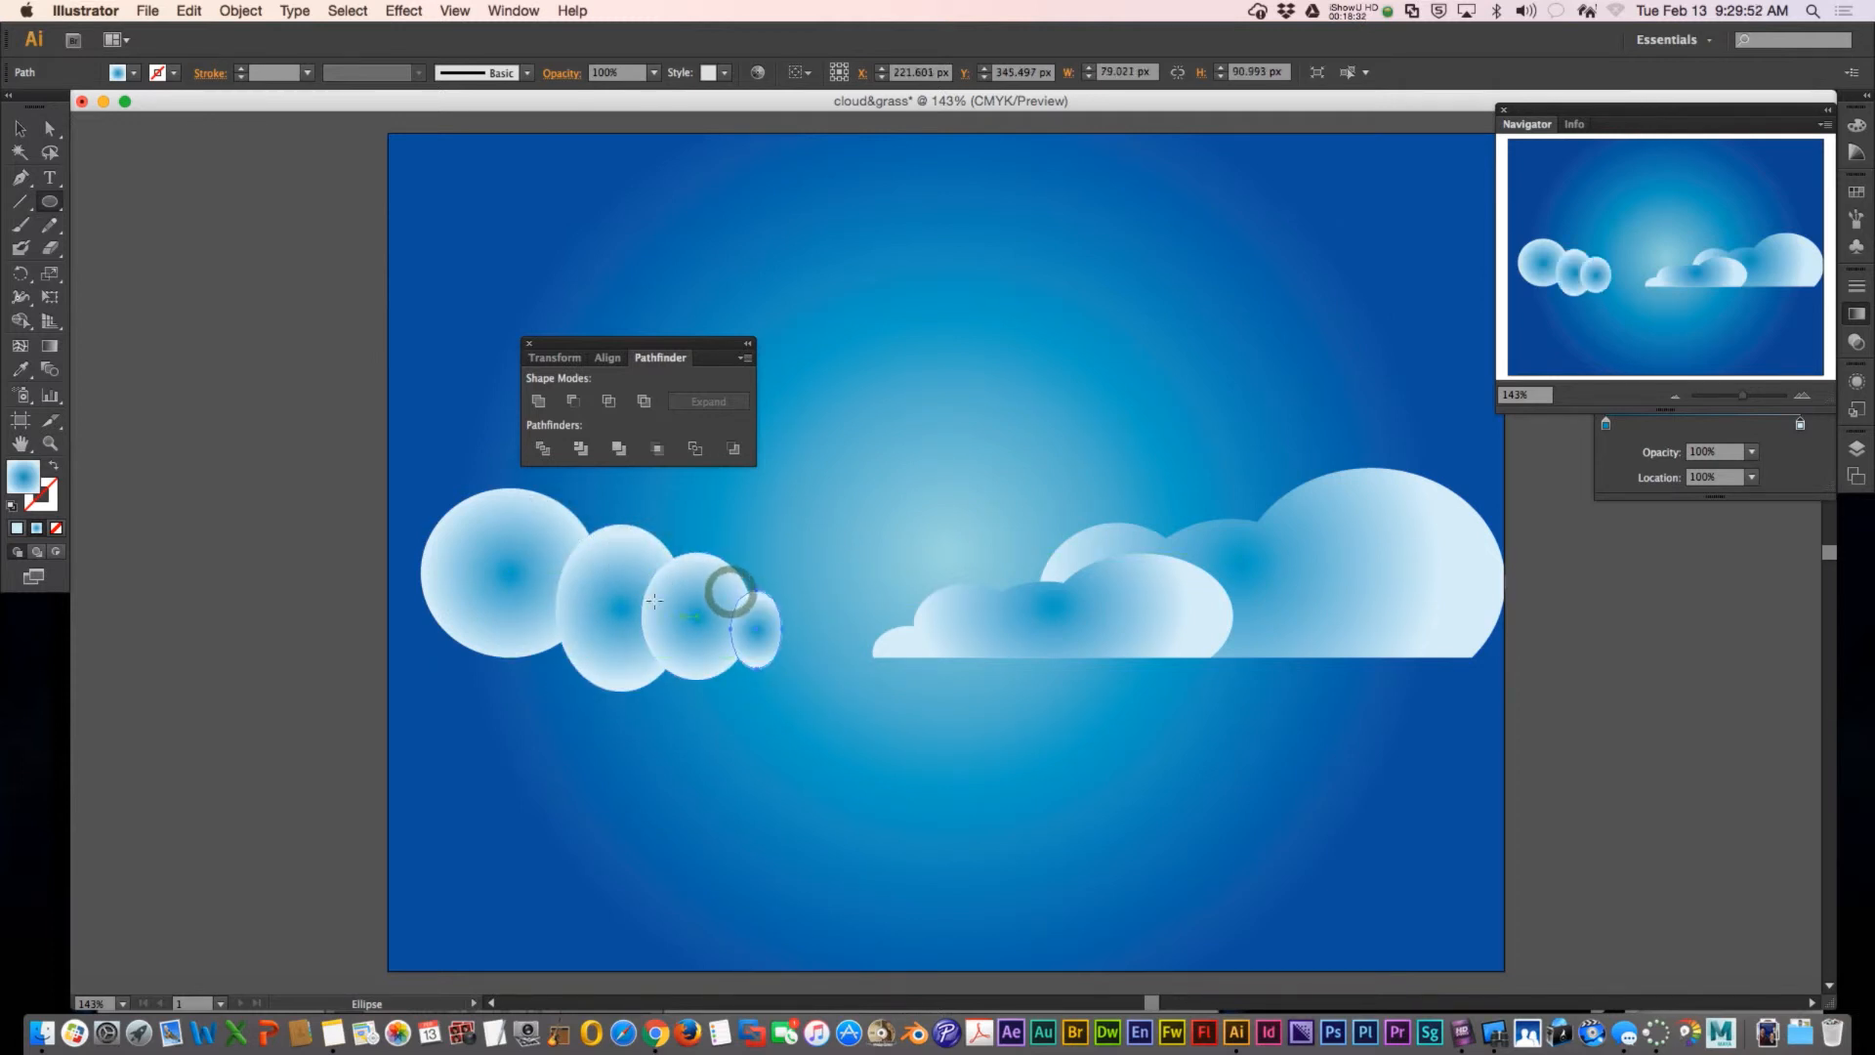
{"action": "left_click_drag", "start_coordinate": [515, 516], "coordinate": [637, 621]}
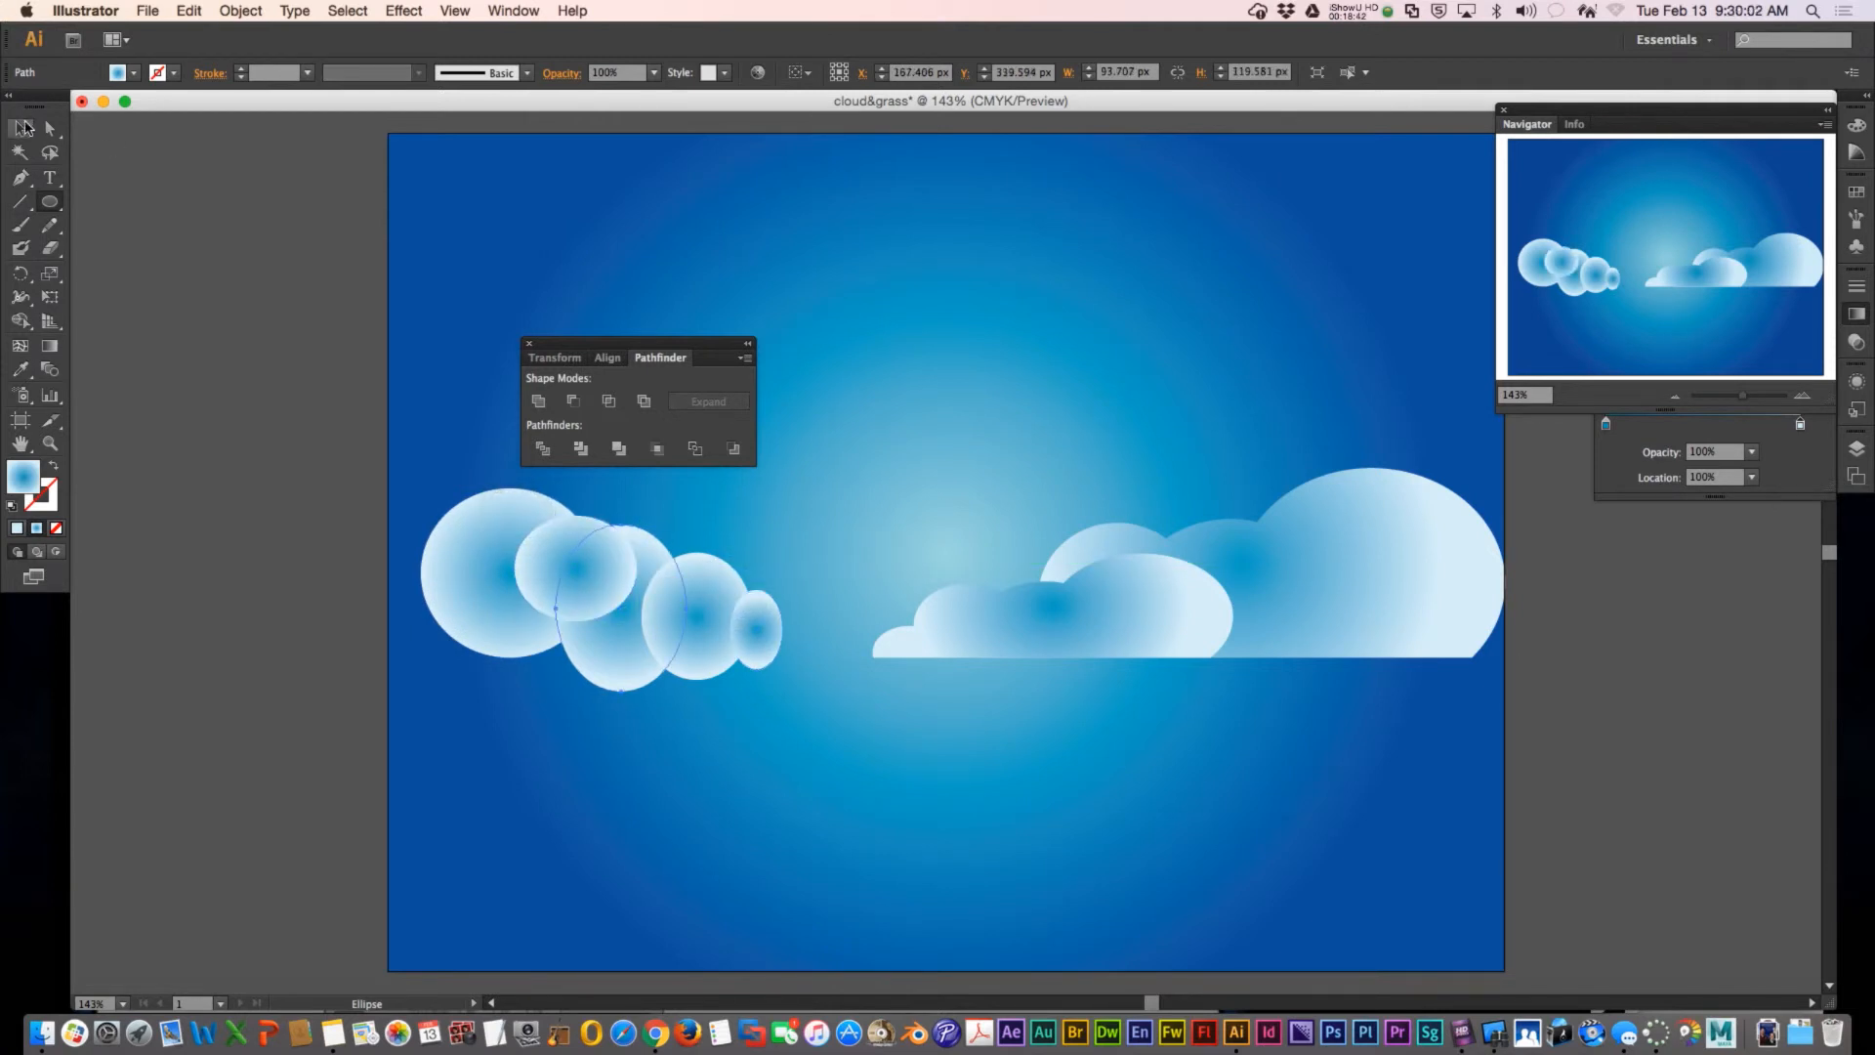
- Merge the five left-hand ellipses into a single cloud shape with Pathfinder's Unite
{"action": "left_click", "coordinate": [24, 127]}
{"action": "left_click", "coordinate": [488, 540]}
{"action": "left_click", "coordinate": [575, 552], "text": "shift"}
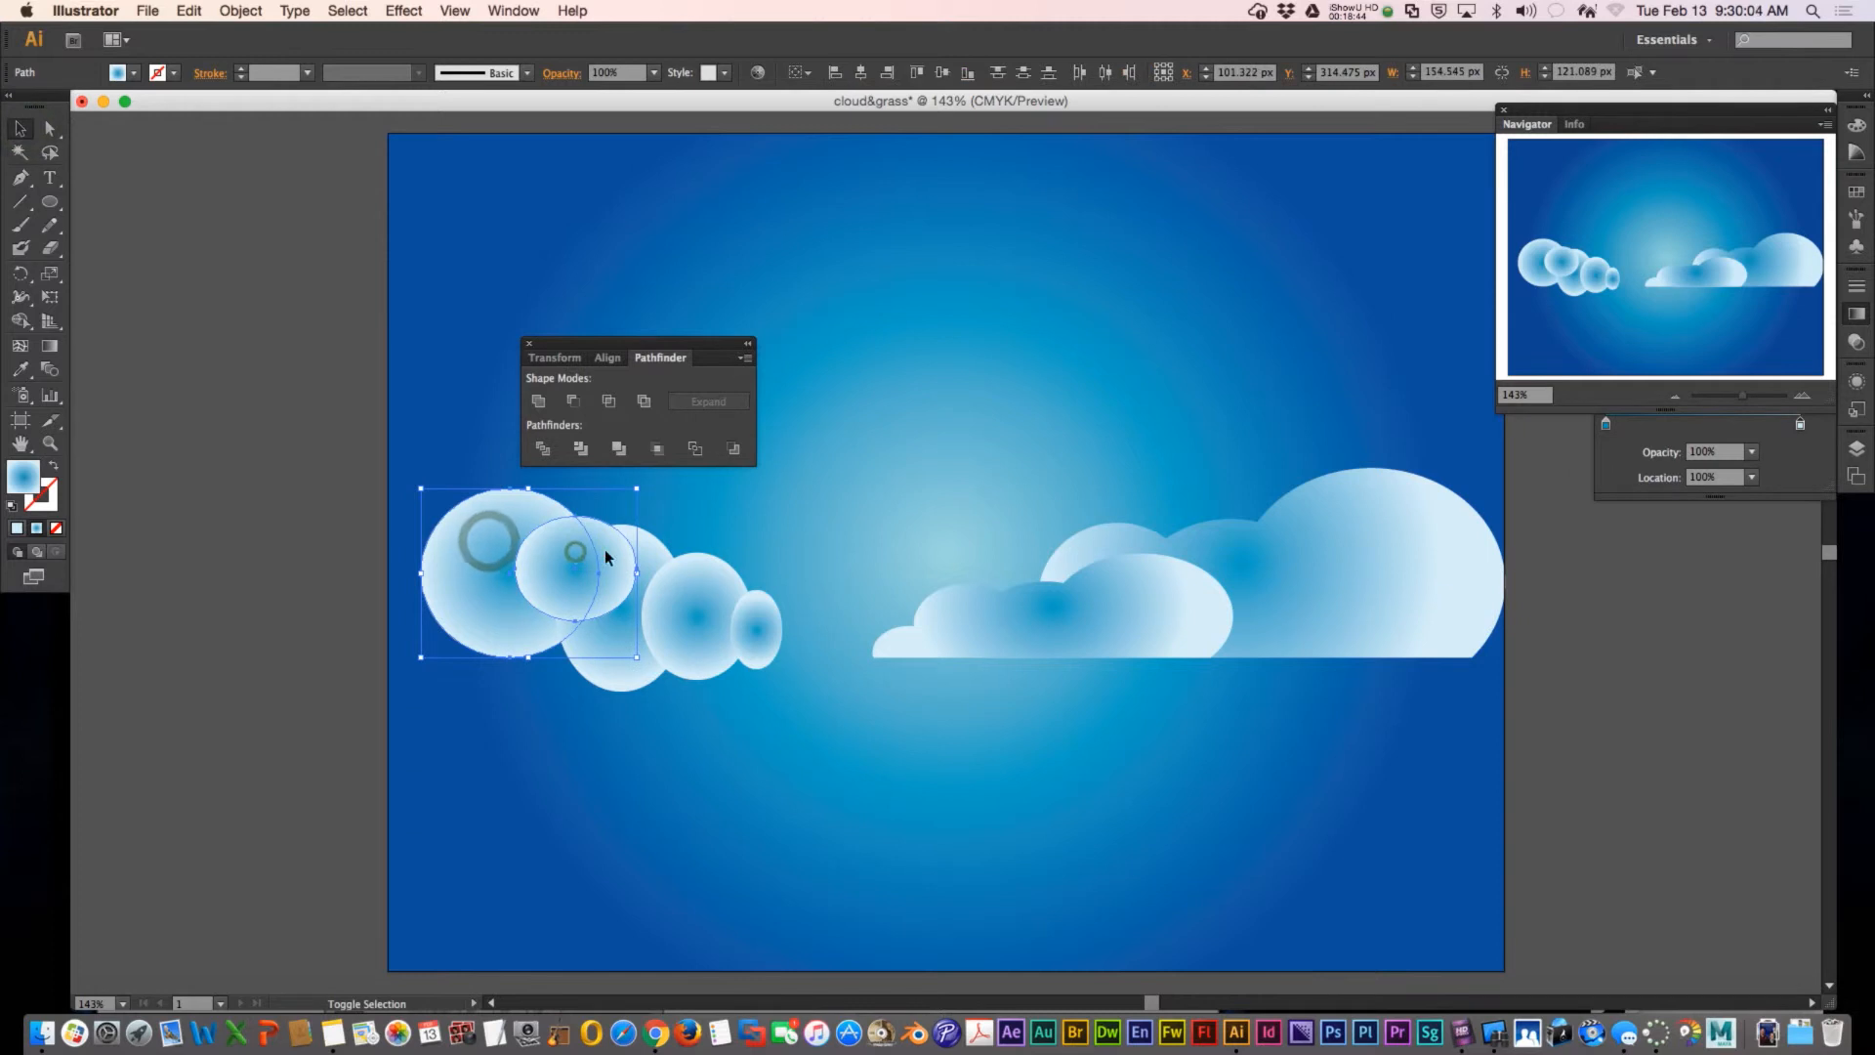
{"action": "left_click", "coordinate": [651, 550], "text": "shift"}
{"action": "left_click", "coordinate": [710, 574], "text": "shift"}
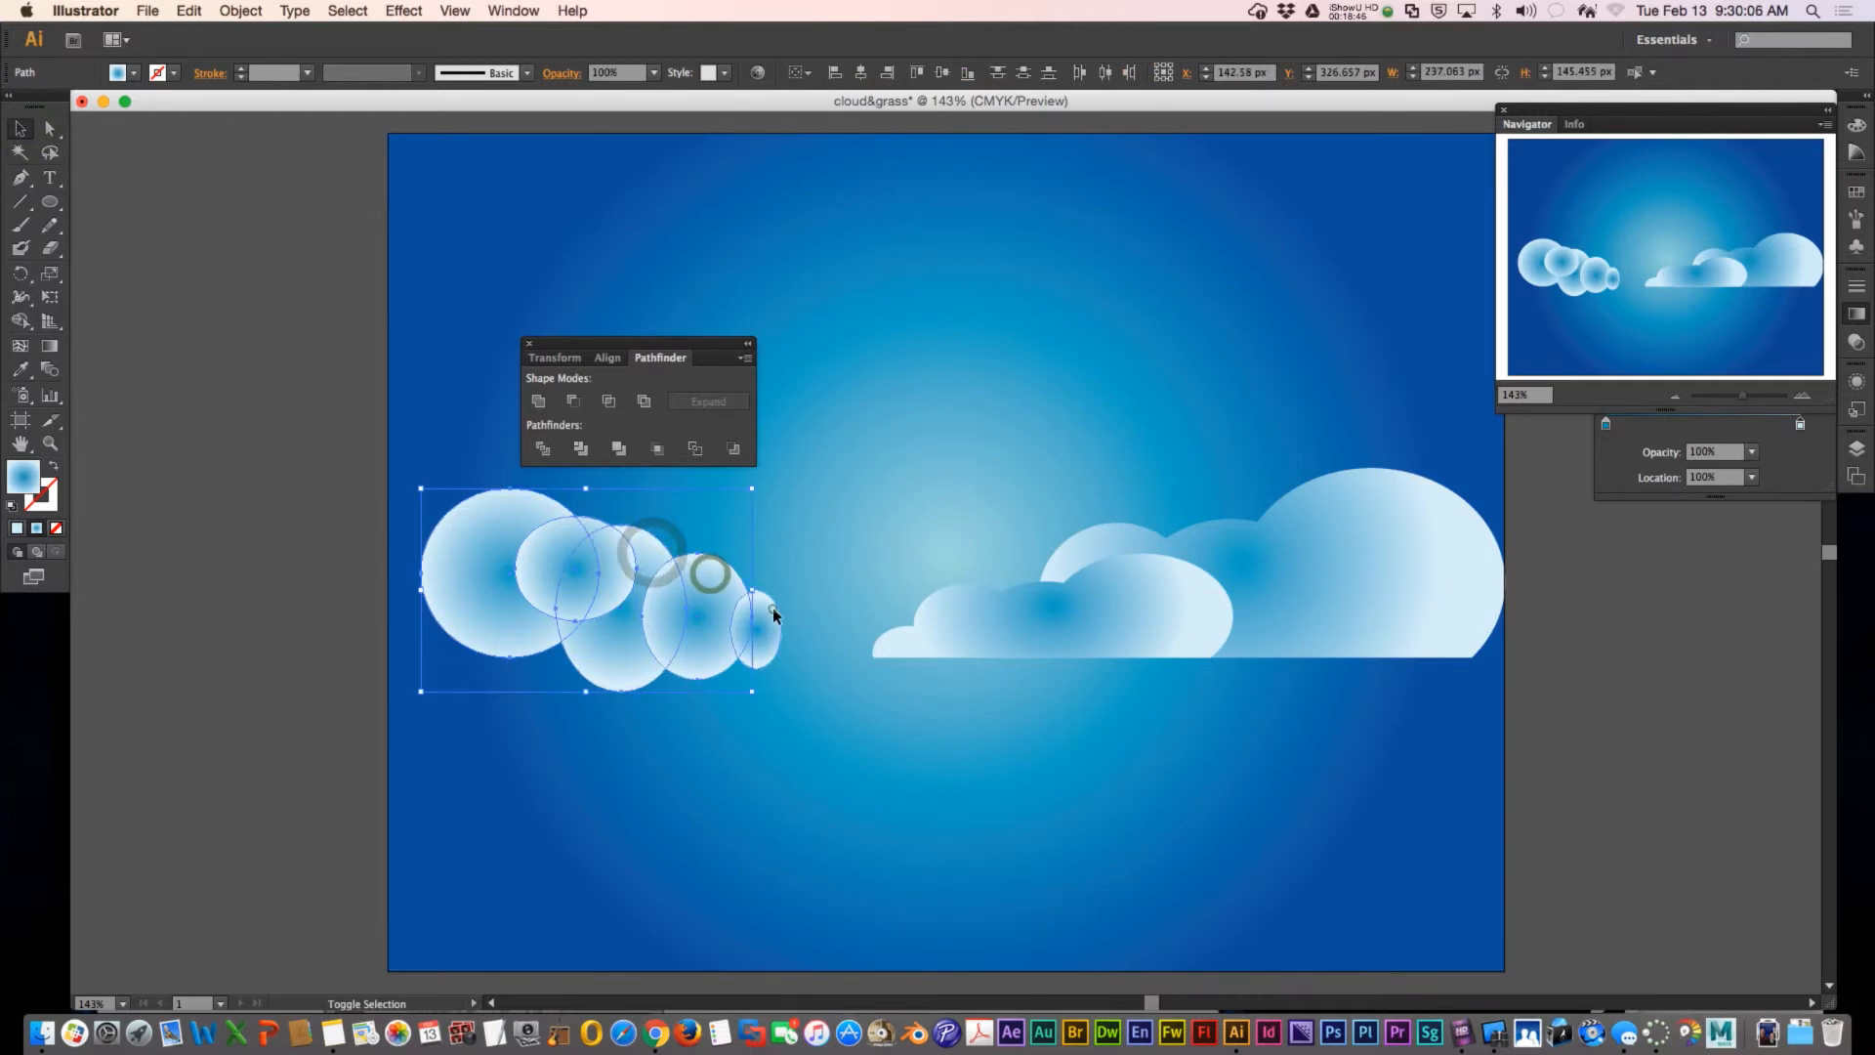
{"action": "left_click", "coordinate": [771, 609], "text": "shift"}
{"action": "left_click", "coordinate": [538, 401]}
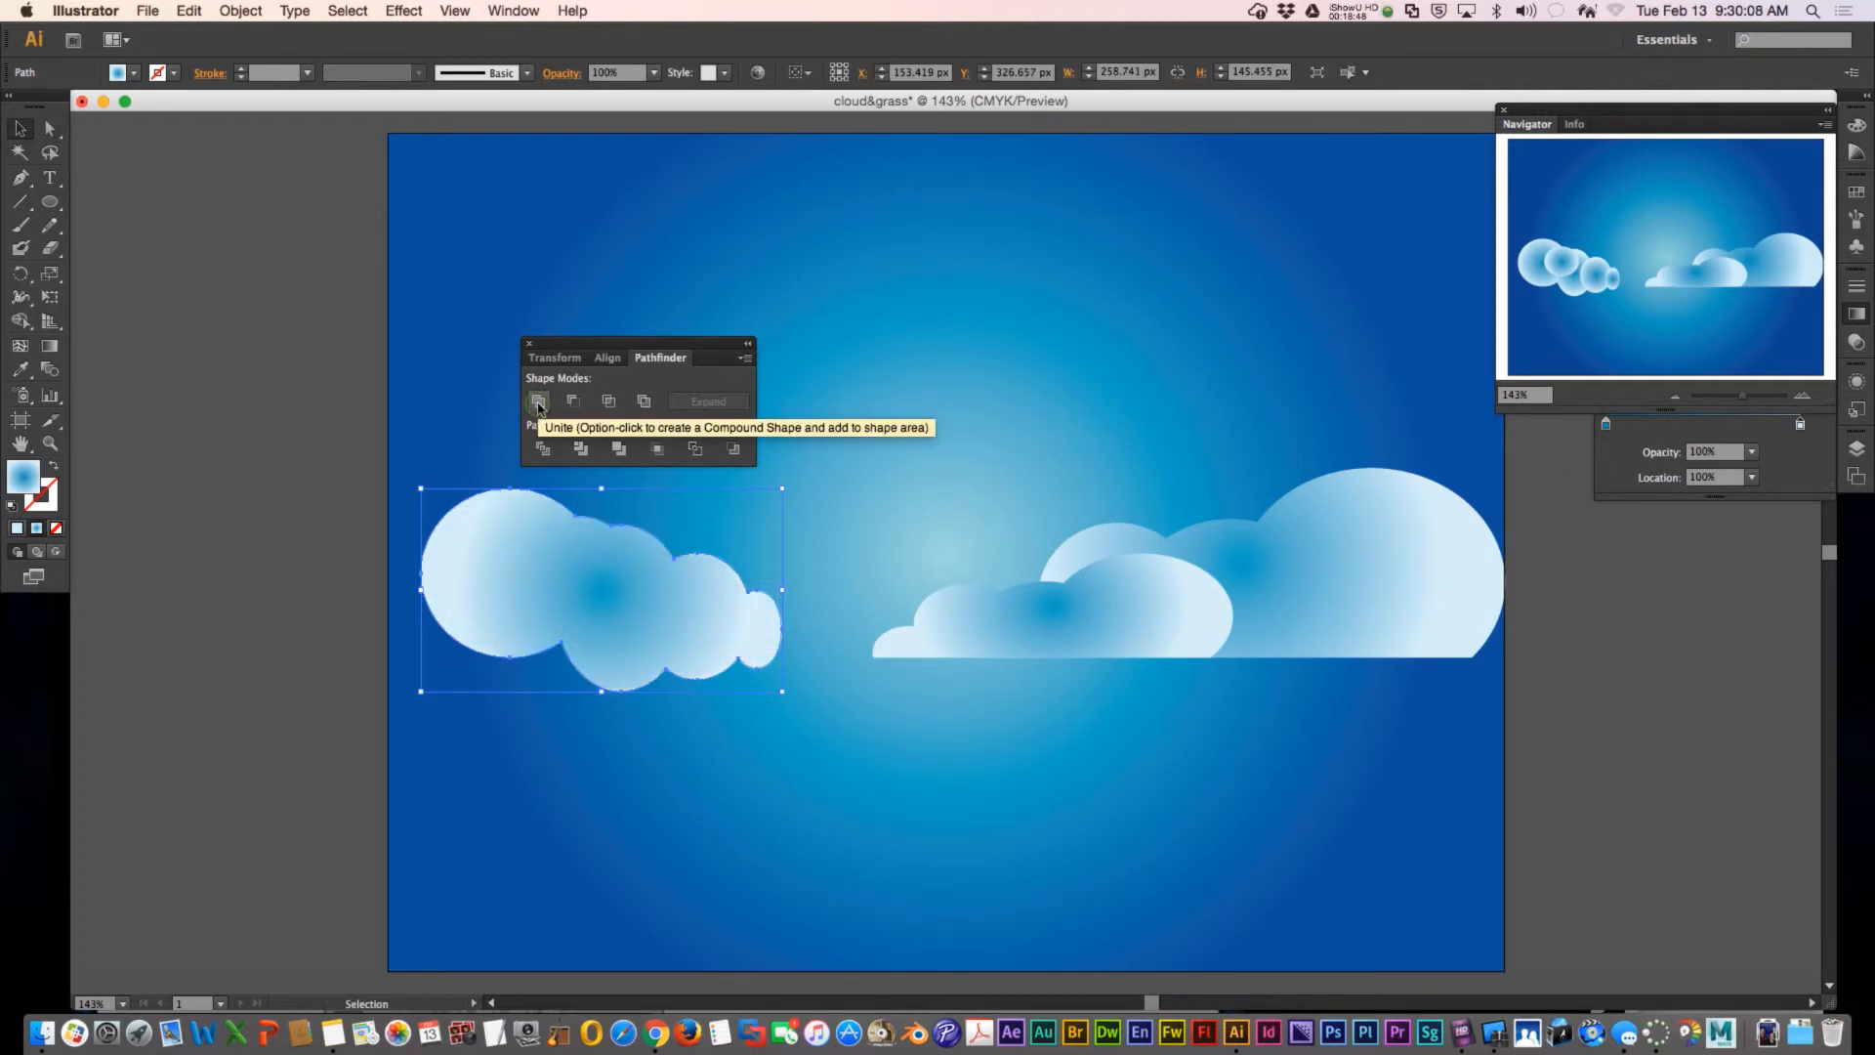
{"action": "key", "text": "super+shift+a"}
- Draw a rectangle about 274 by 51 px across the lower part of the new left-hand cloud
{"action": "left_click", "coordinate": [50, 203]}
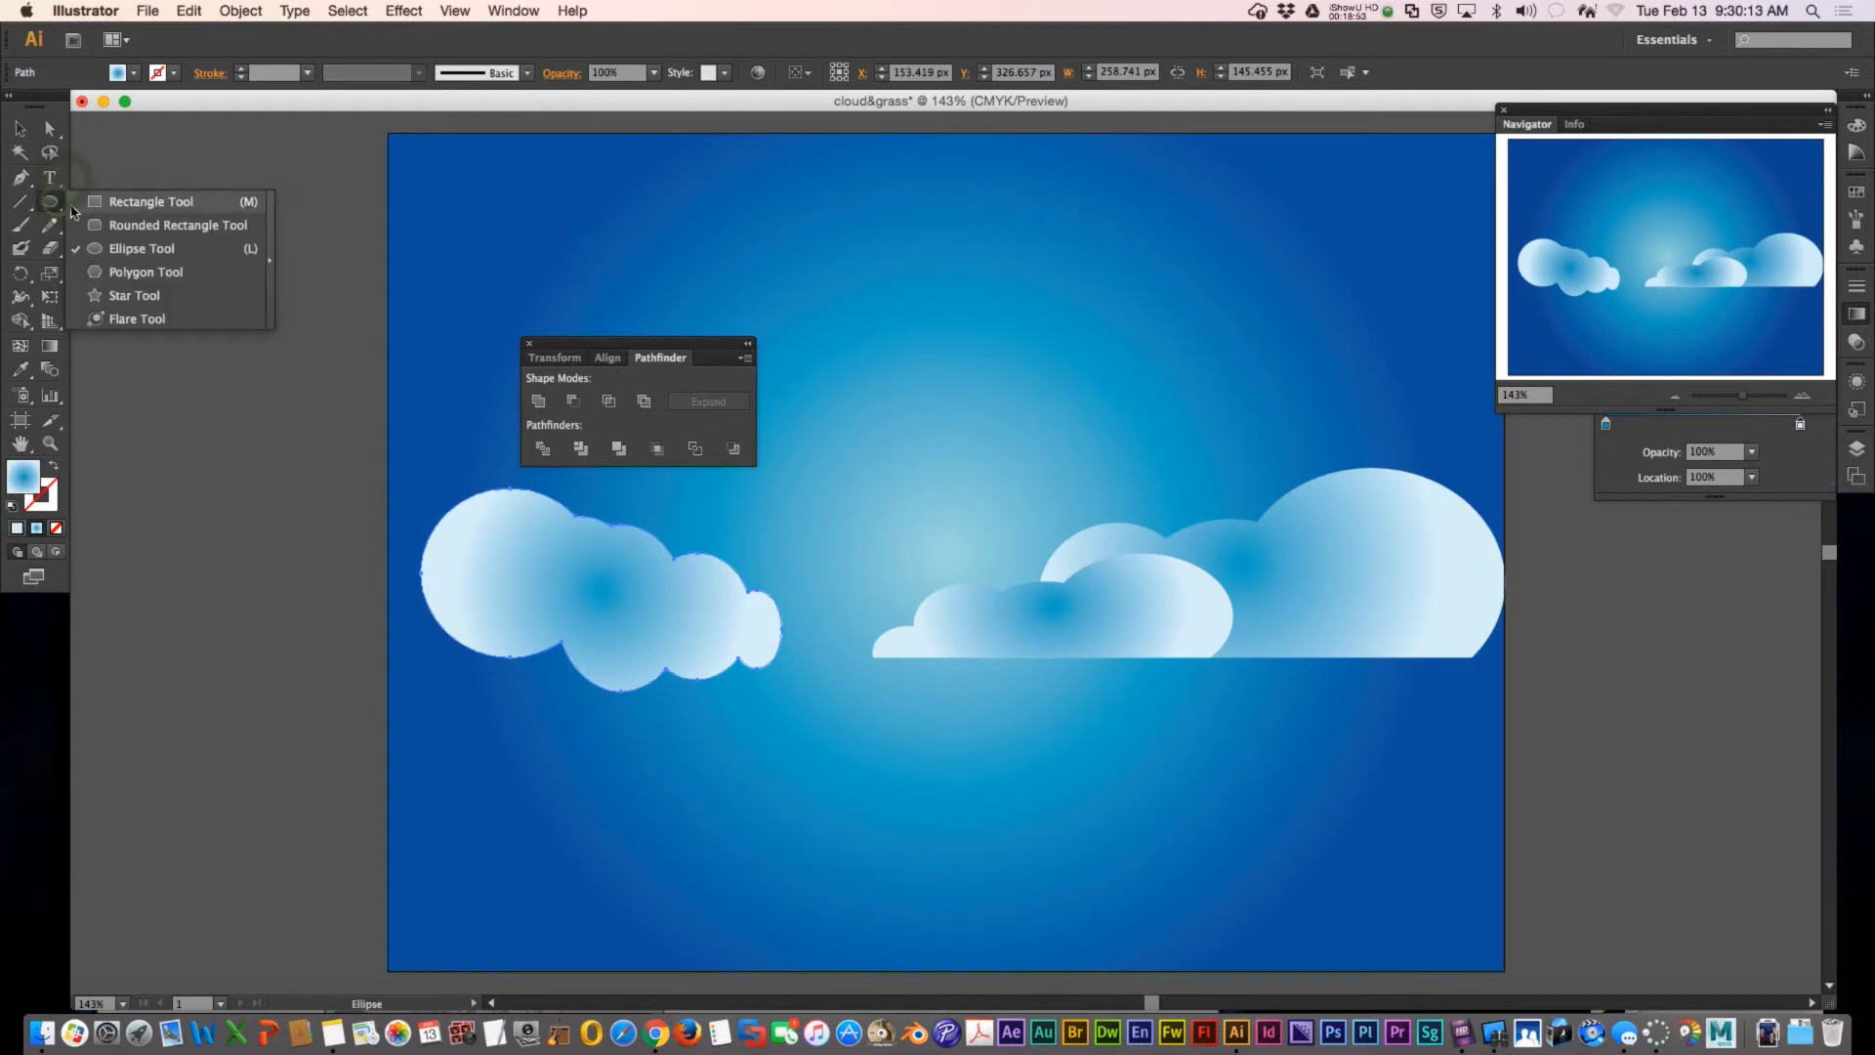
{"action": "left_click", "coordinate": [136, 202]}
{"action": "left_click_drag", "start_coordinate": [415, 627], "coordinate": [797, 700]}
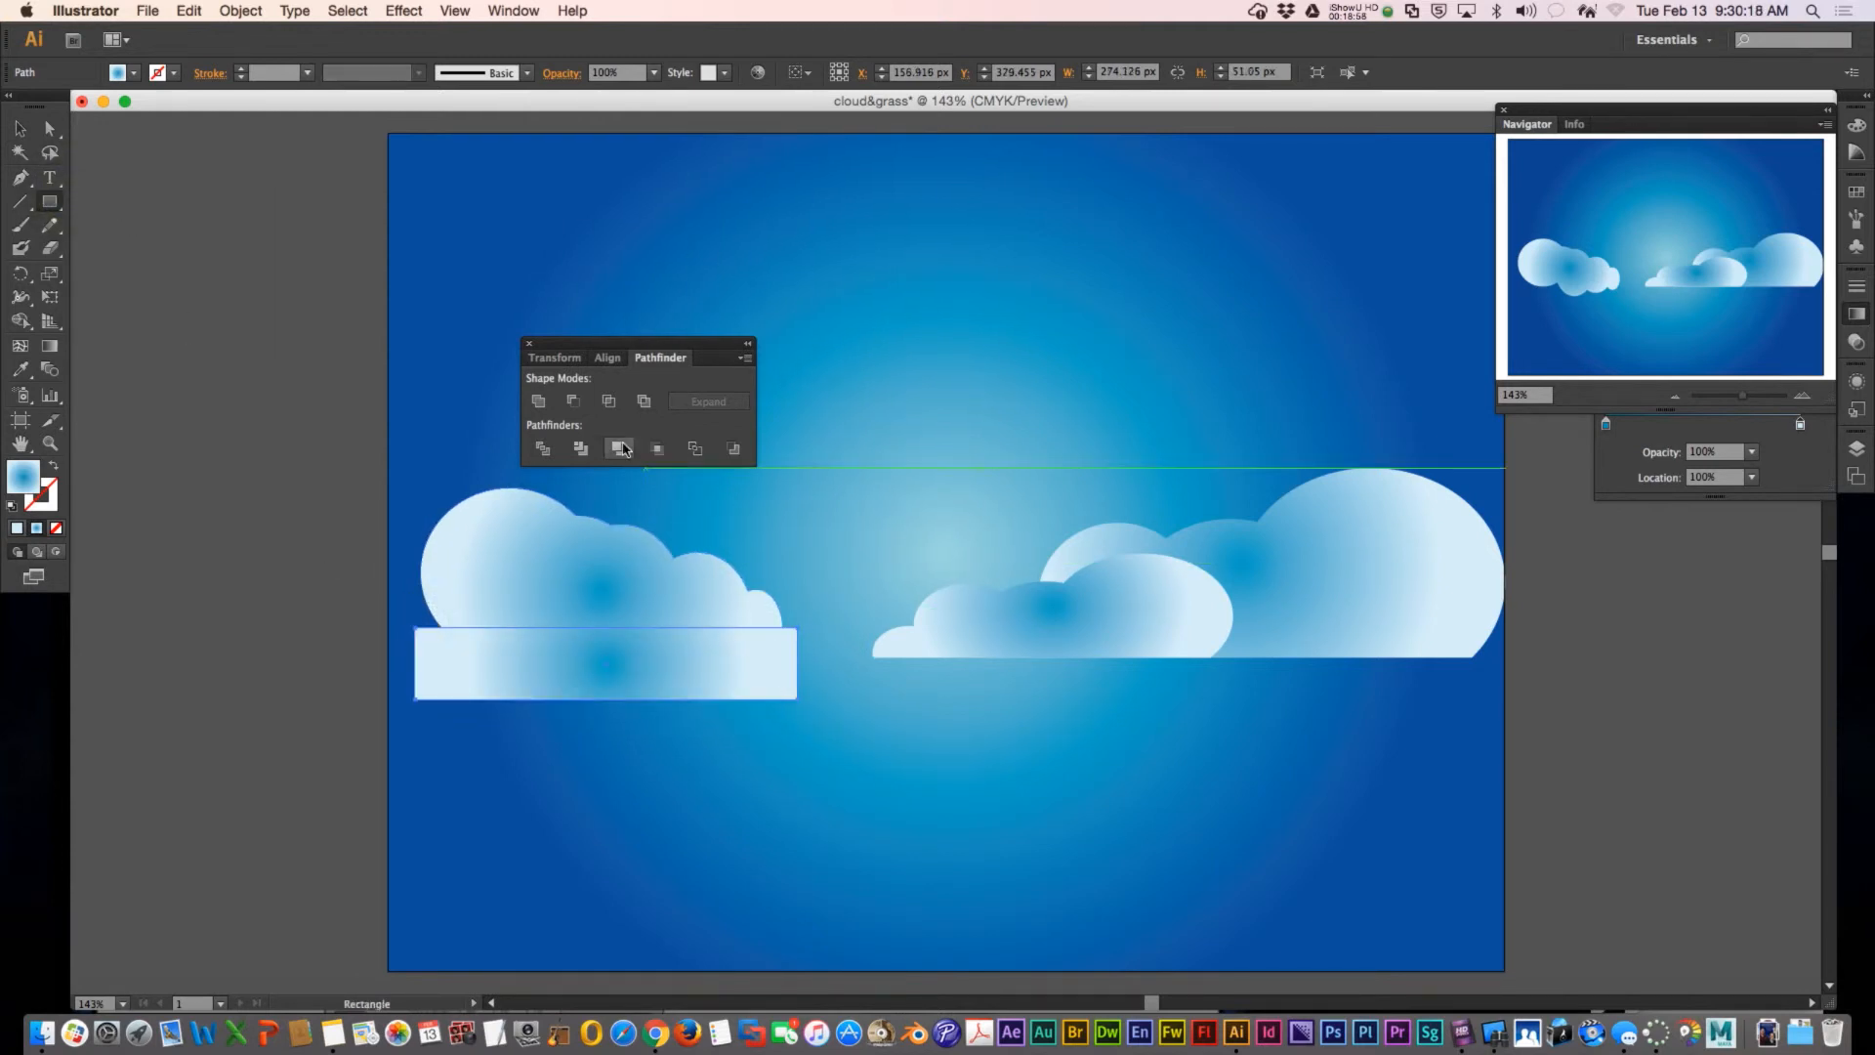
- Cut the rectangle out of the left-hand cloud with Minus Front to flatten its base
{"action": "left_click", "coordinate": [558, 577]}
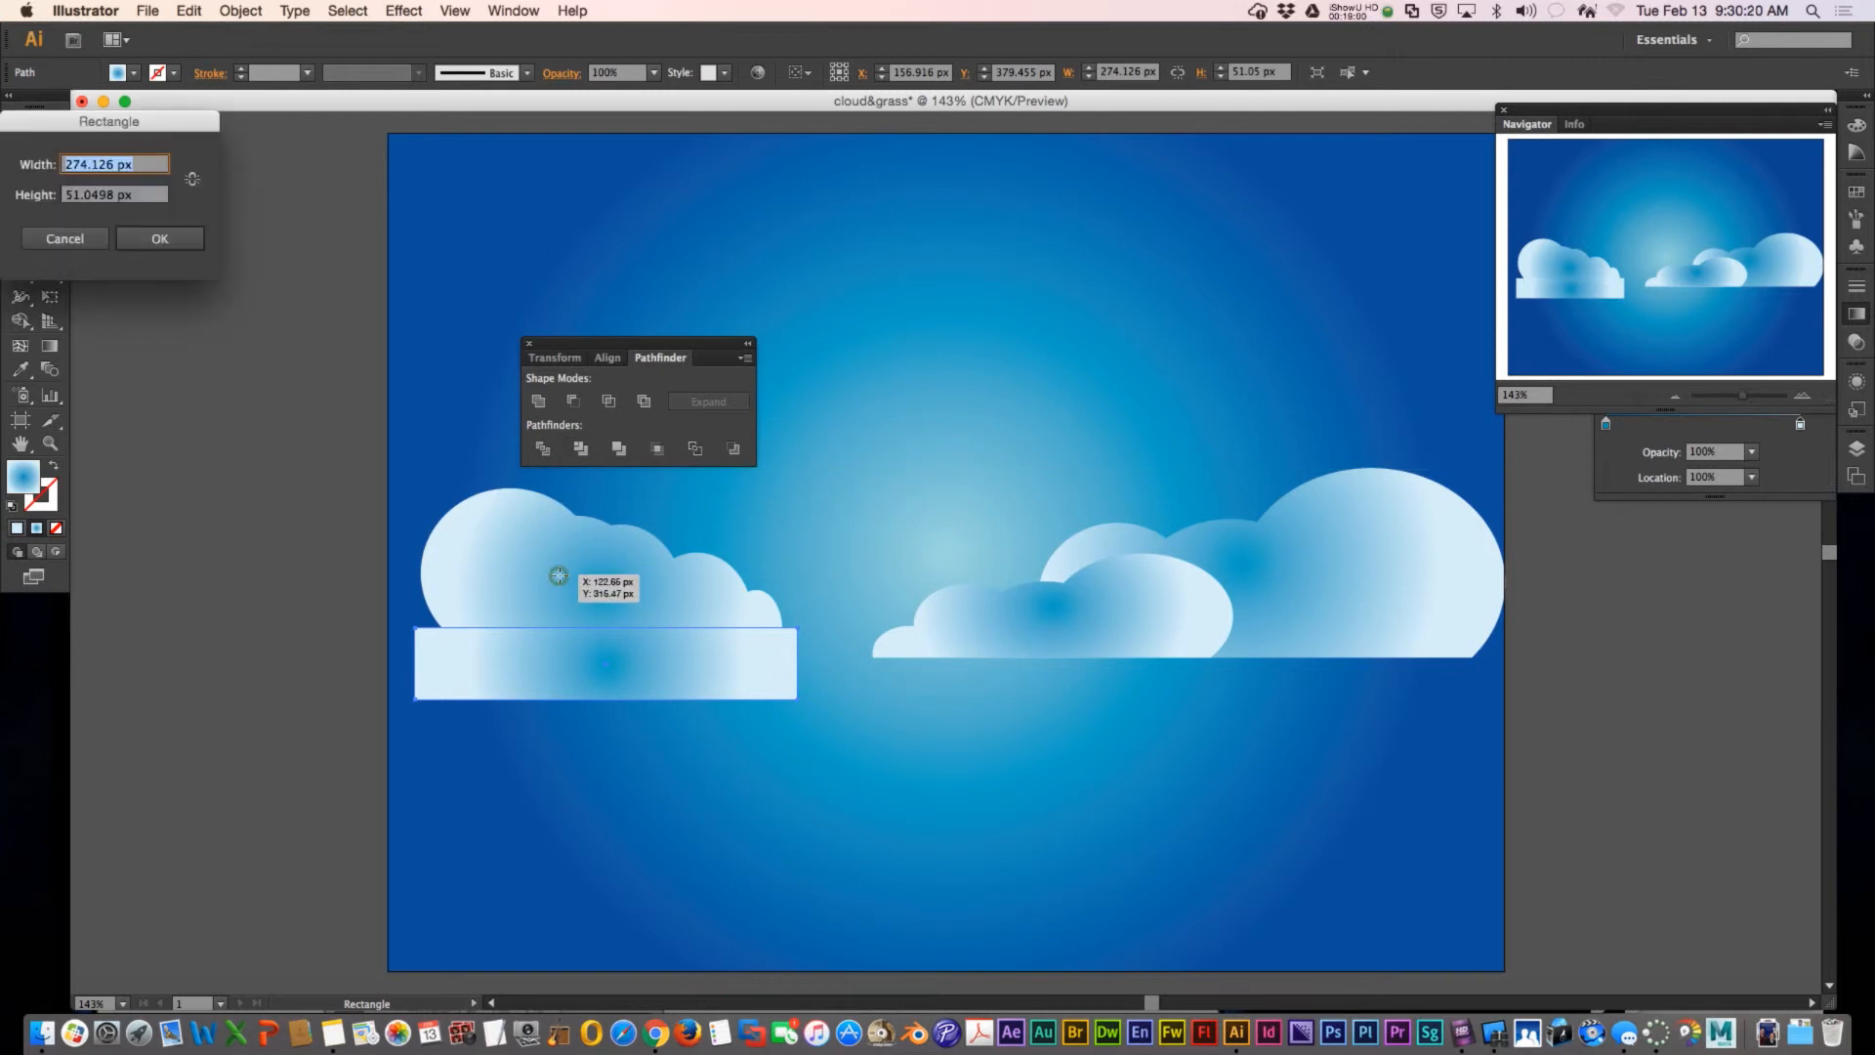
{"action": "left_click", "coordinate": [82, 242]}
{"action": "left_click", "coordinate": [23, 130]}
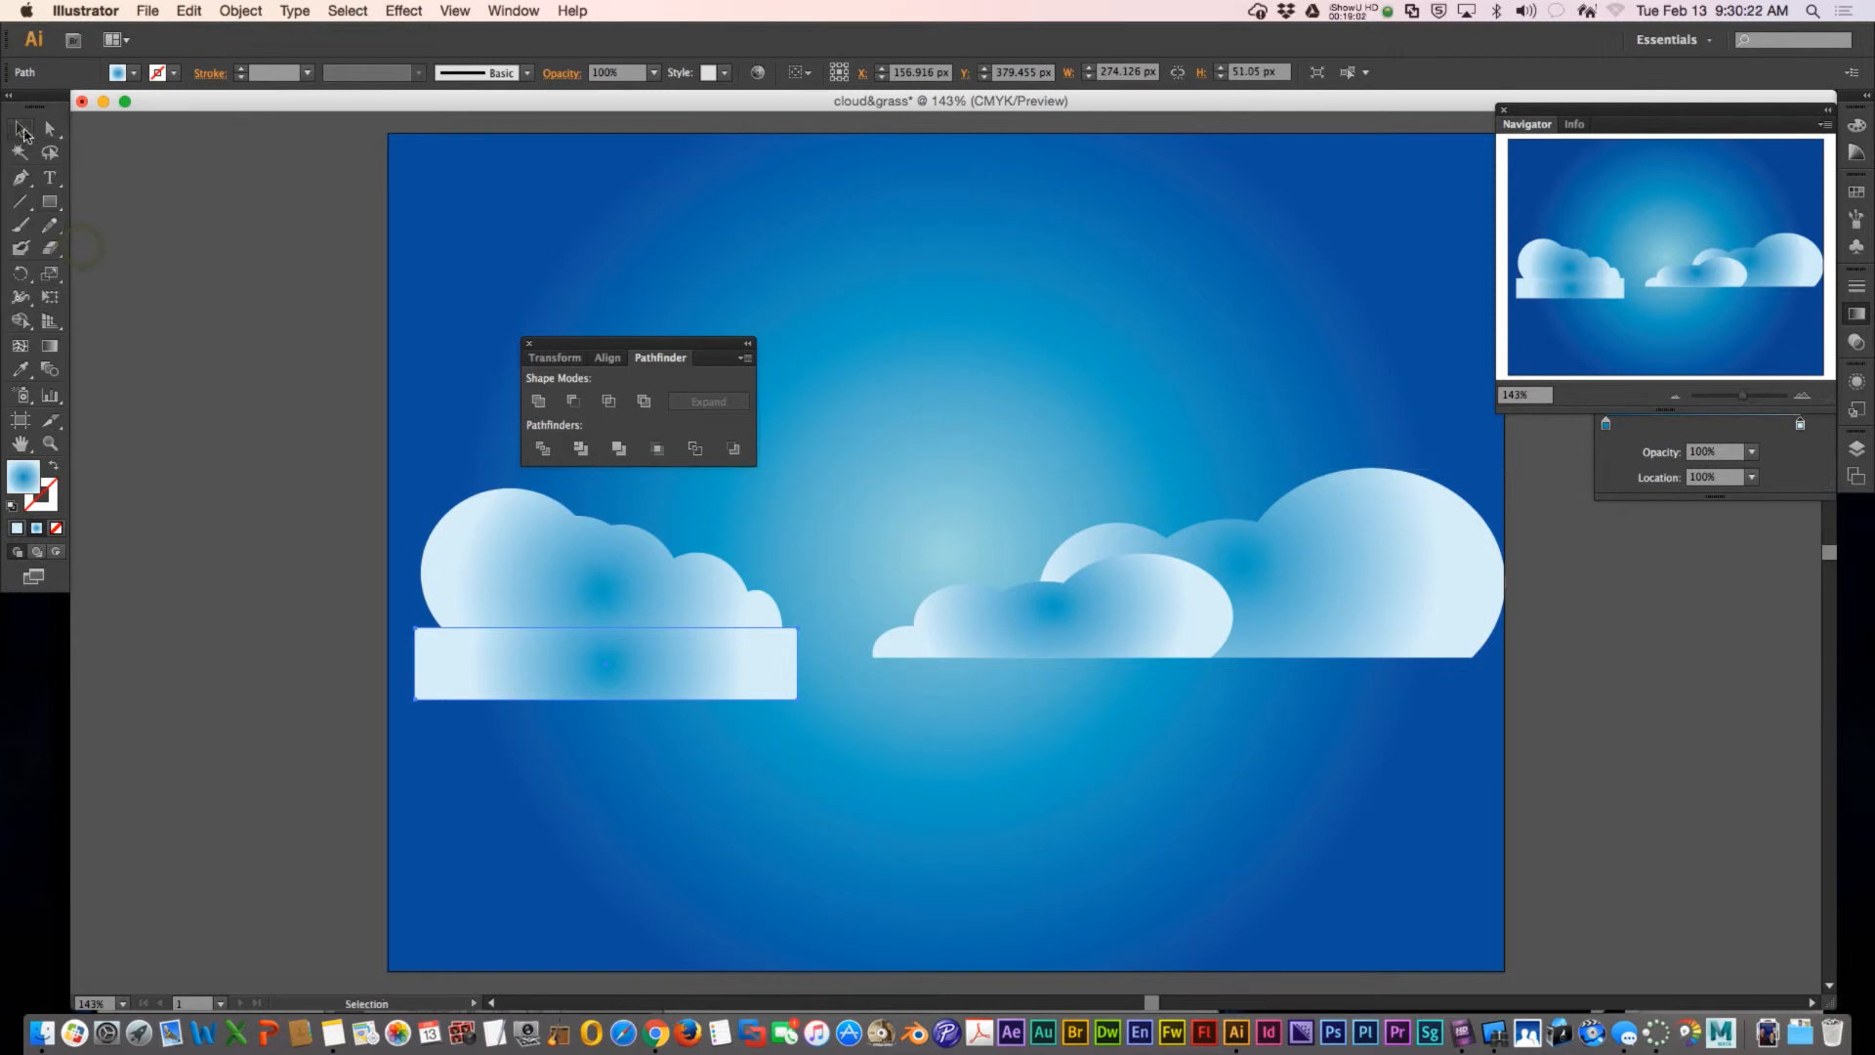
{"action": "left_click", "coordinate": [547, 576], "text": "shift"}
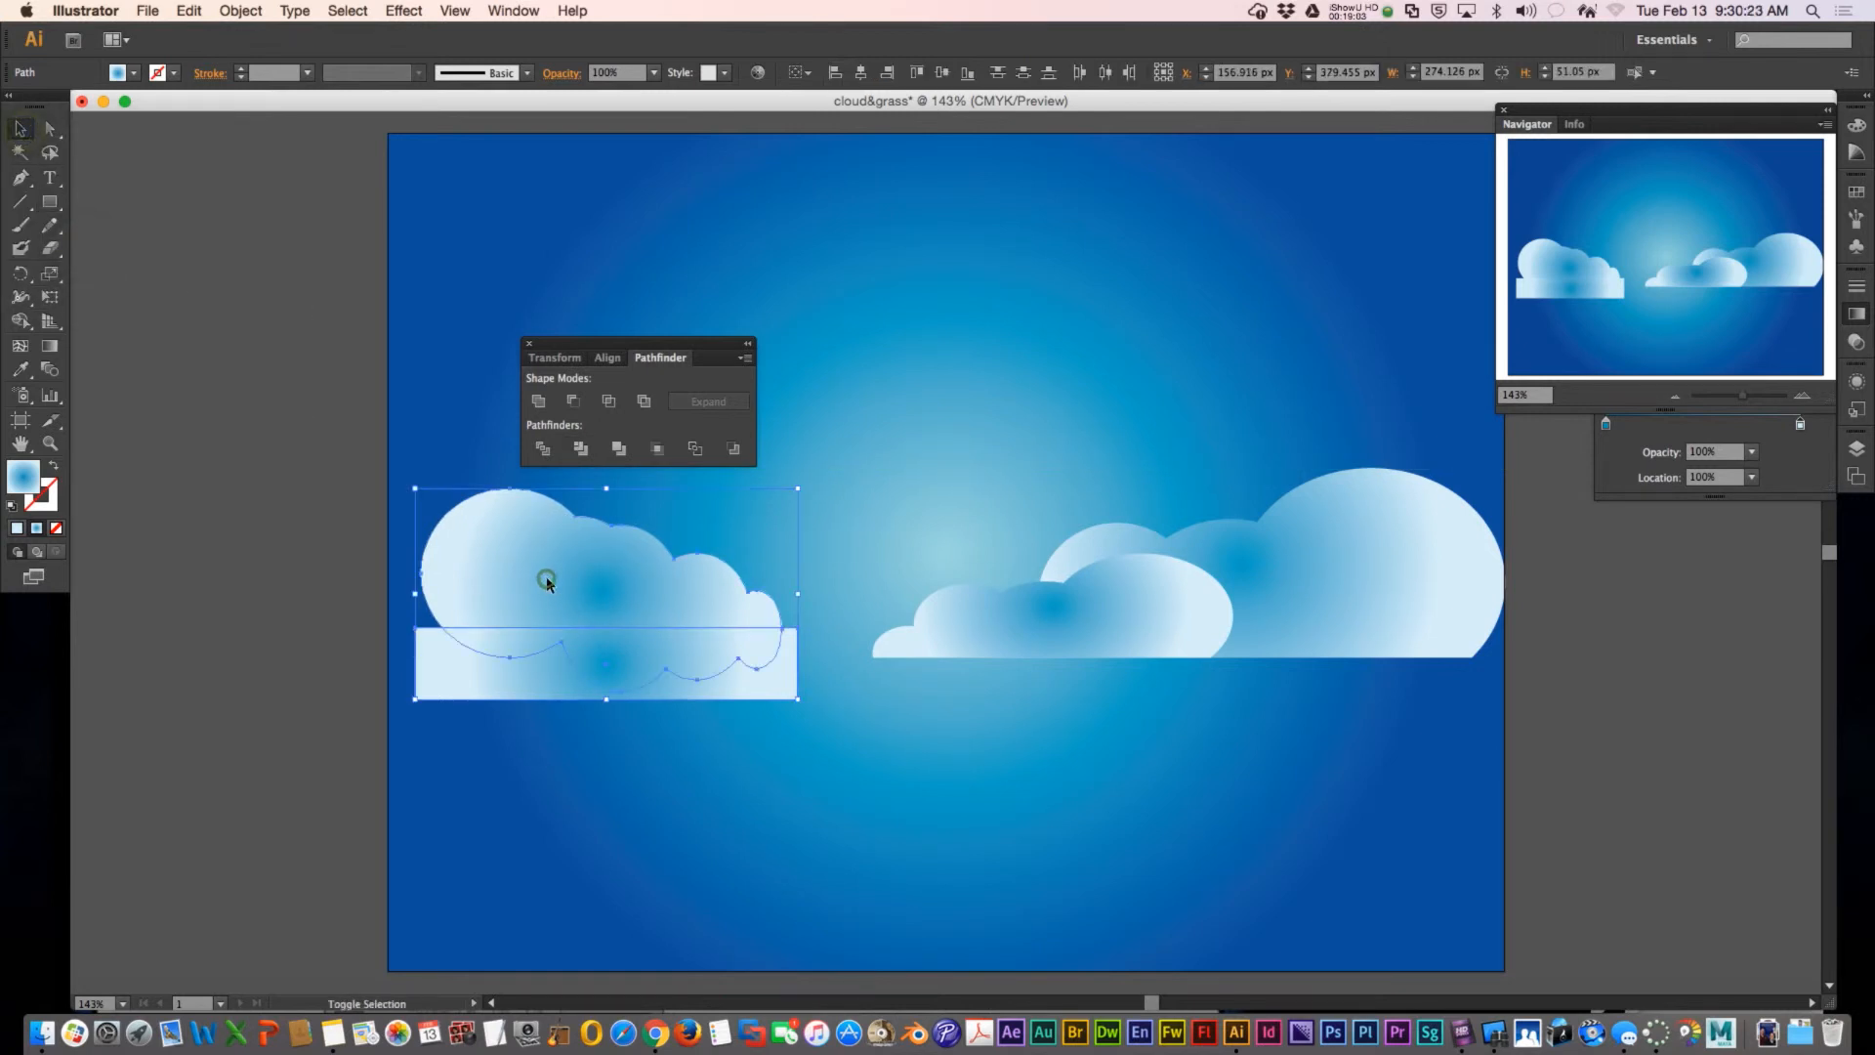
{"action": "left_click", "coordinate": [575, 401]}
- Stretch the left cloud to about 372 by 145 px, level with the right-hand clouds, and place a duplicate of it over those clouds
{"action": "mouse_move", "coordinate": [470, 542]}
{"action": "left_mouse_down"}
{"action": "mouse_move", "coordinate": [487, 567]}
{"action": "mouse_move", "coordinate": [470, 592]}
{"action": "mouse_move", "coordinate": [459, 573]}
{"action": "left_mouse_up"}
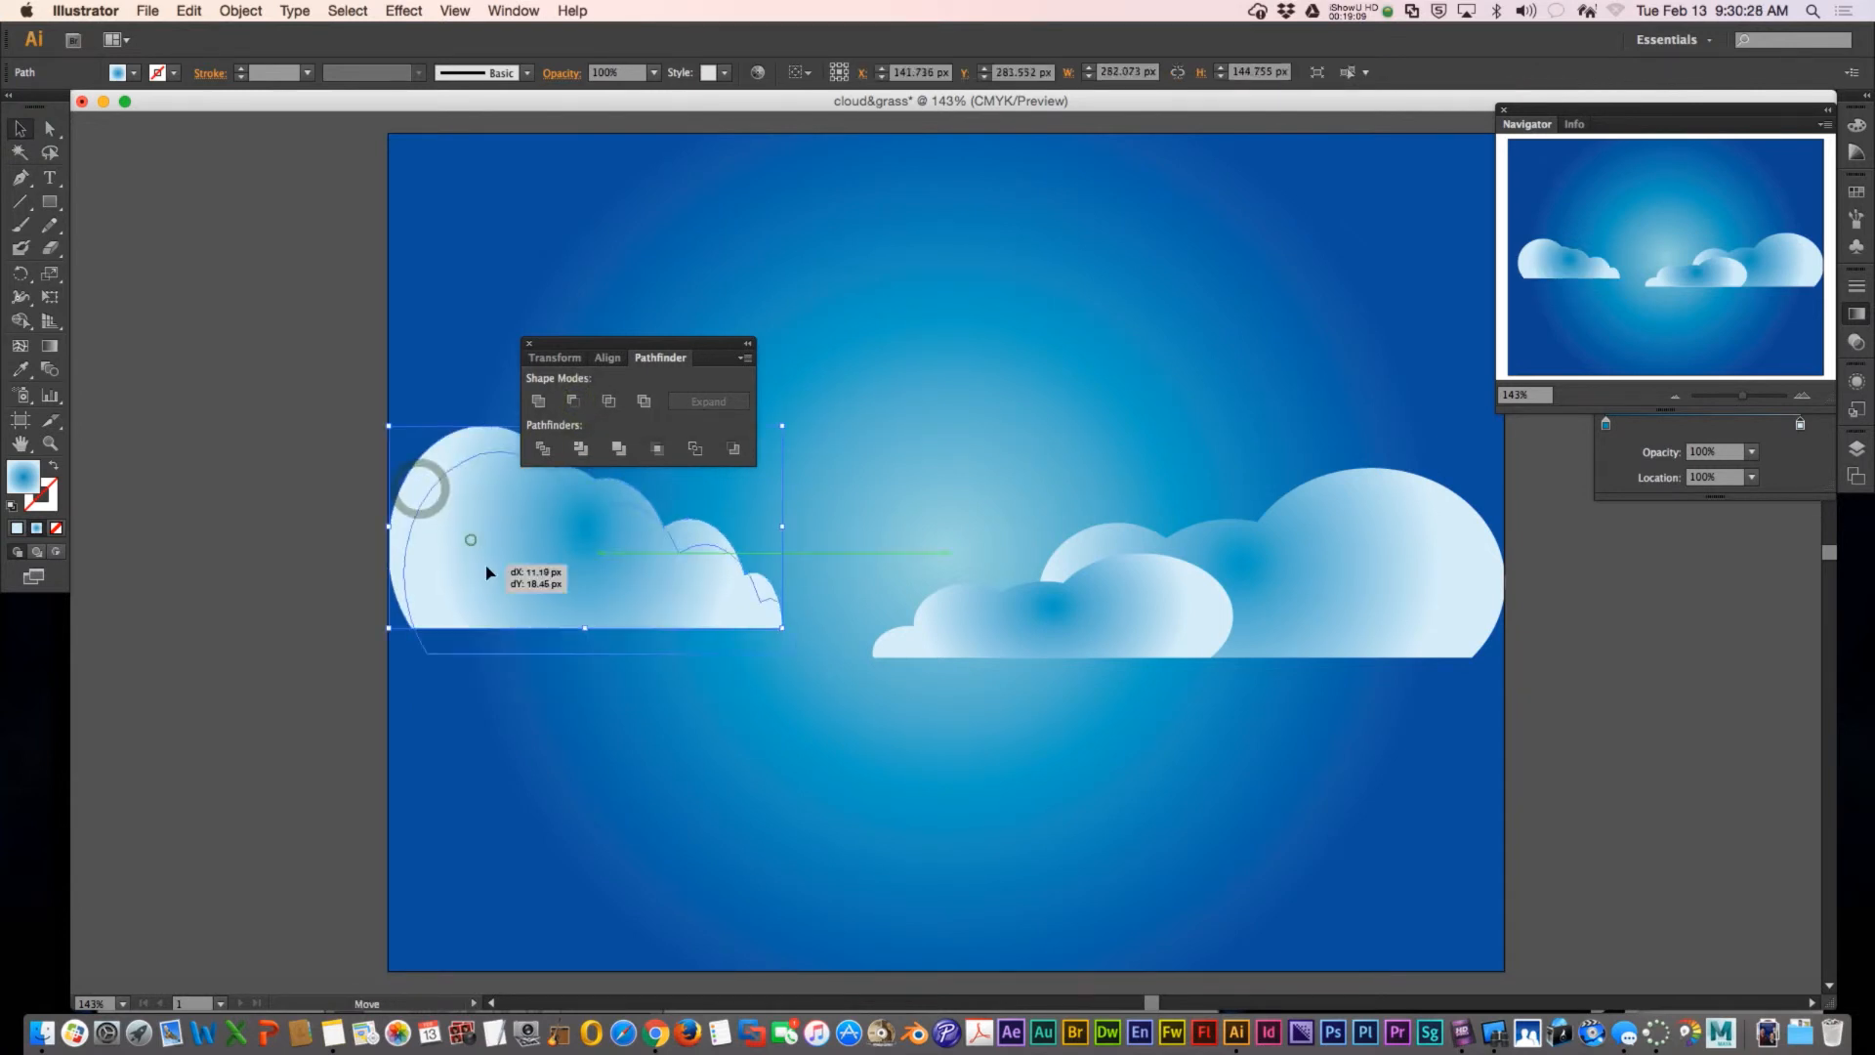
{"action": "left_click_drag", "start_coordinate": [773, 559], "coordinate": [887, 566]}
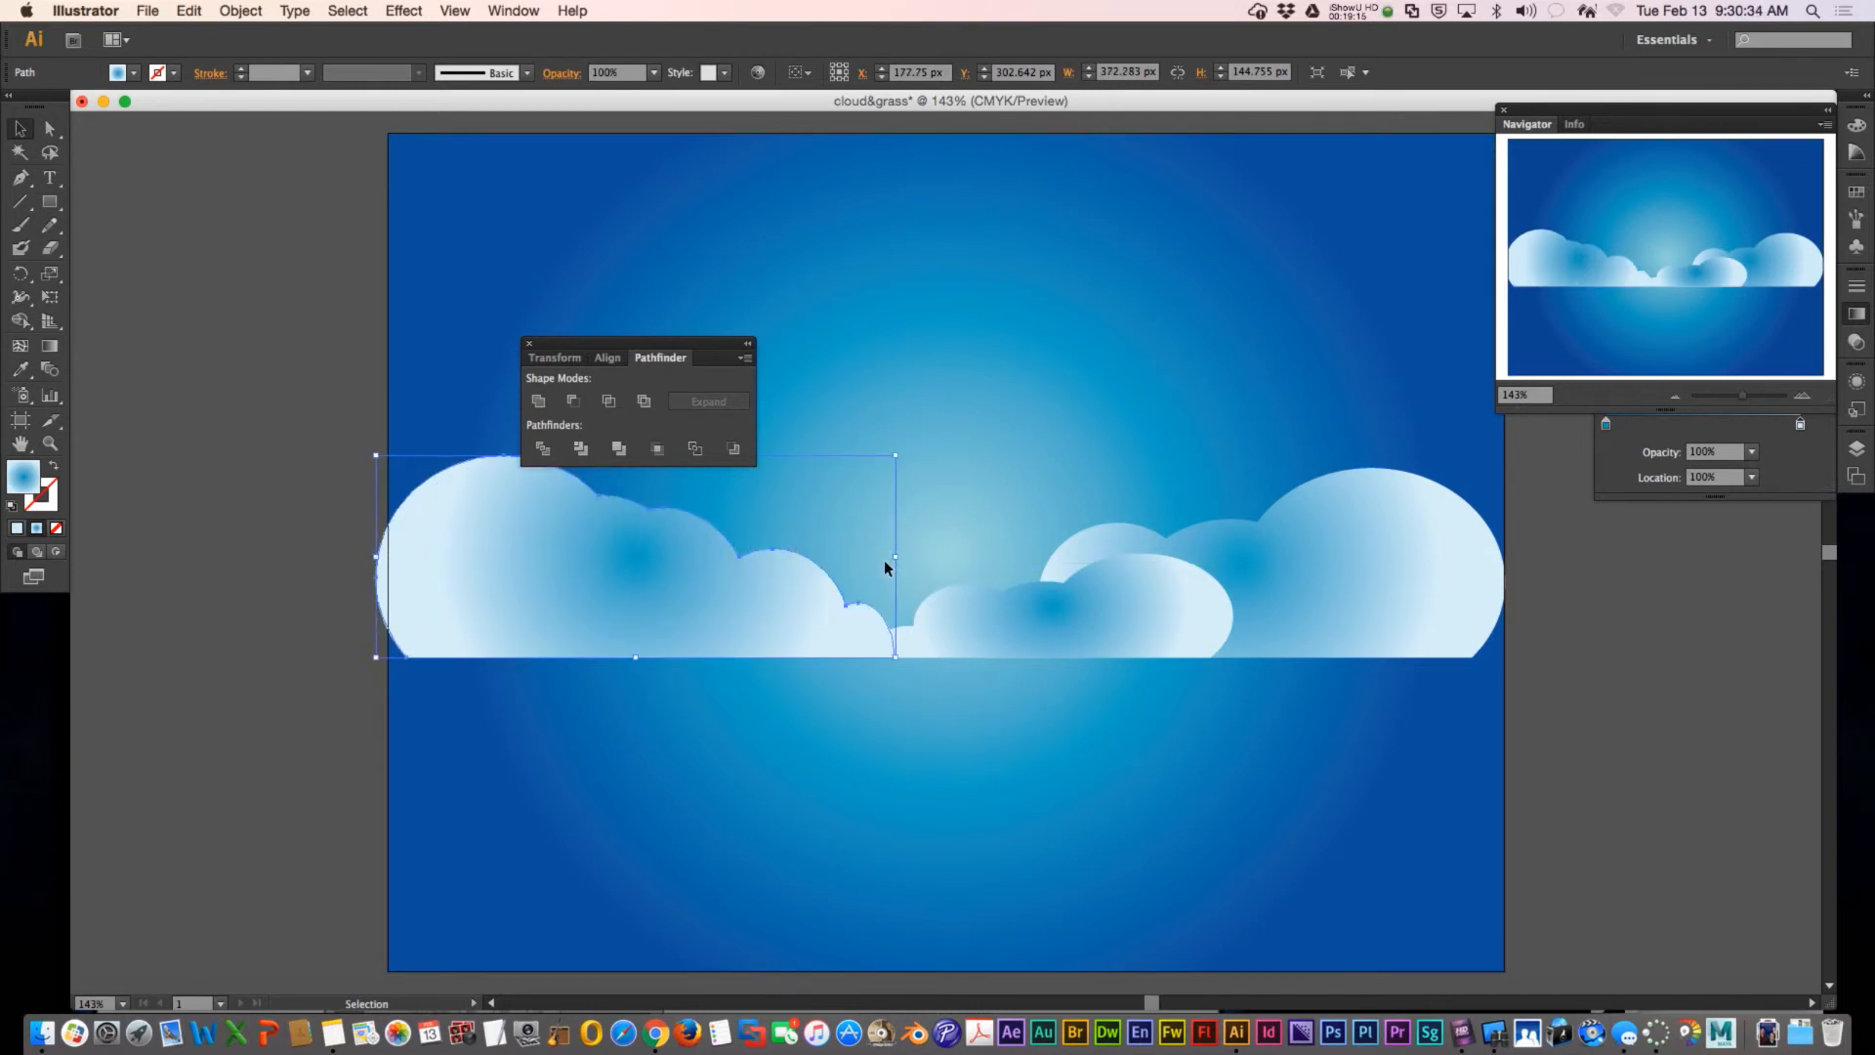
{"action": "left_click", "coordinate": [642, 535]}
{"action": "left_click_drag", "start_coordinate": [611, 534], "coordinate": [1165, 542], "text": "alt"}
- Reflect the duplicated cloud across the vertical axis with the preview enabled
{"action": "left_click", "coordinate": [240, 11]}
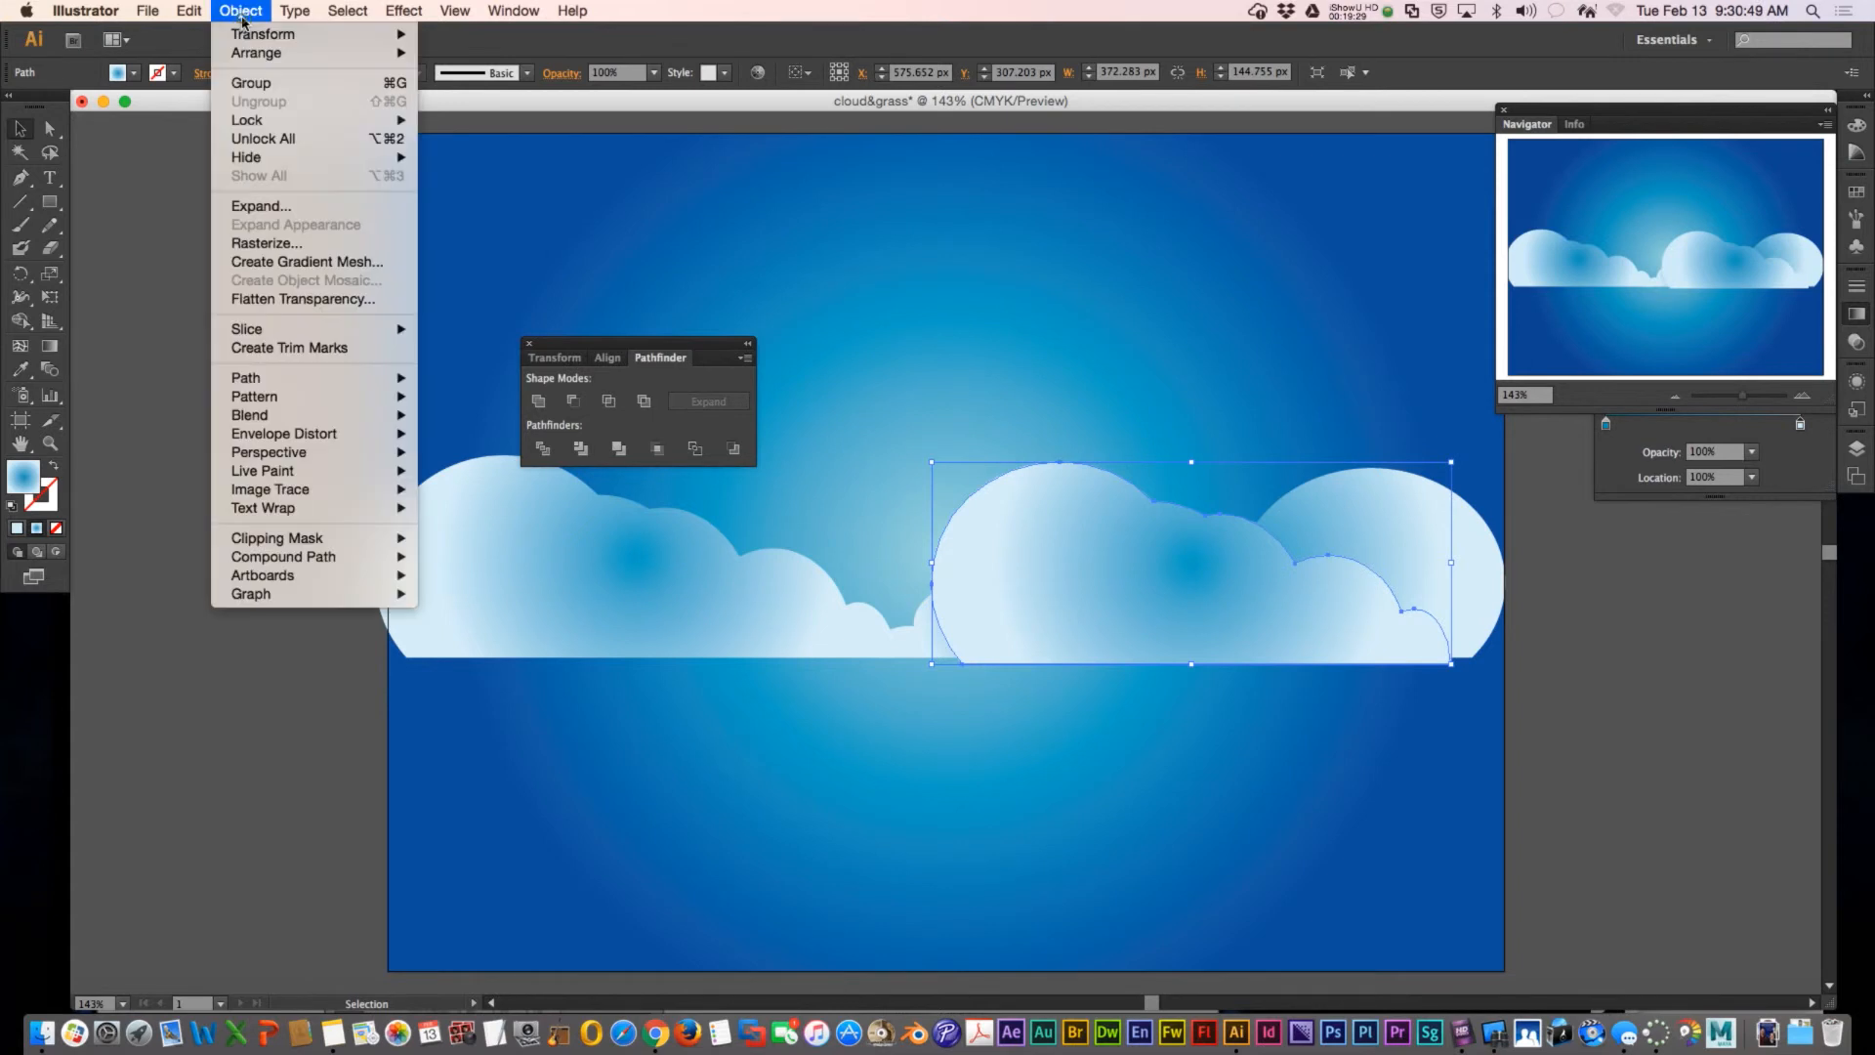
{"action": "mouse_move", "coordinate": [295, 39]}
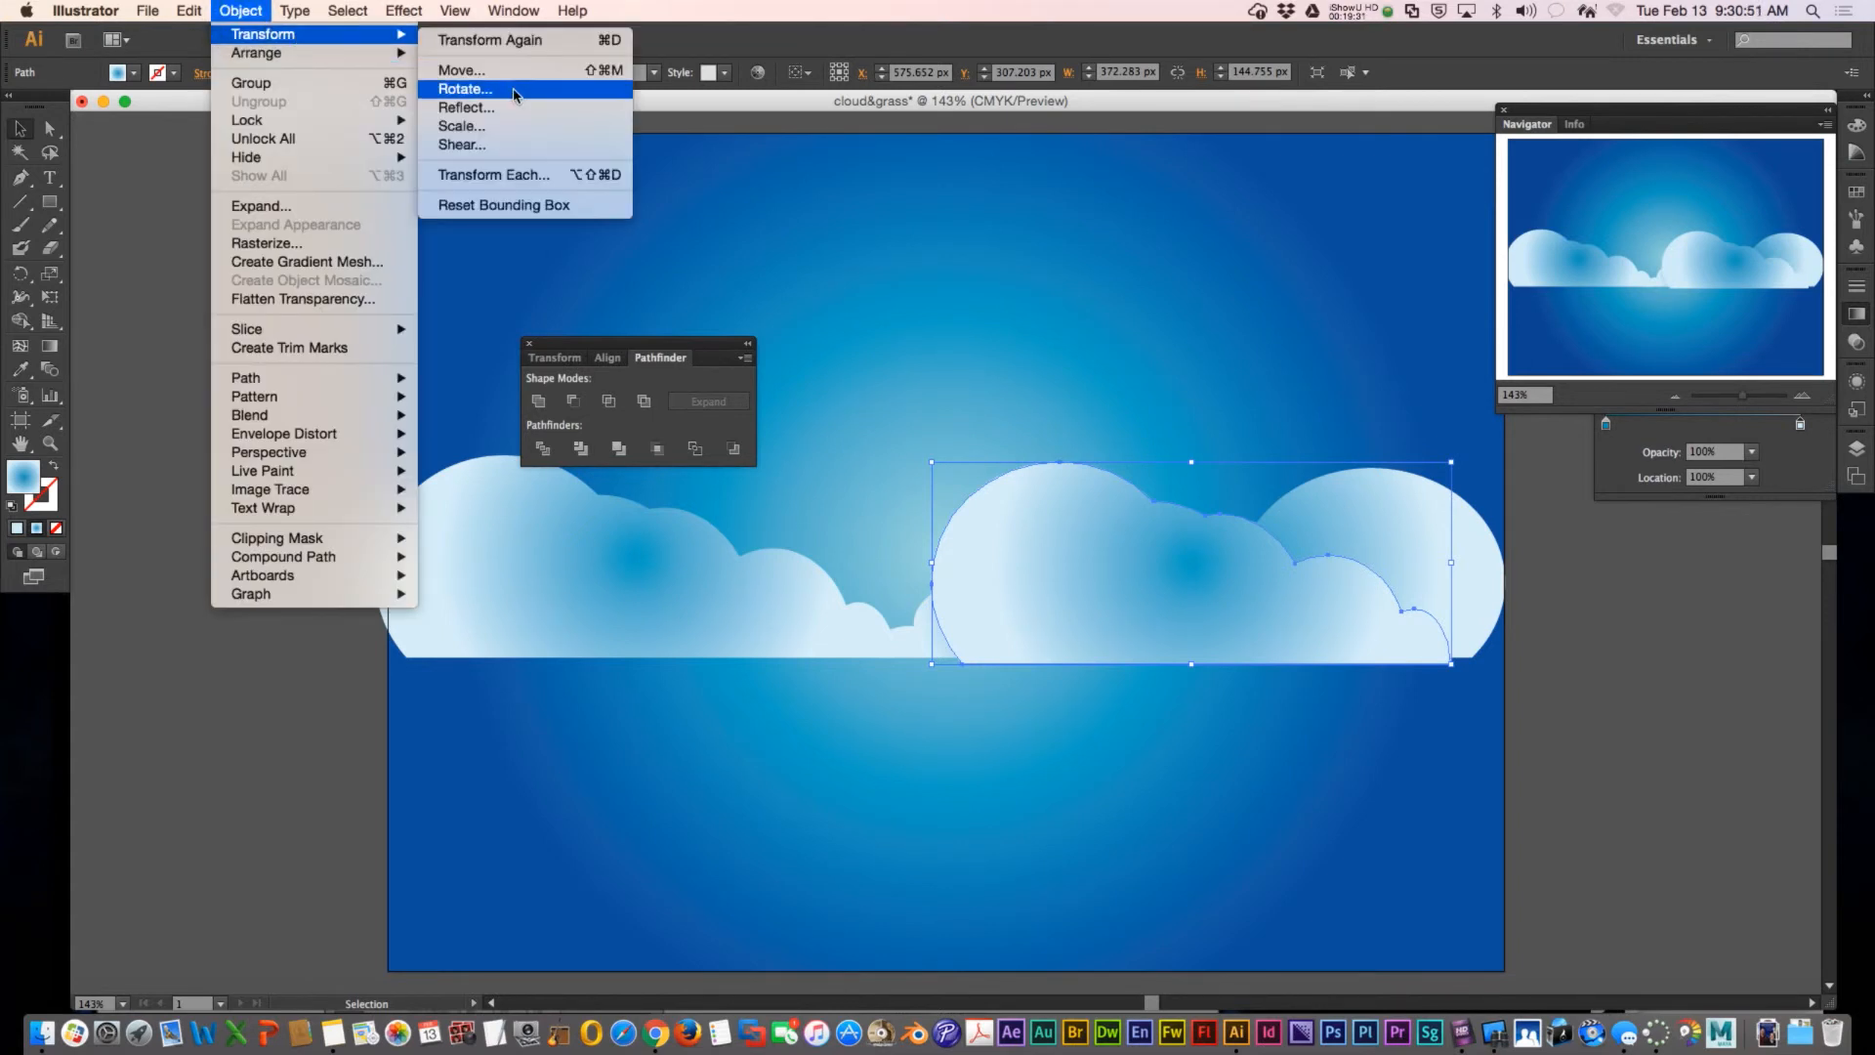
{"action": "left_click", "coordinate": [466, 108]}
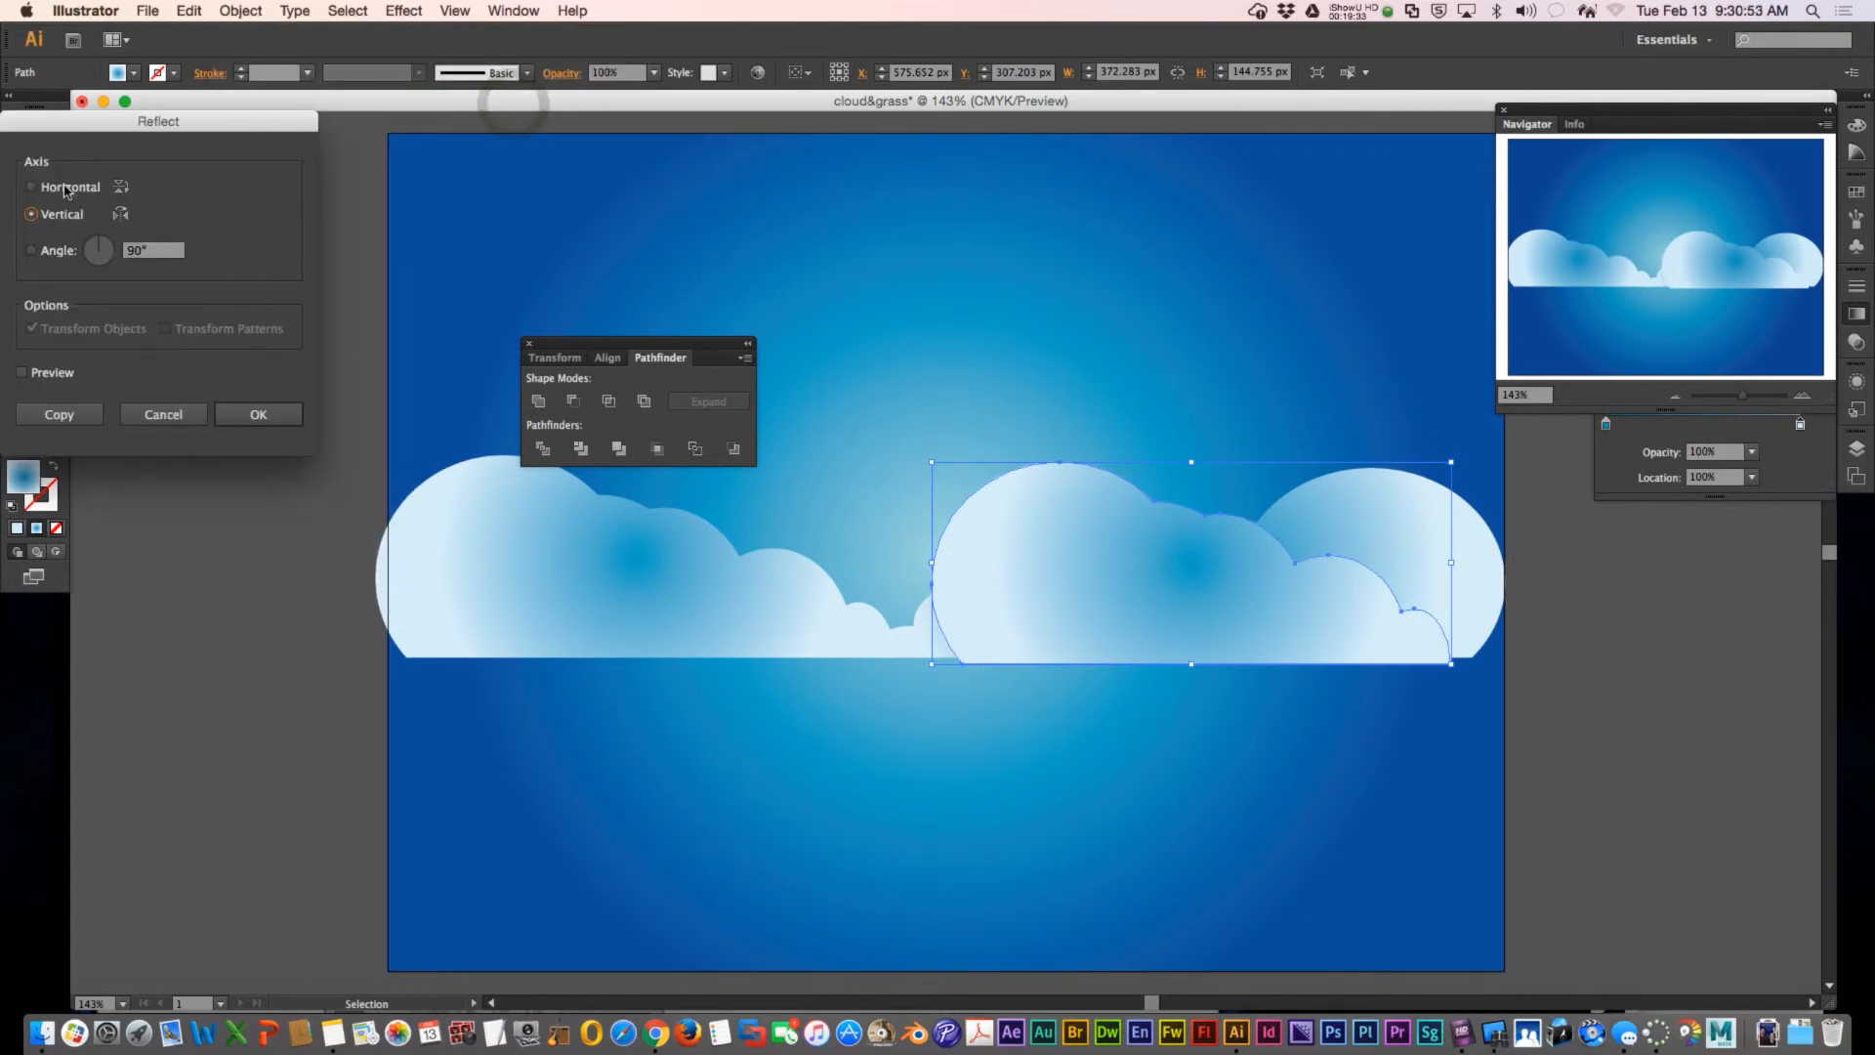
{"action": "left_click", "coordinate": [23, 372]}
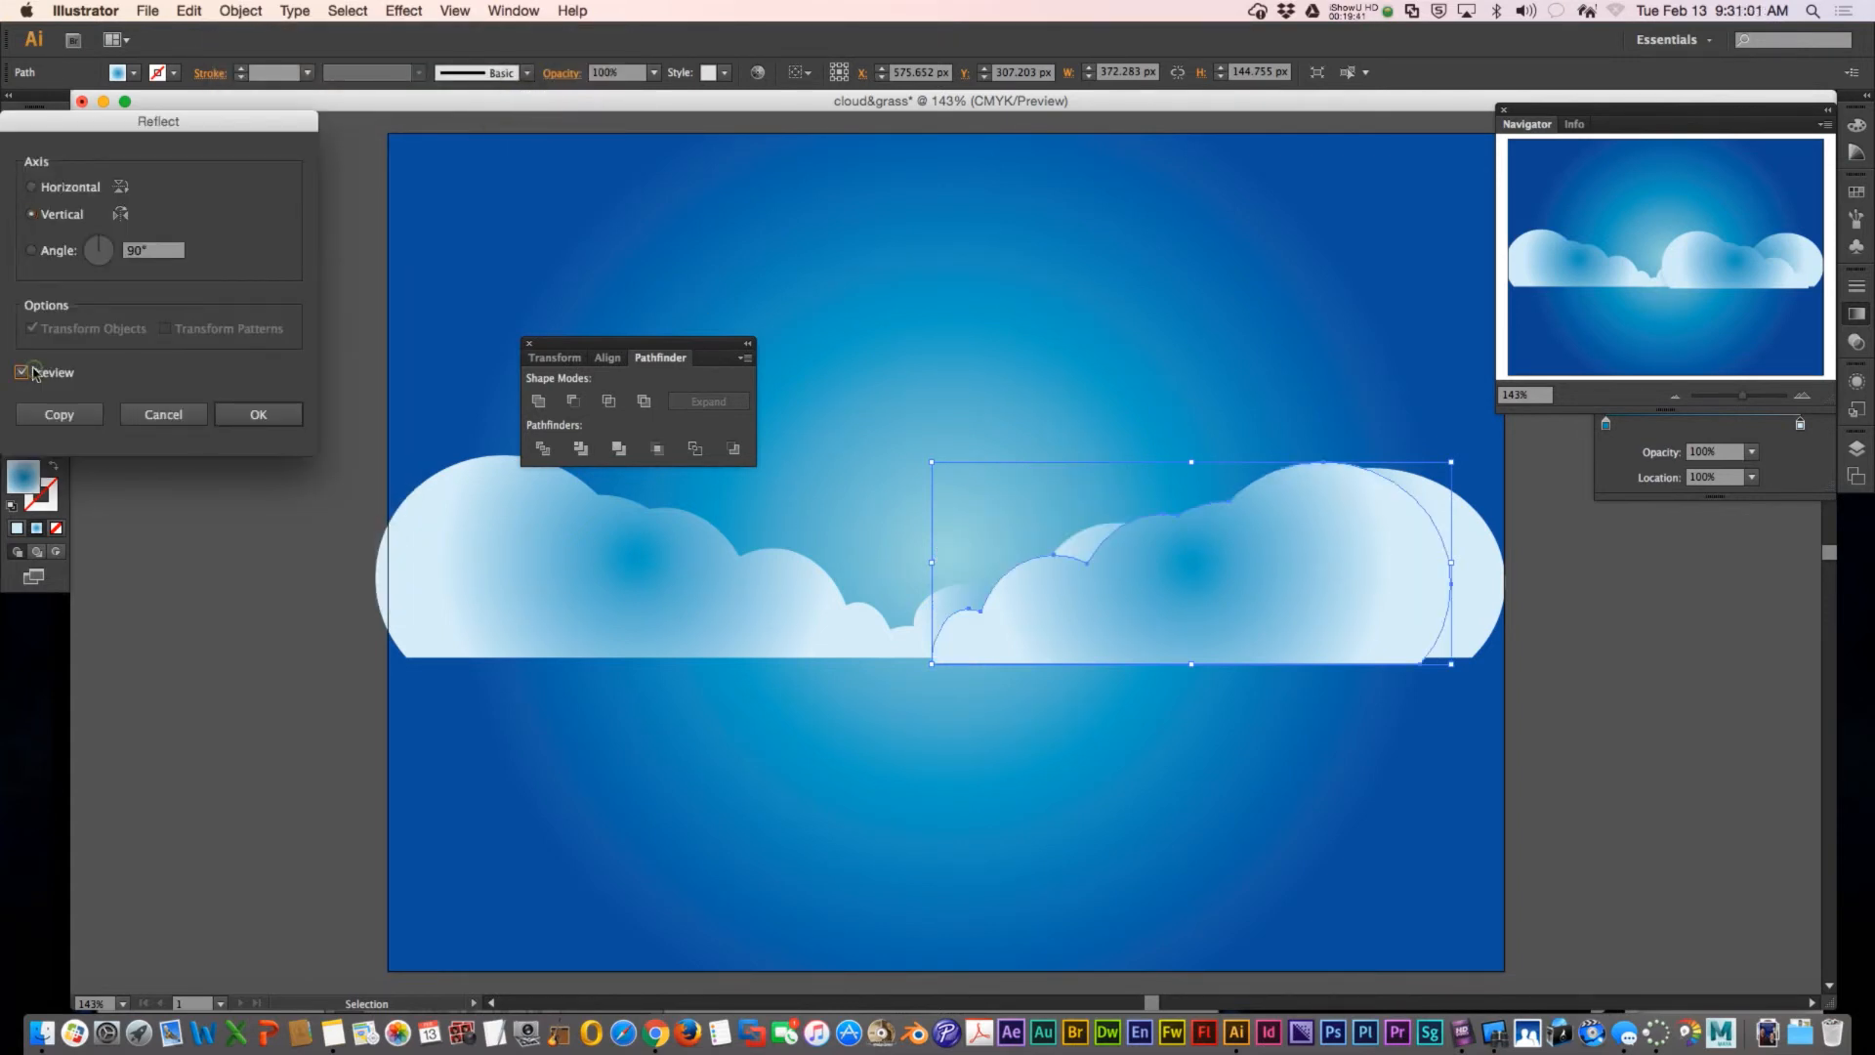
{"action": "left_click", "coordinate": [261, 414]}
- Shrink the reflected cloud to about 203 by 79 px, place it near the left cloud's right end, and send it behind that cloud
{"action": "left_click_drag", "start_coordinate": [1133, 583], "coordinate": [934, 576]}
{"action": "left_click_drag", "start_coordinate": [1238, 455], "coordinate": [1003, 547]}
{"action": "left_click_drag", "start_coordinate": [918, 597], "coordinate": [866, 593]}
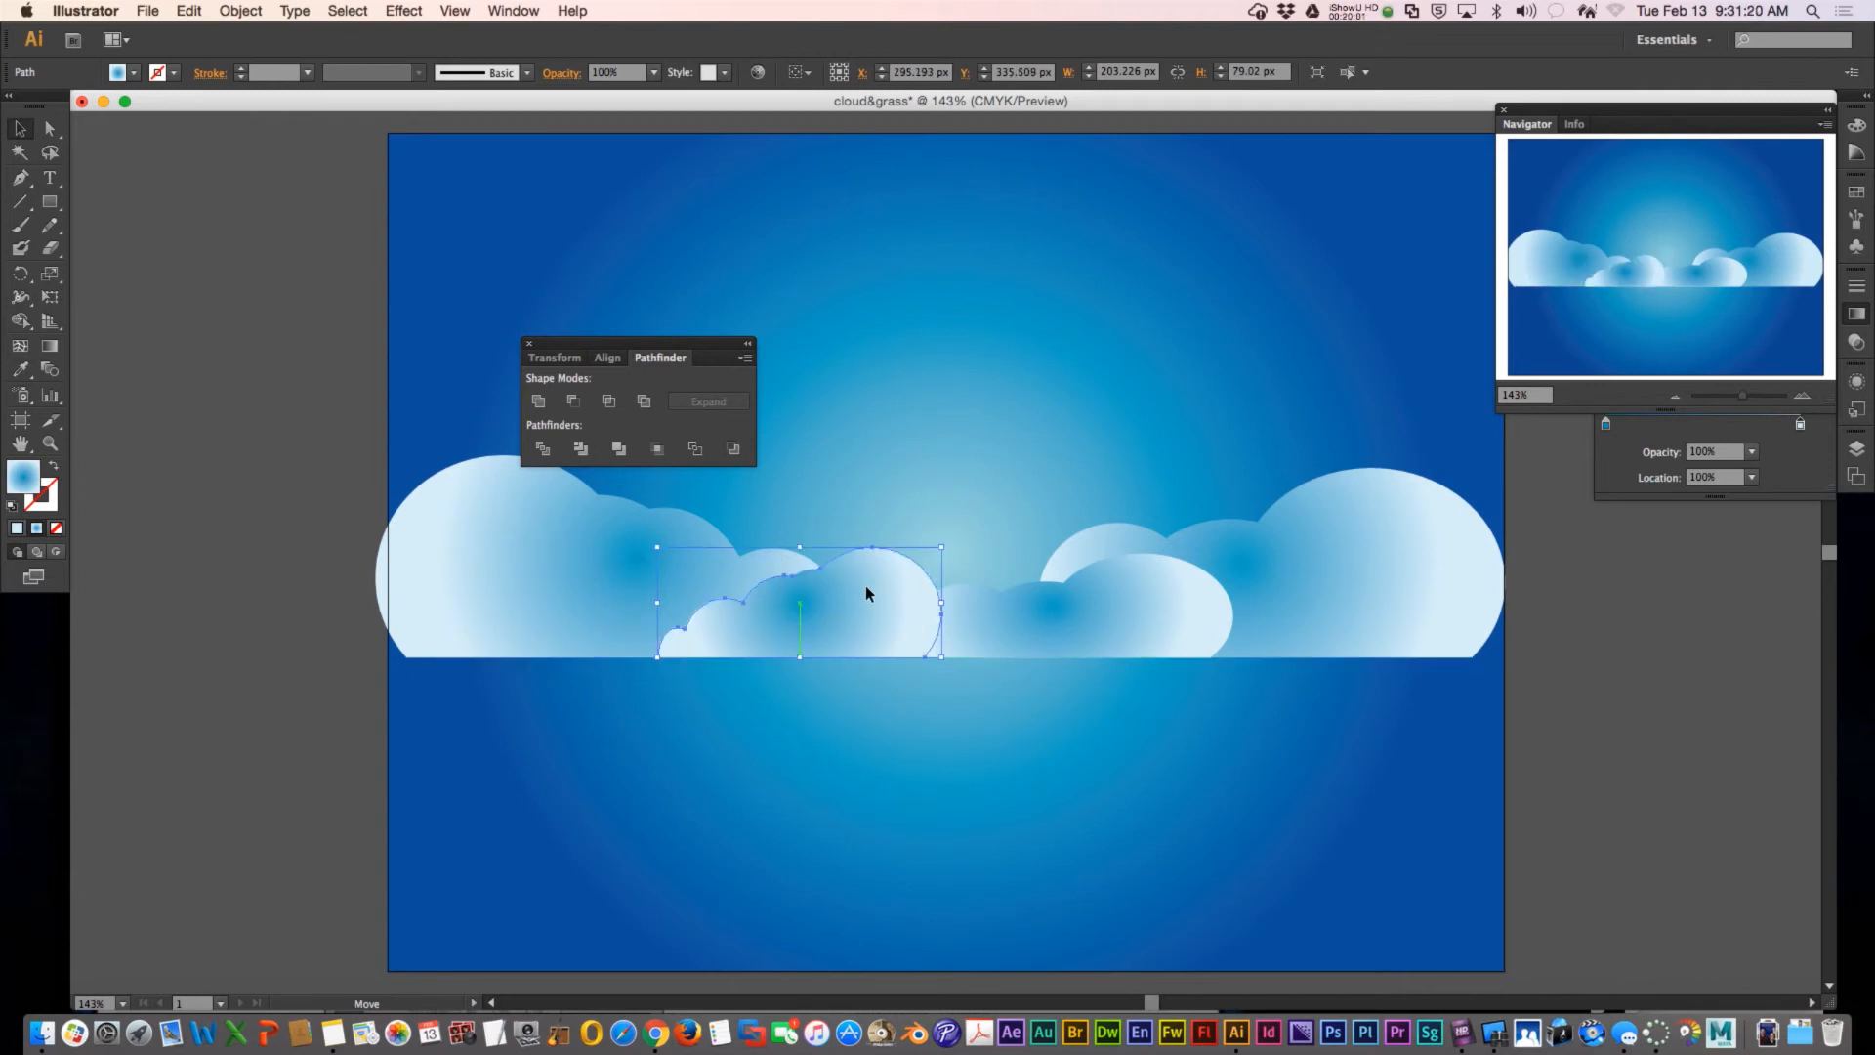
{"action": "key", "text": "super+bracketleft"}
{"action": "key", "text": "super+bracketleft"}
{"action": "left_click", "coordinate": [1001, 615]}
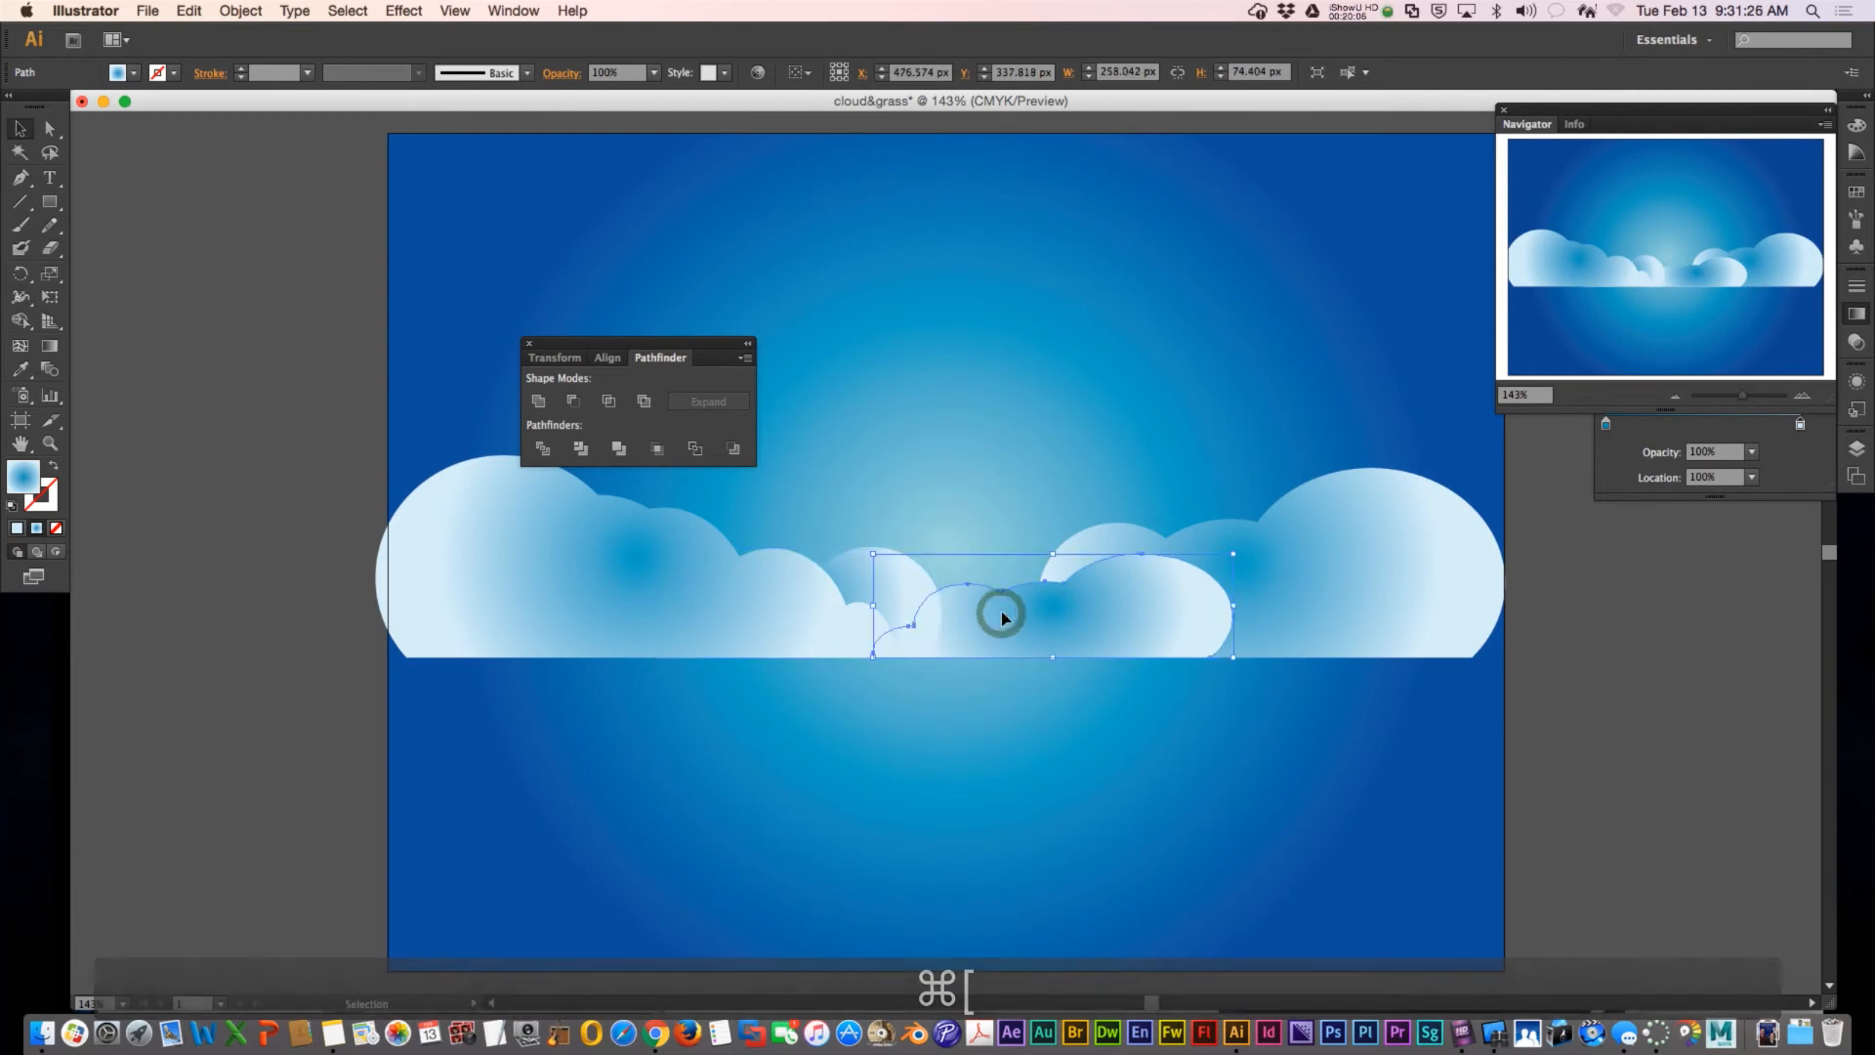
- Move the reflected cloud toward the middle of the cloud bank and enlarge it to about 272 by 133 px
{"action": "double_click", "coordinate": [859, 575]}
{"action": "left_click_drag", "start_coordinate": [900, 578], "coordinate": [1008, 578]}
{"action": "left_click_drag", "start_coordinate": [767, 546], "coordinate": [673, 471]}
{"action": "left_click_drag", "start_coordinate": [961, 534], "coordinate": [1017, 535]}
- Send the middle cloud backward behind the right-hand clouds and stretch it to about 223 px tall and wider
{"action": "key", "text": "super+bracketleft"}
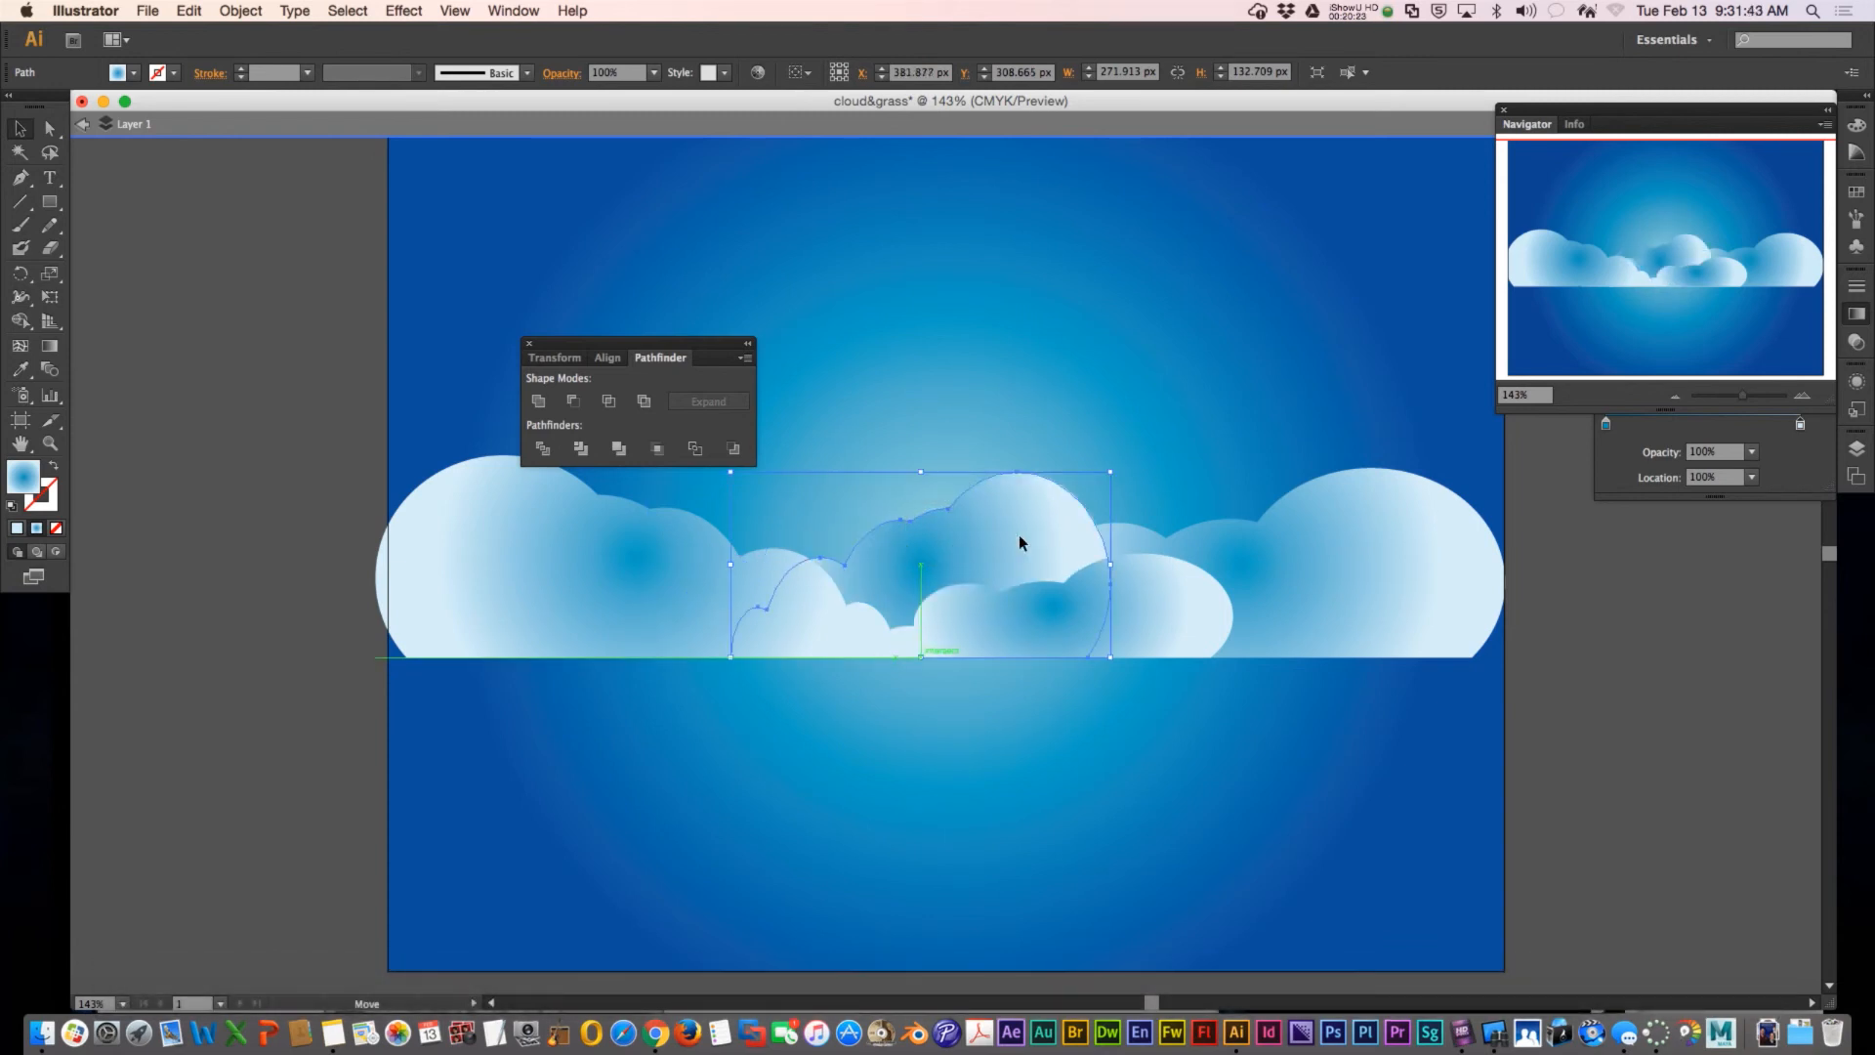
{"action": "key", "text": "super+bracketleft"}
{"action": "left_click_drag", "start_coordinate": [1110, 472], "coordinate": [1207, 346]}
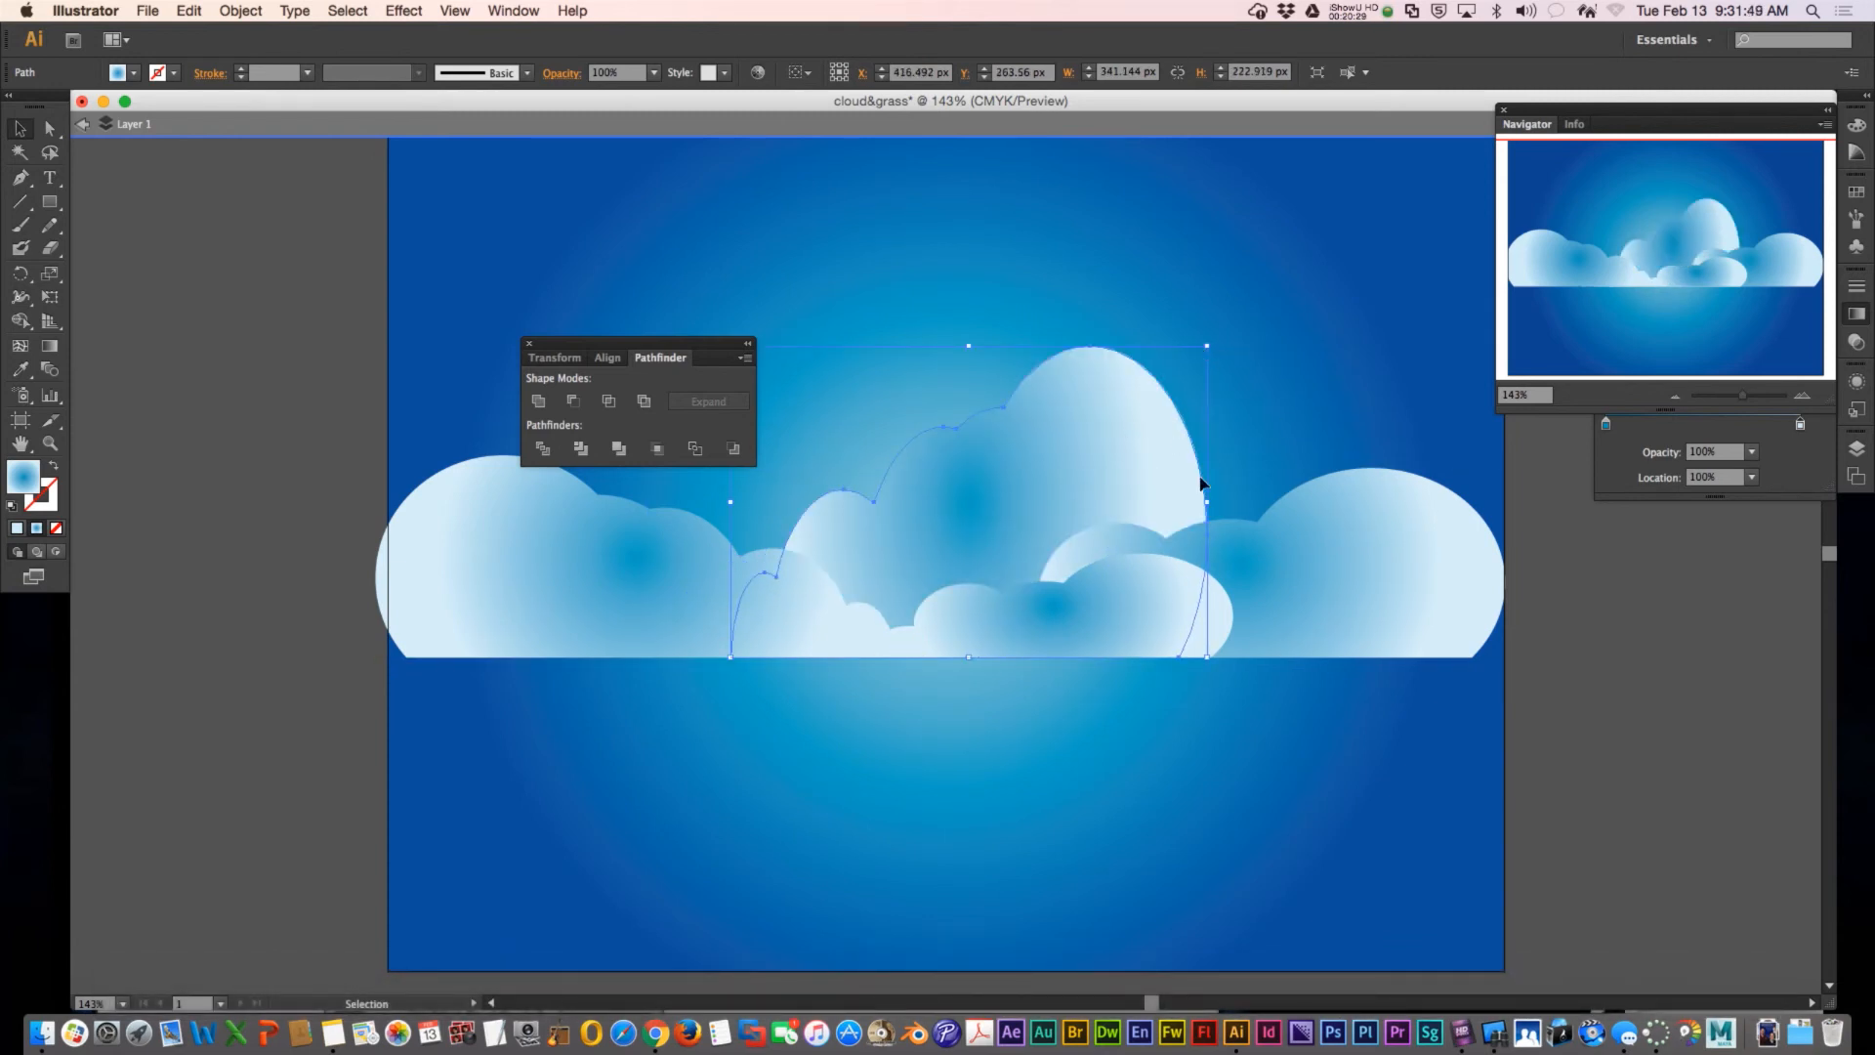
{"action": "left_click_drag", "start_coordinate": [1205, 498], "coordinate": [1240, 453]}
{"action": "left_click", "coordinate": [1381, 547]}
- Check the Send Backward shortcut in step 3 of the assignment page in Chrome
{"action": "left_click", "coordinate": [1032, 694]}
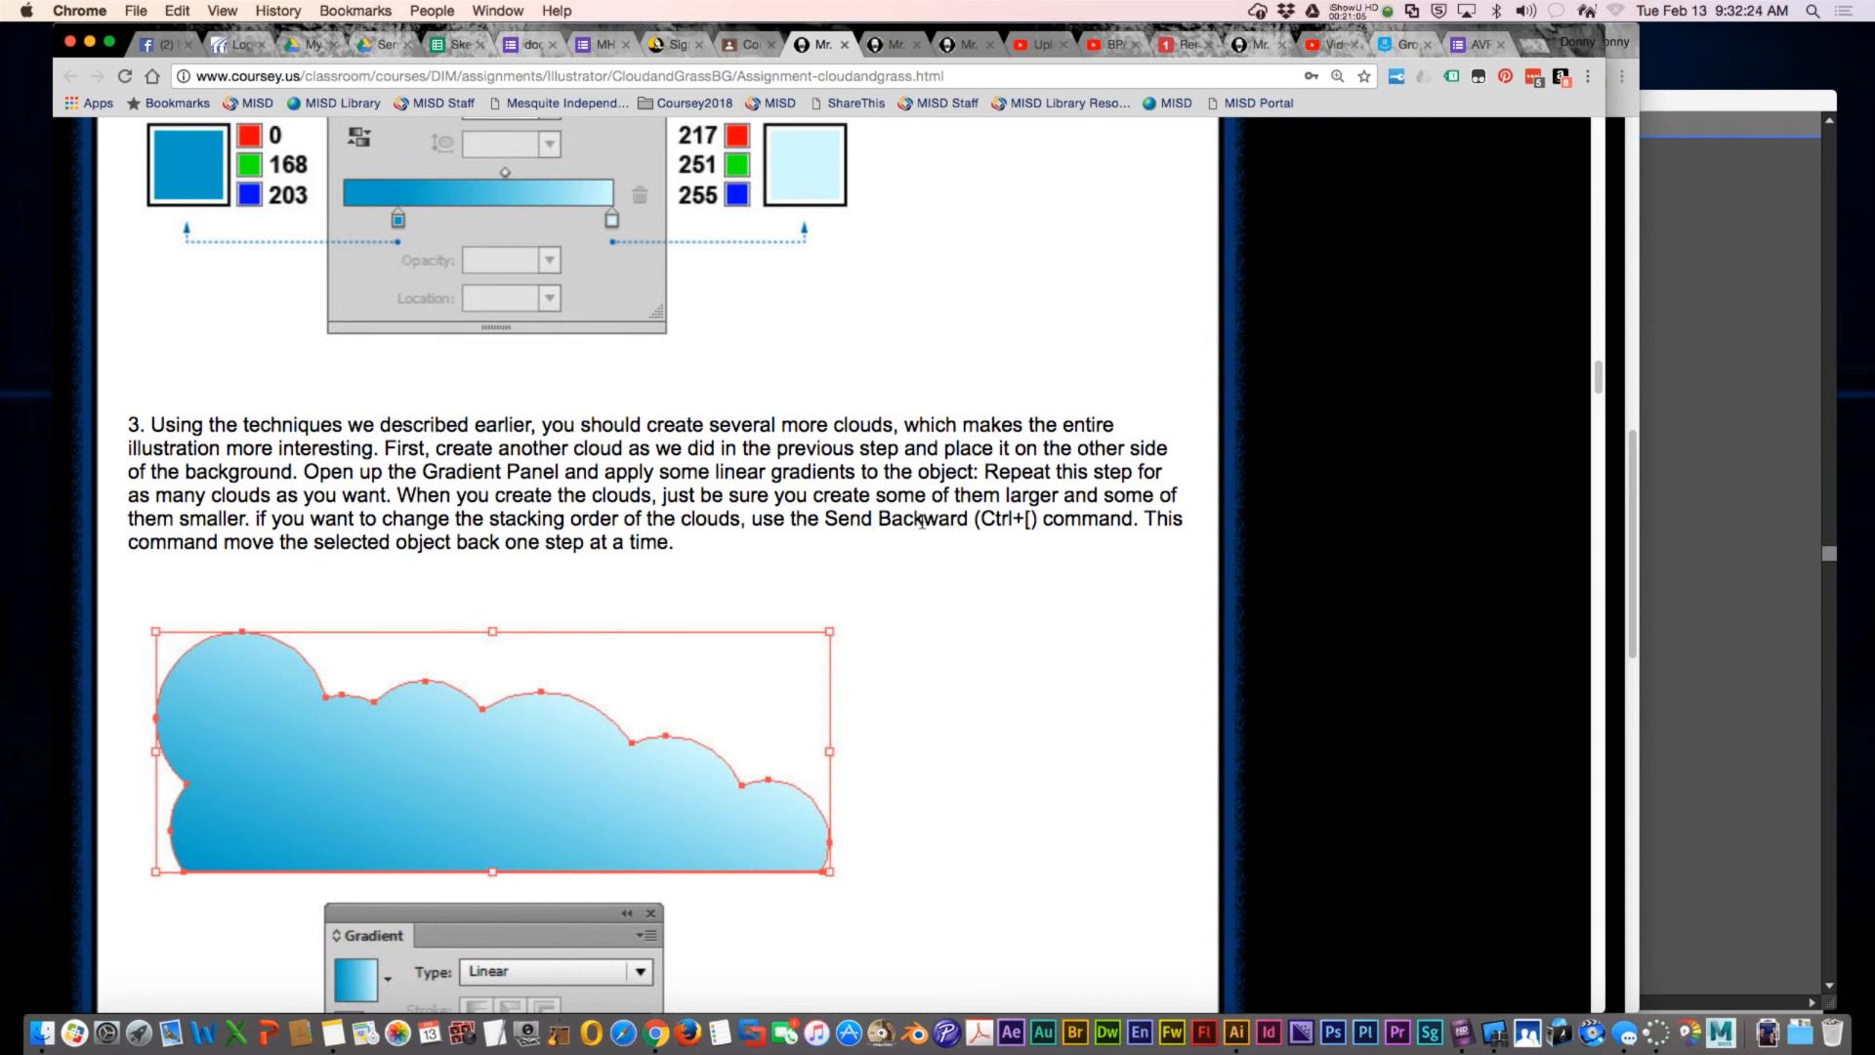
{"action": "scroll", "coordinate": [975, 518], "scroll_direction": "down", "scroll_amount": 1}
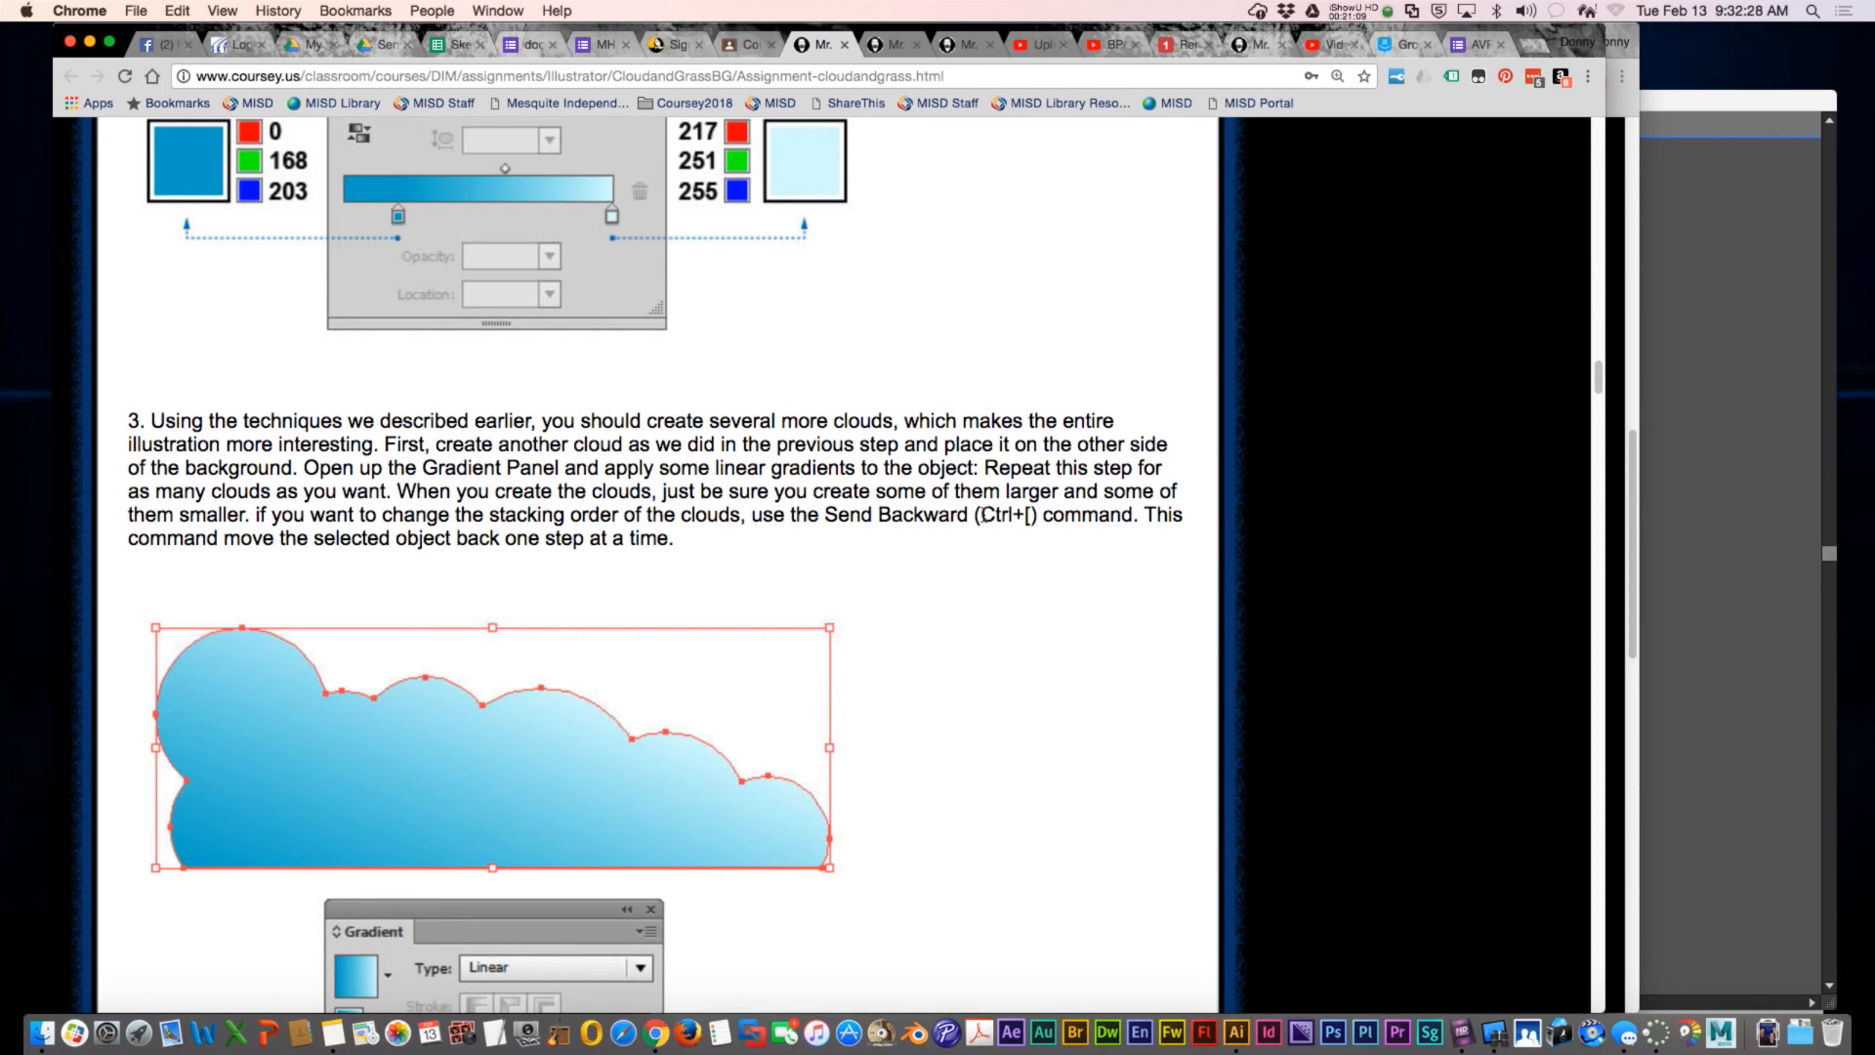
{"action": "left_click_drag", "start_coordinate": [975, 516], "coordinate": [1037, 516]}
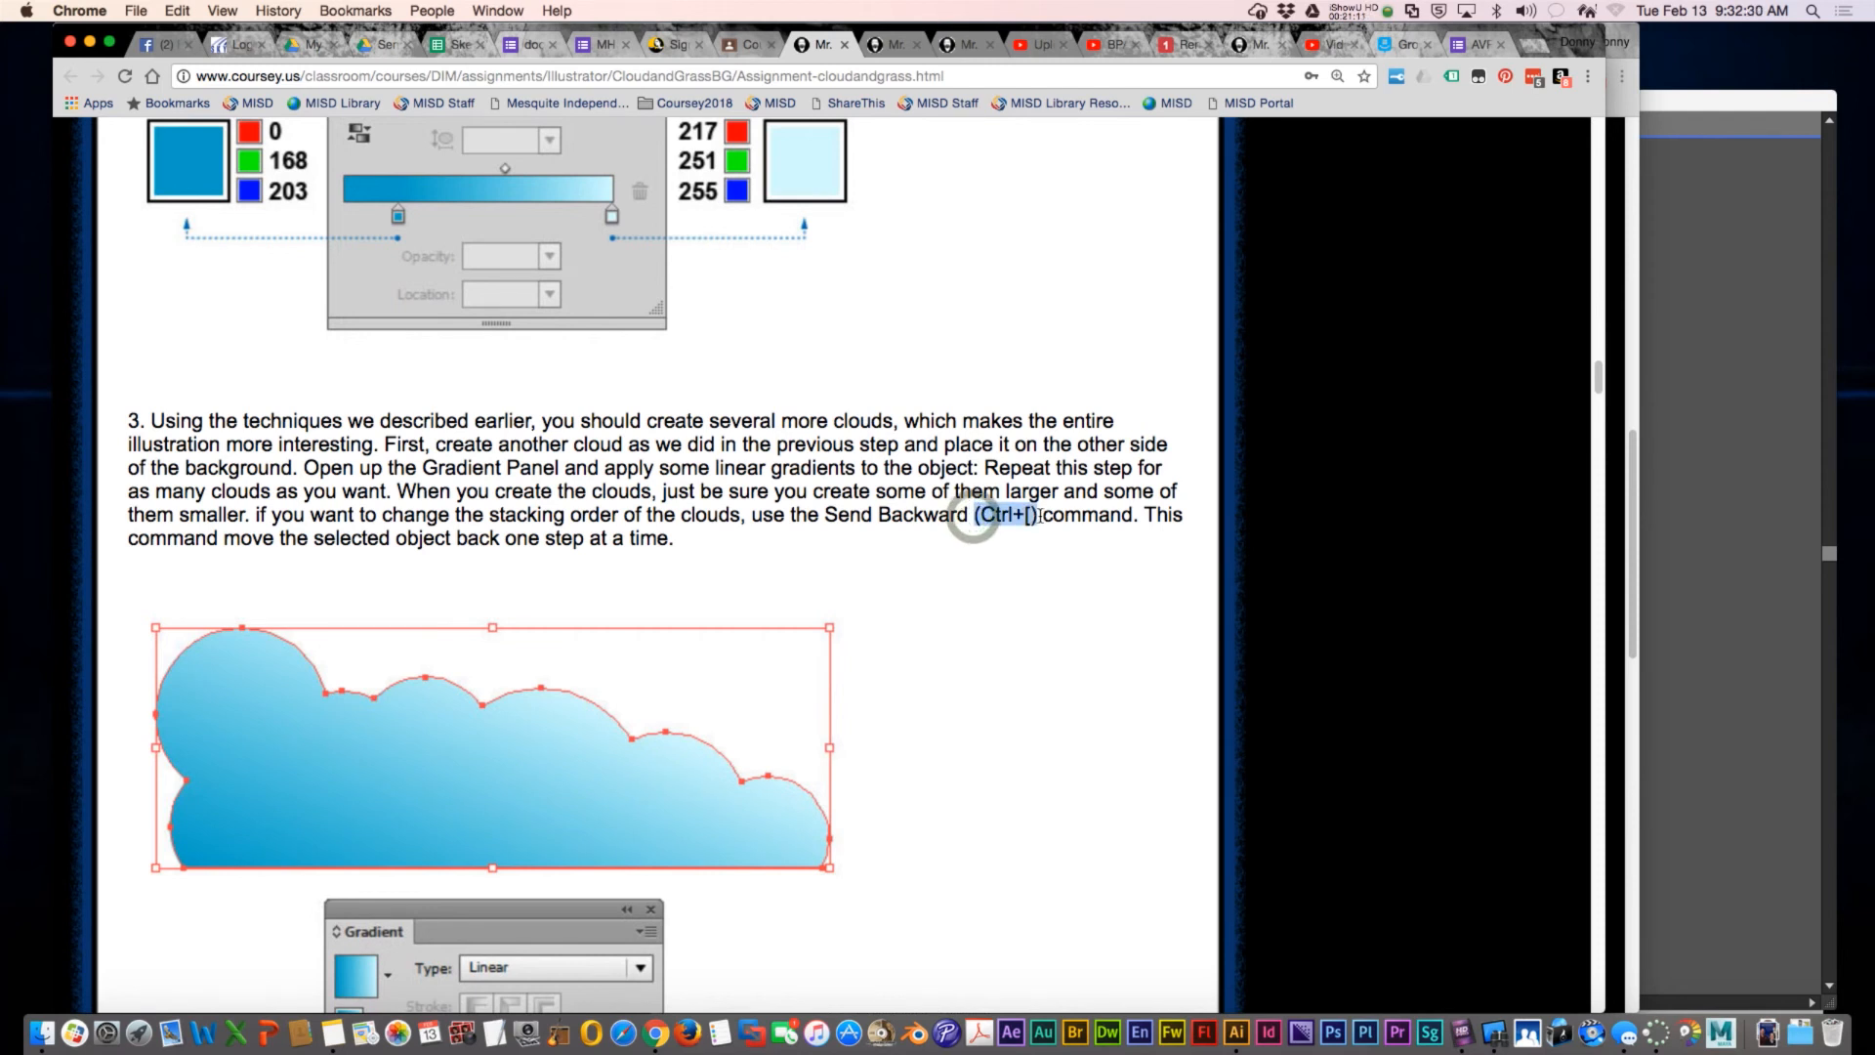